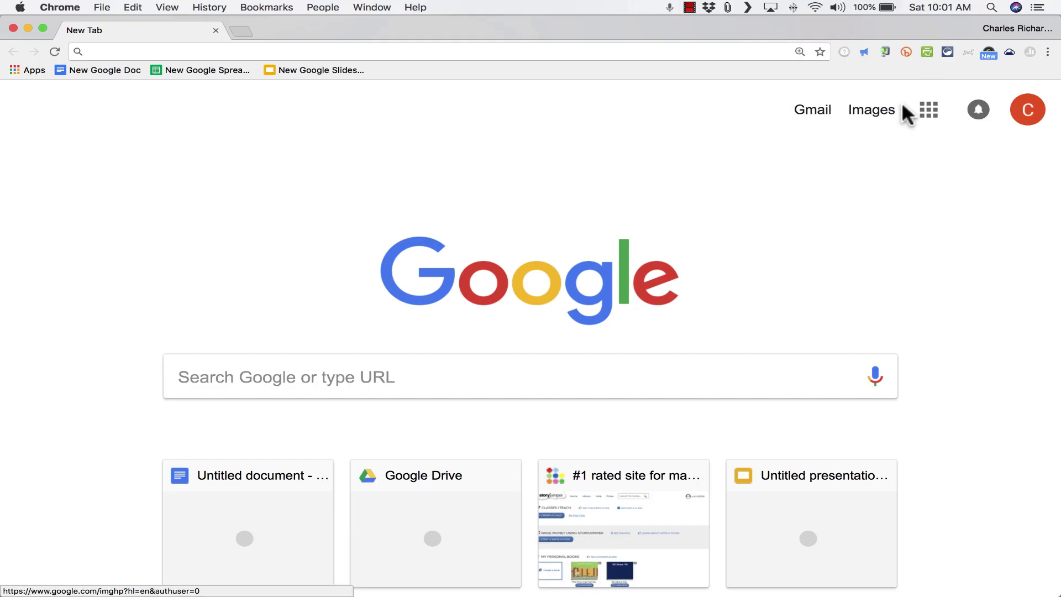
Browse the Google apps launcher looking for Classroom.
left_click(931, 117)
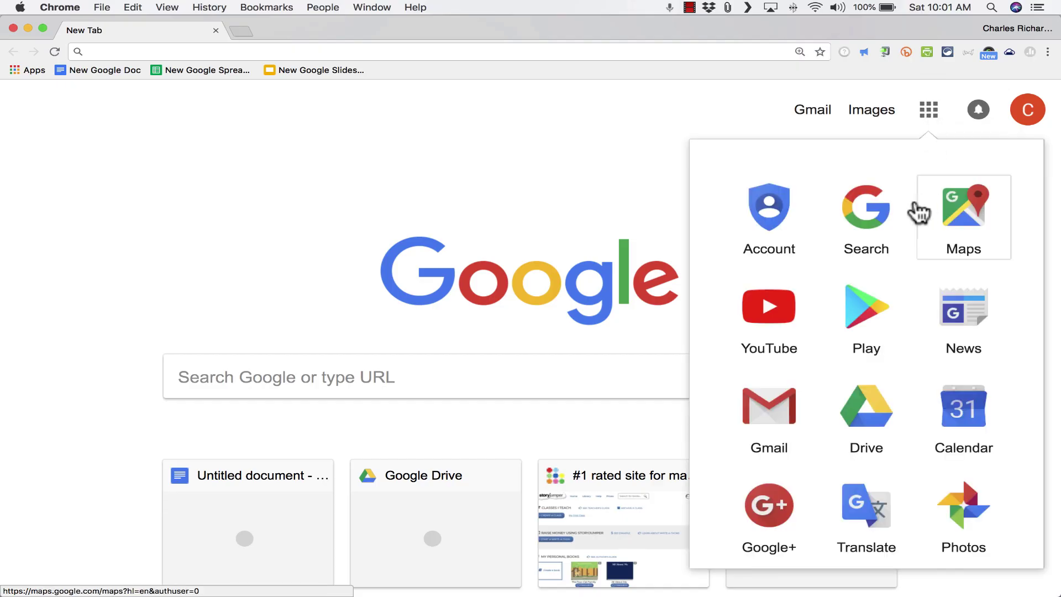
scroll(912, 216, "down", 2)
scroll(906, 225, "down", 7)
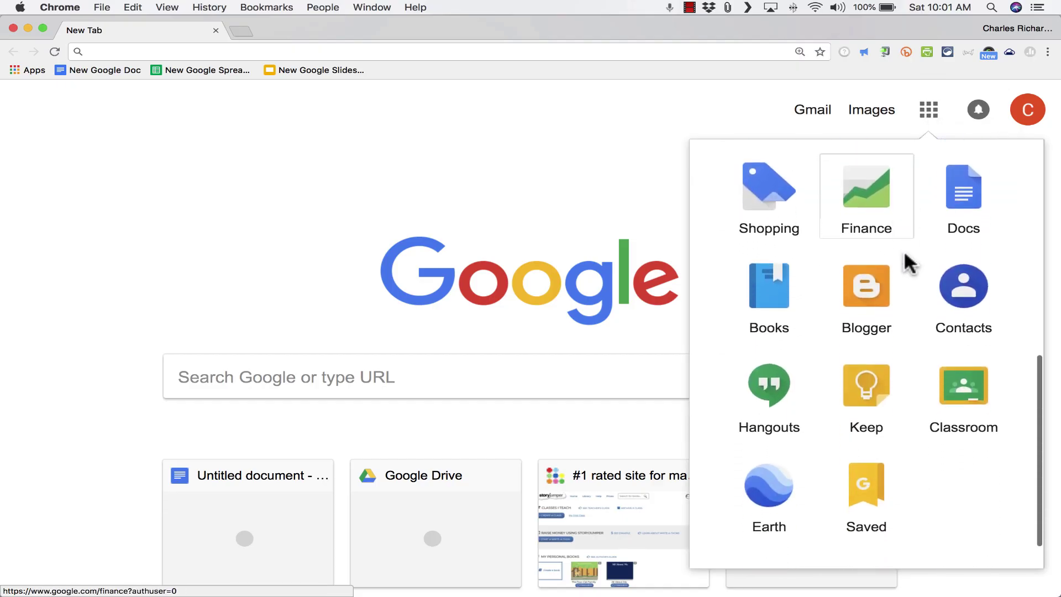
scroll(964, 390, "up", 7)
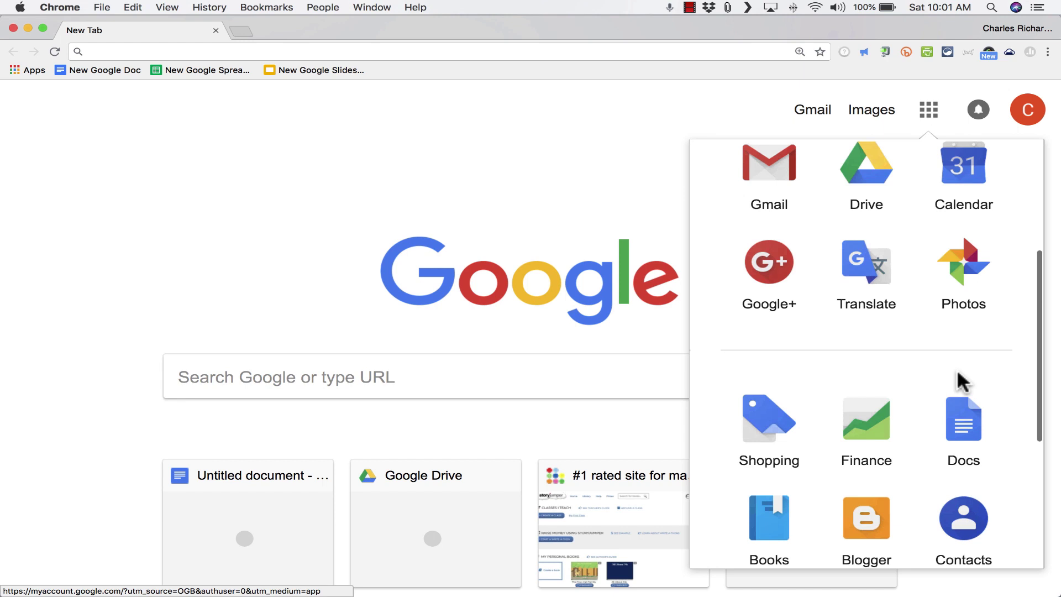
scroll(962, 381, "up", 2)
scroll(961, 382, "down", 7)
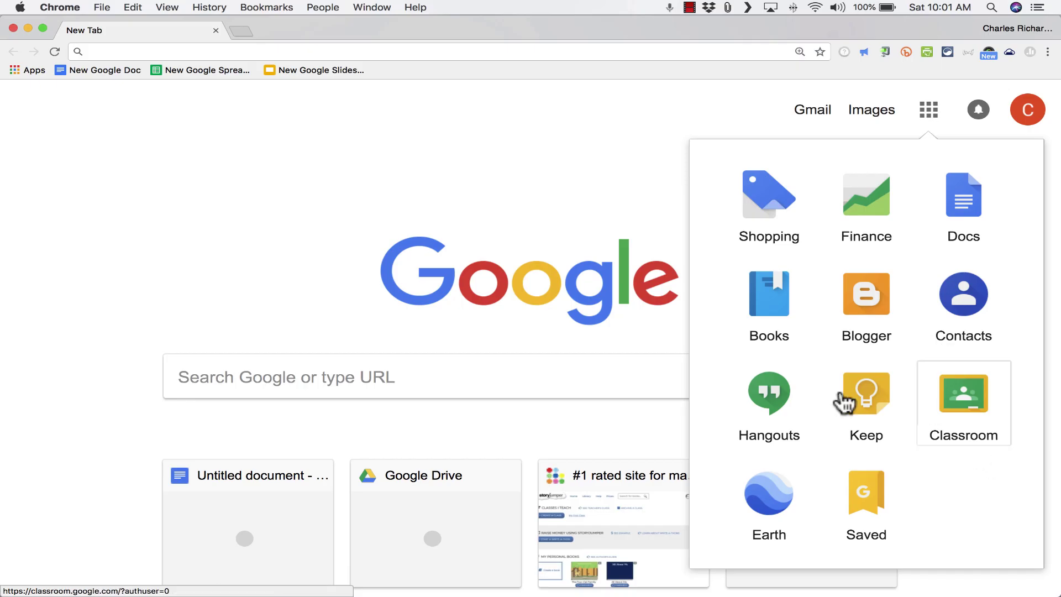
Go to classroom.google.com in Chrome.
left_click(194, 52)
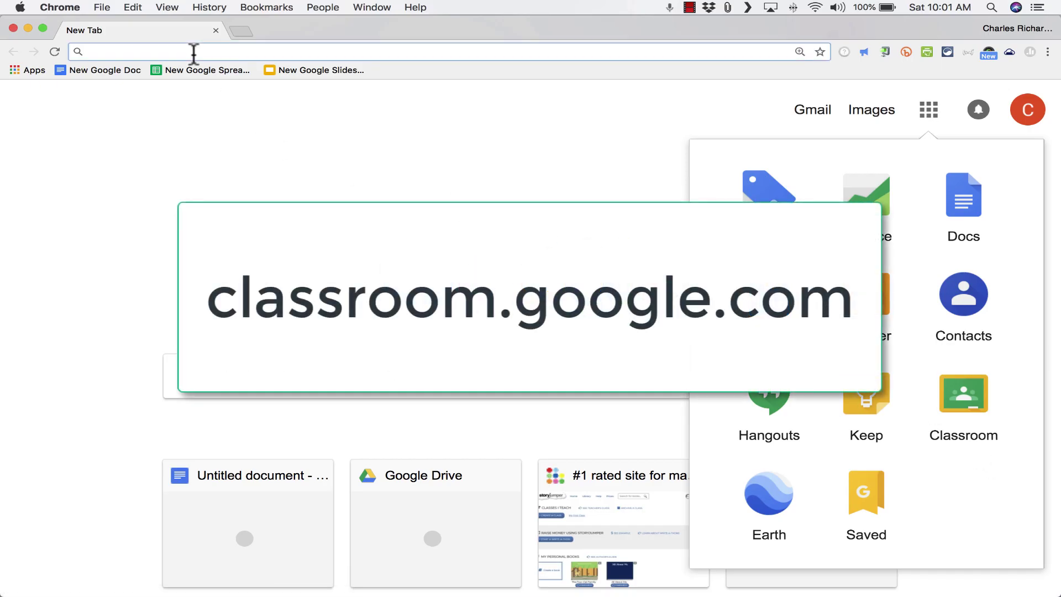
type("classroom.google.com")
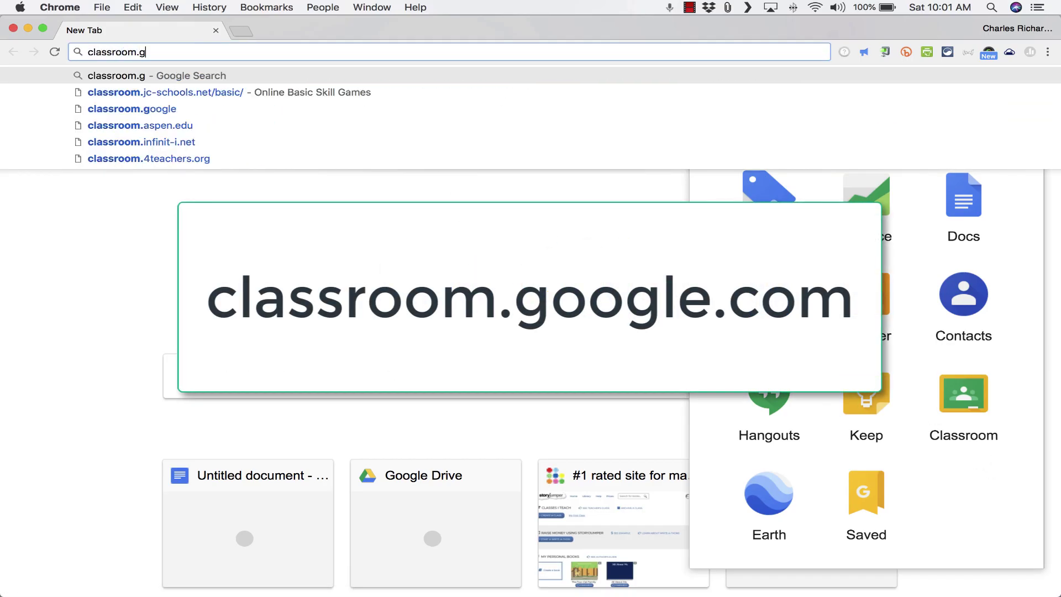
key("Return")
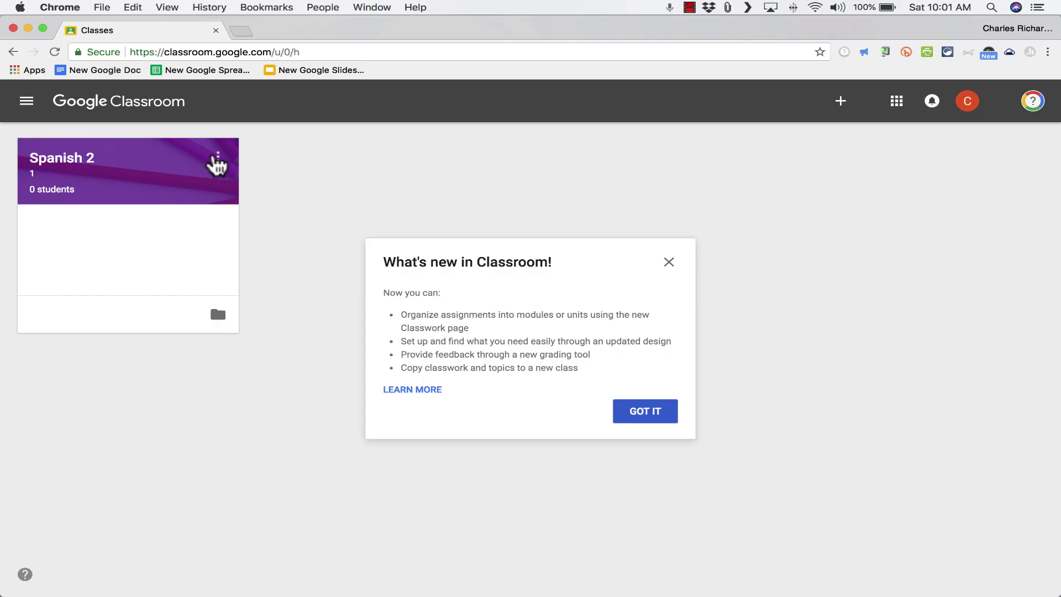
Dismiss the What's new notice and zoom the Classes page to 125%.
left_click(670, 262)
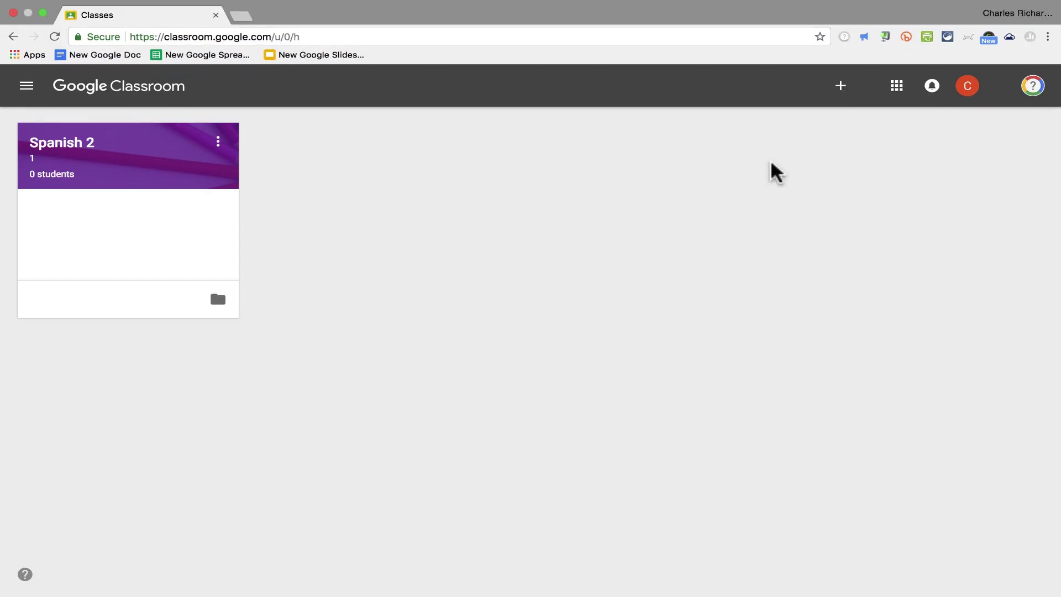
key("super+equal")
key("super+equal")
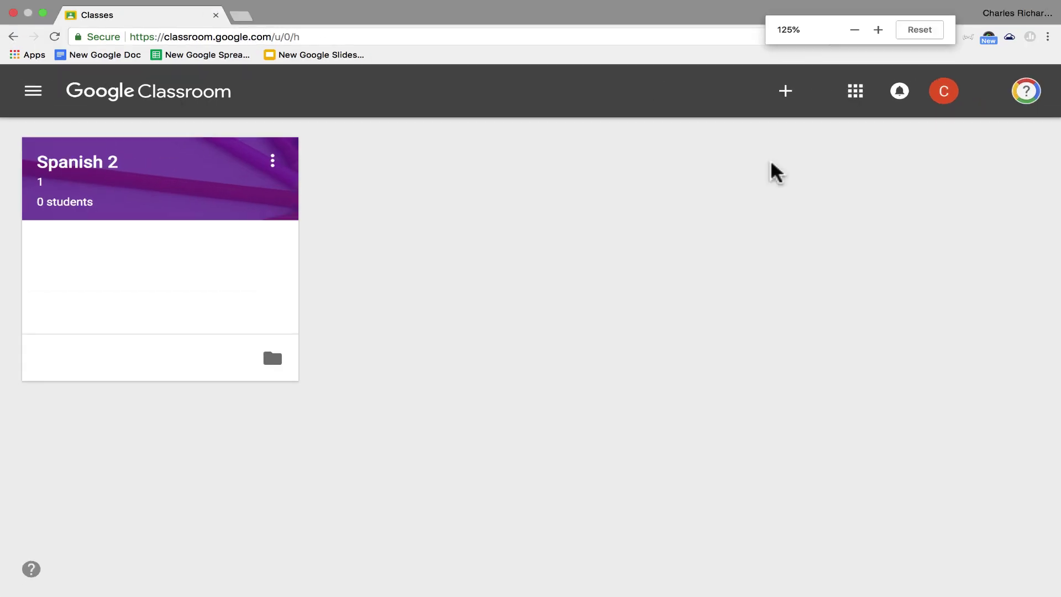
key("super+equal")
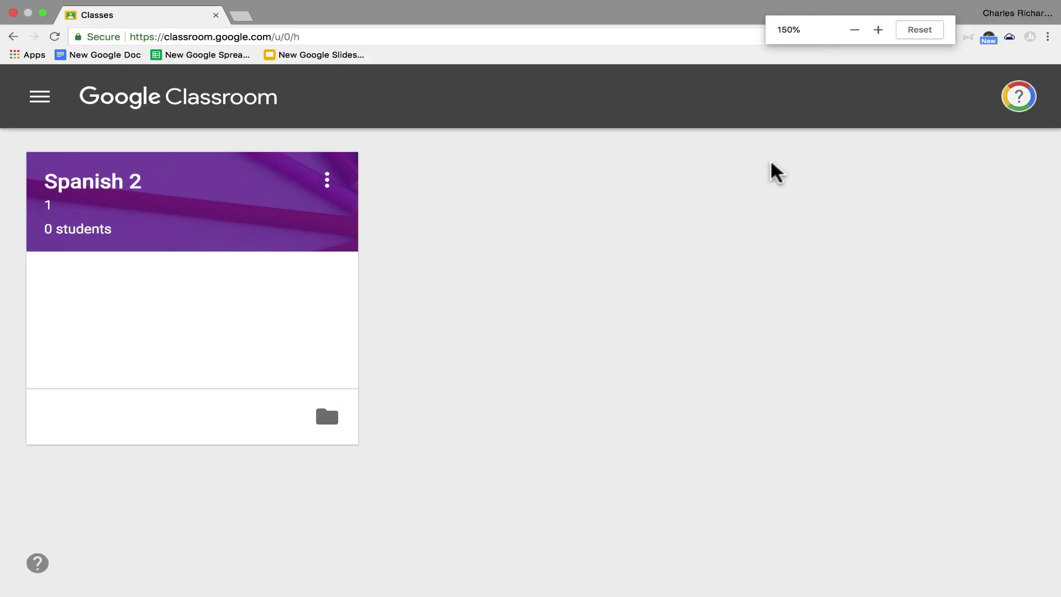
key("super+minus")
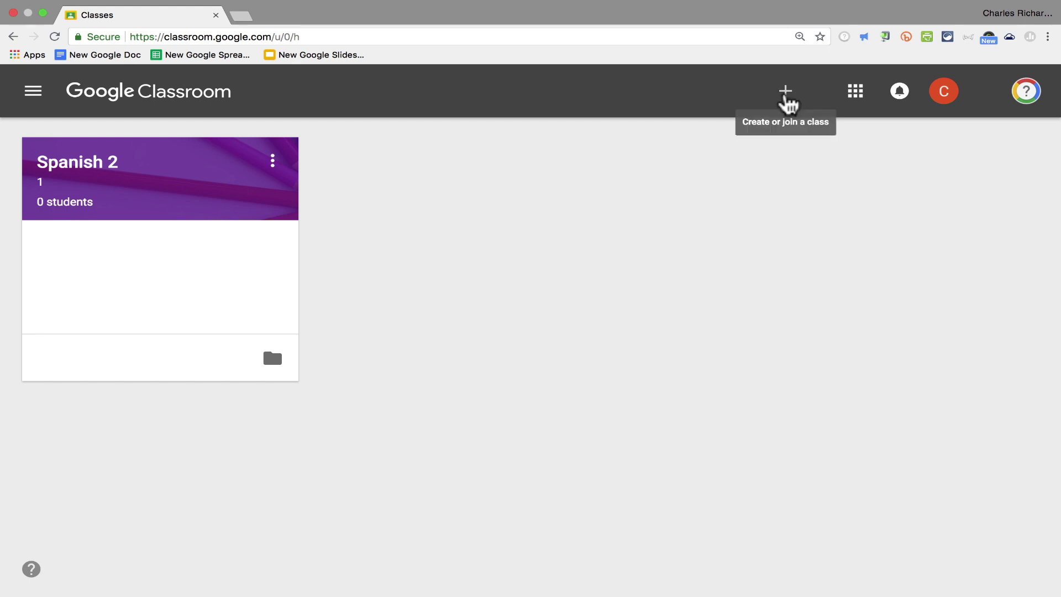
Start creating a new class and acknowledge the school-use notice.
left_click(784, 97)
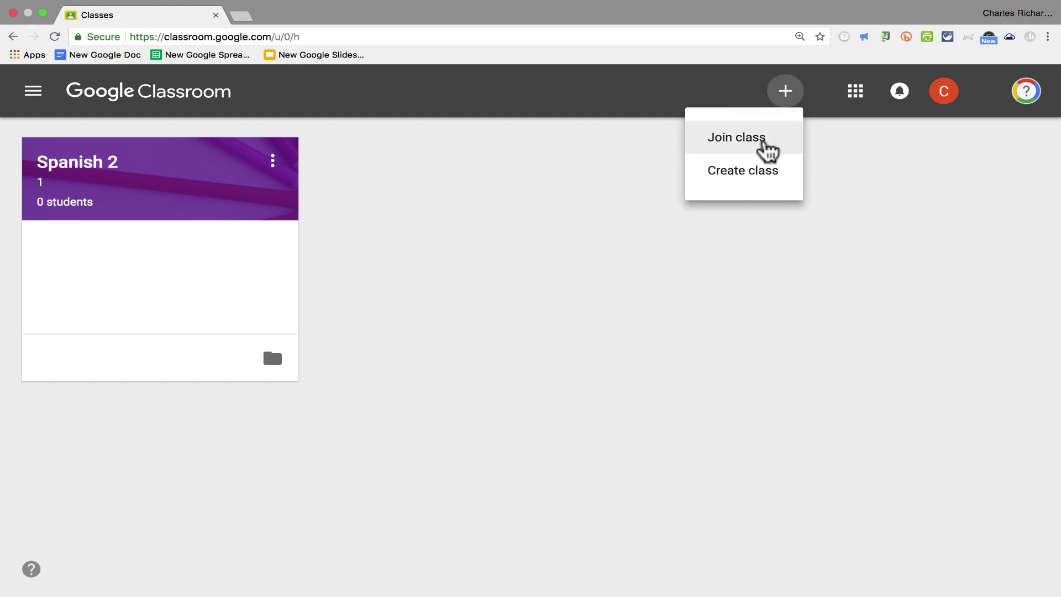
left_click(760, 171)
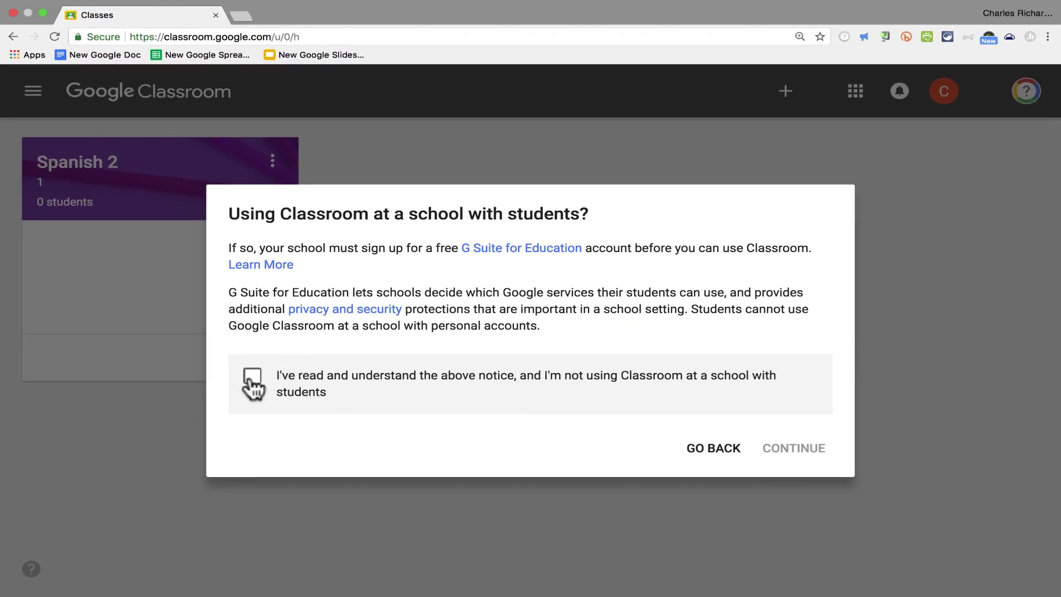
left_click(252, 384)
left_click(784, 456)
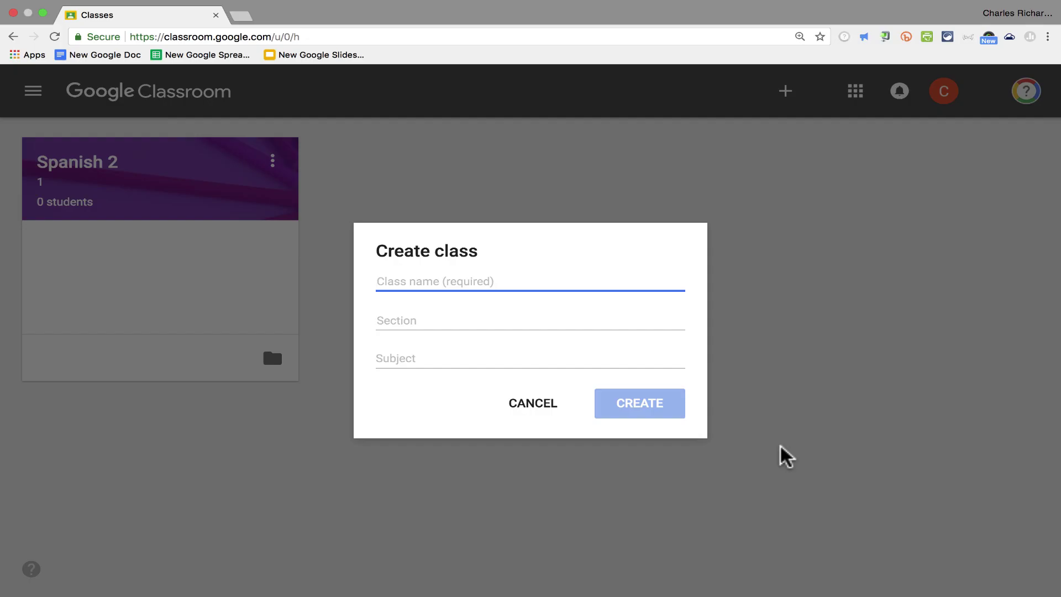
Create the class 'Introduction to English', section 1, subject Language Arts.
type("Intro")
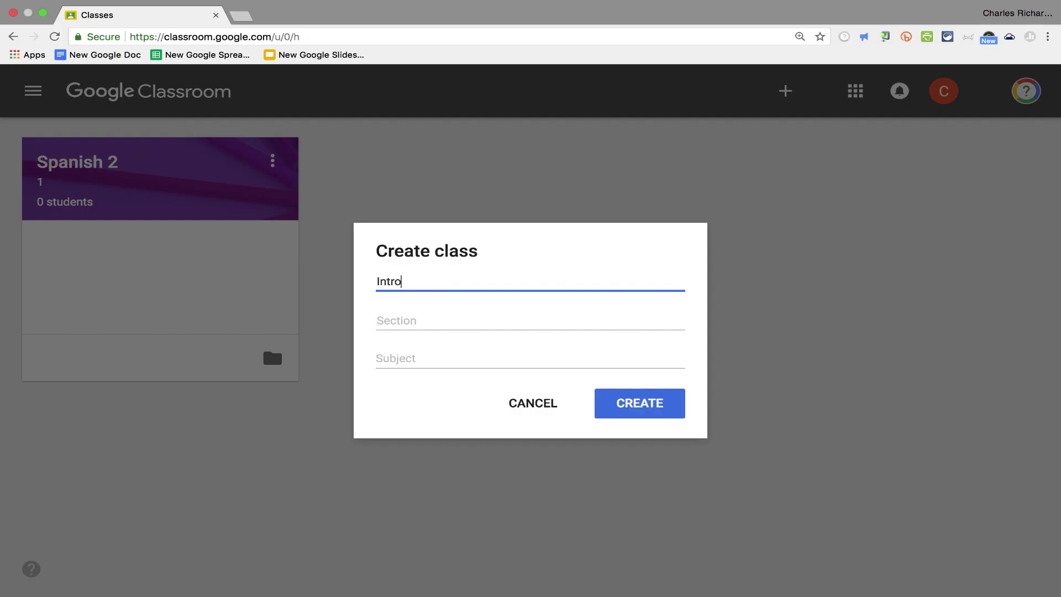
type("duction to English")
key("Tab")
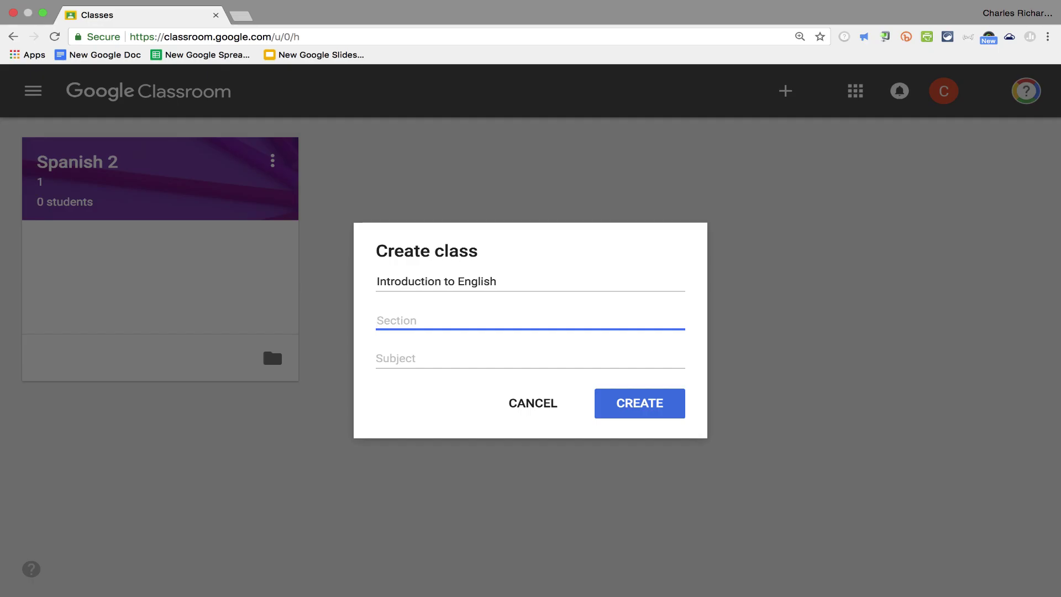
type("1")
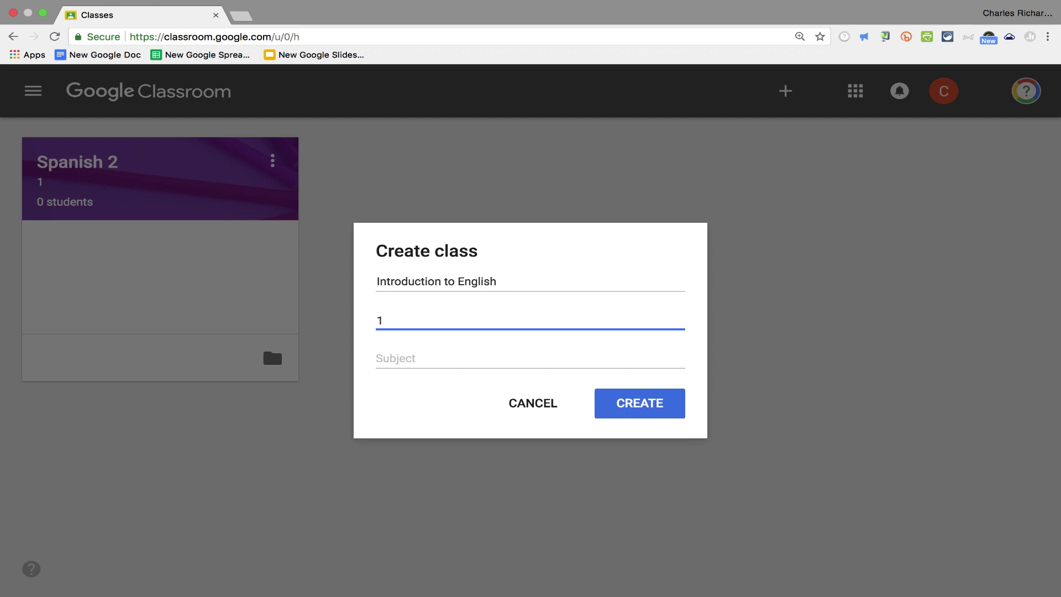
key("Tab")
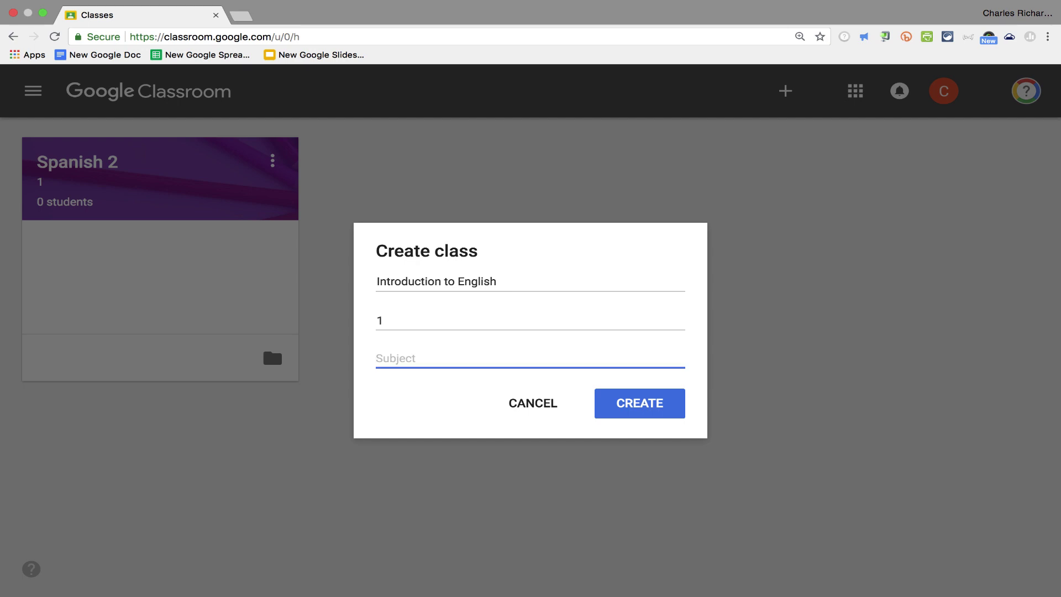
type("Language Arts")
left_click(638, 417)
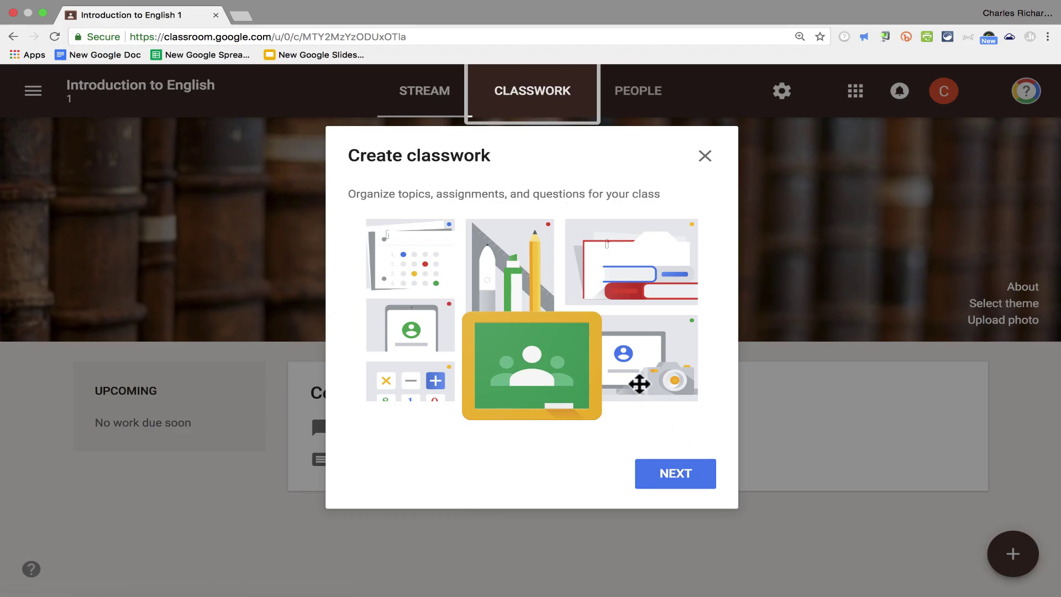
Dismiss the classwork welcome, tour the People, Stream and Classwork pages, and glance at settings.
left_click(684, 473)
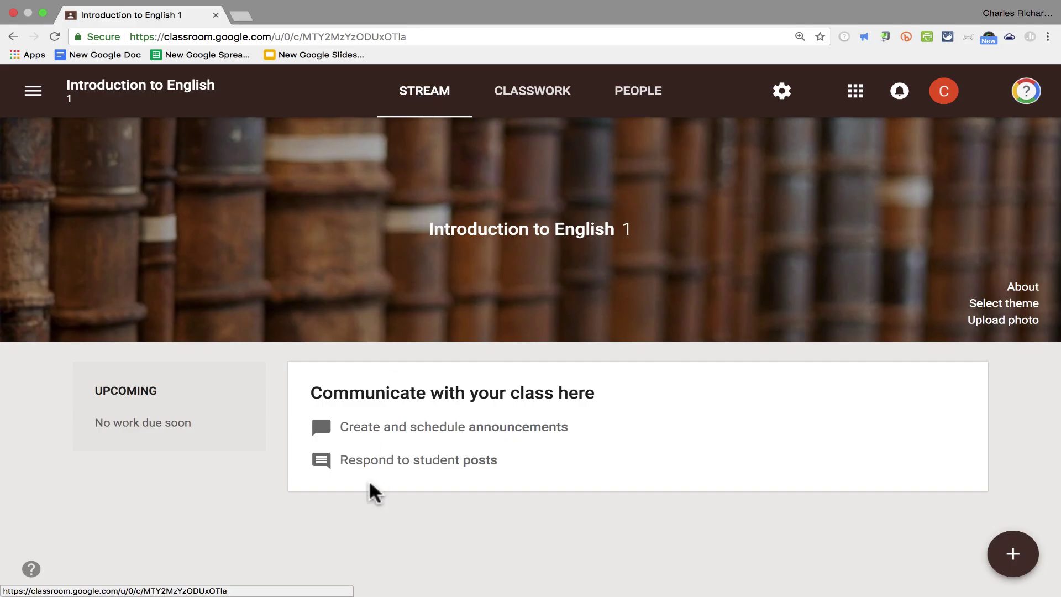
left_click(652, 101)
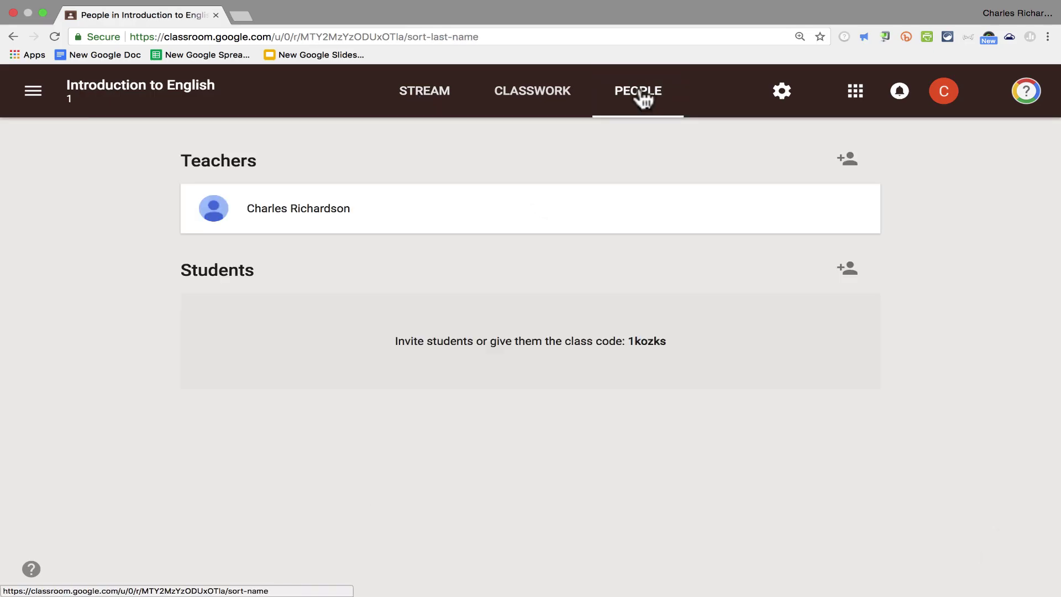
left_click(435, 100)
left_click(505, 101)
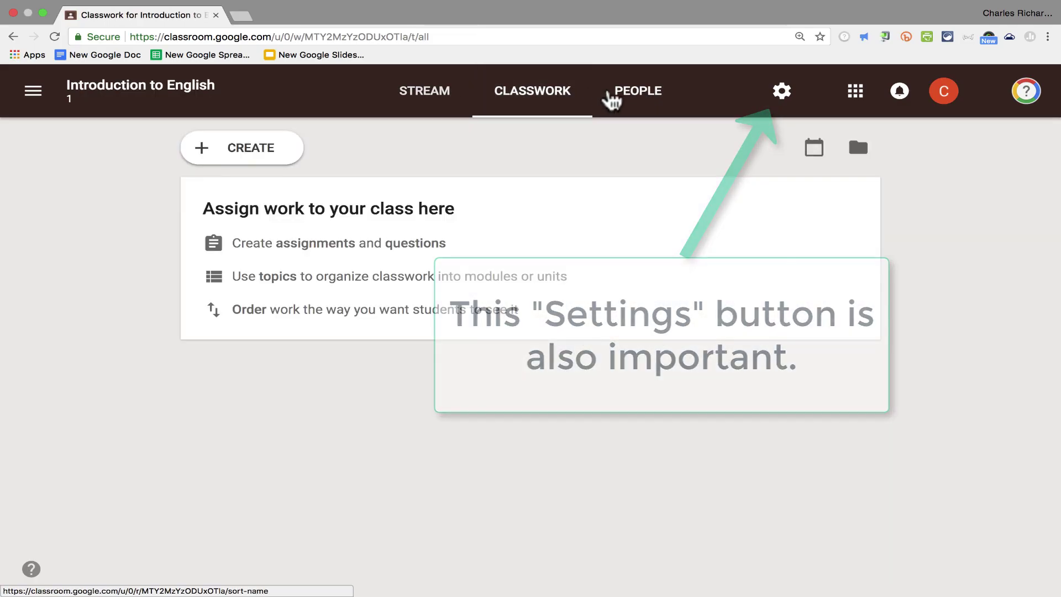
left_click(639, 100)
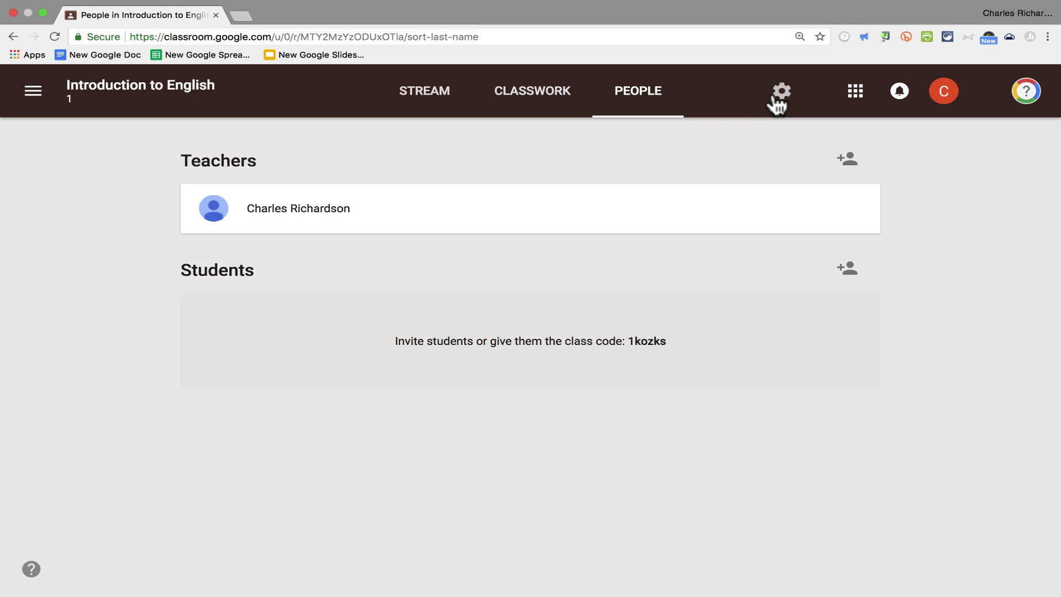
left_click(780, 93)
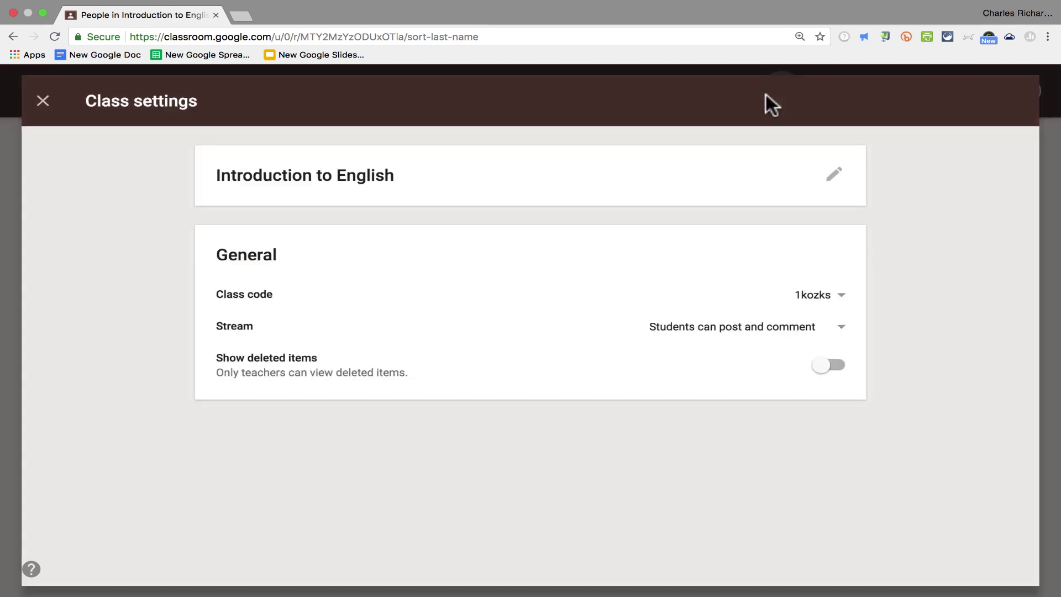
left_click(8, 92)
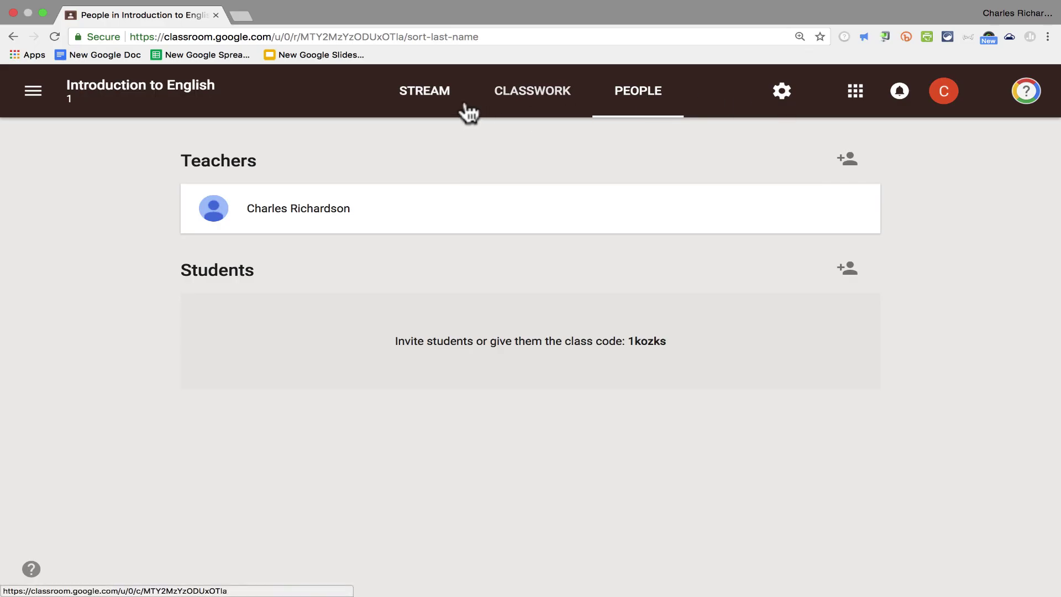
Show the class Stream page with the Reuse post and Create announcement options.
left_click(433, 98)
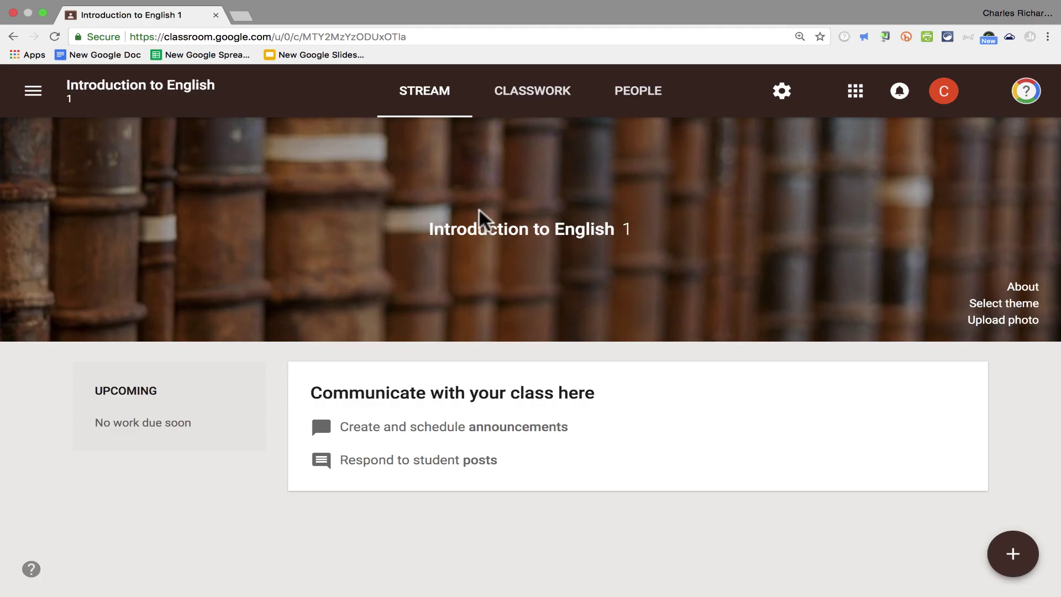
mouse_move(1017, 561)
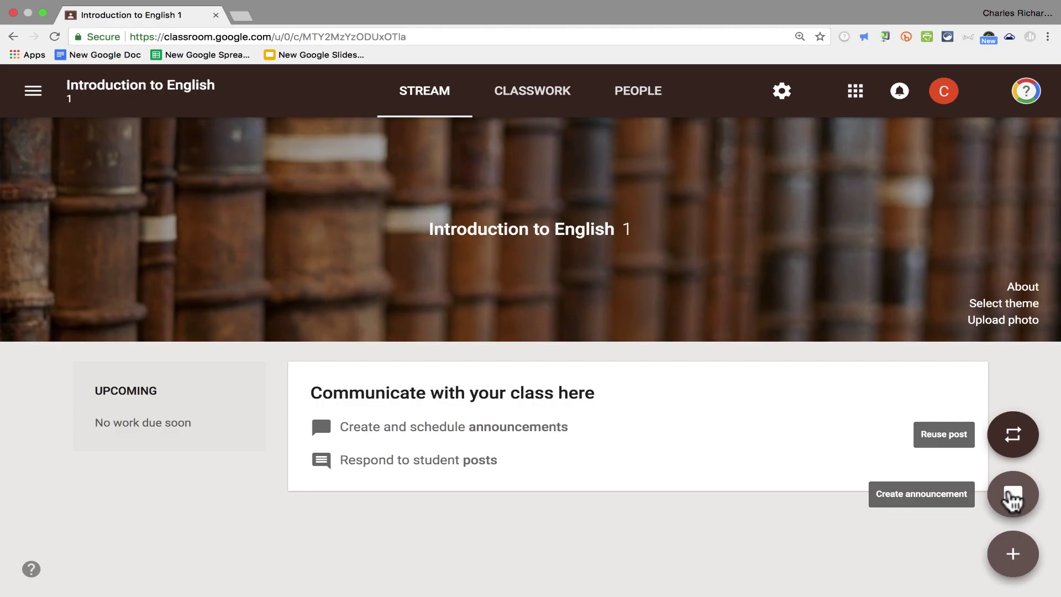
Draft an announcement to all Introduction to English 1 students: sign the disclosure document by Friday.
left_click(1012, 500)
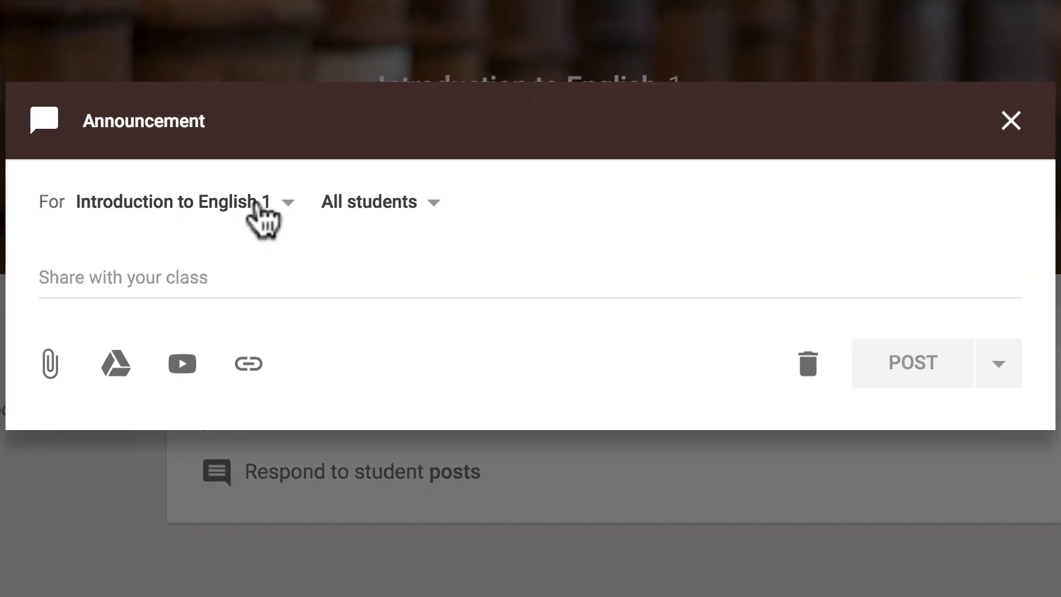
left_click(243, 207)
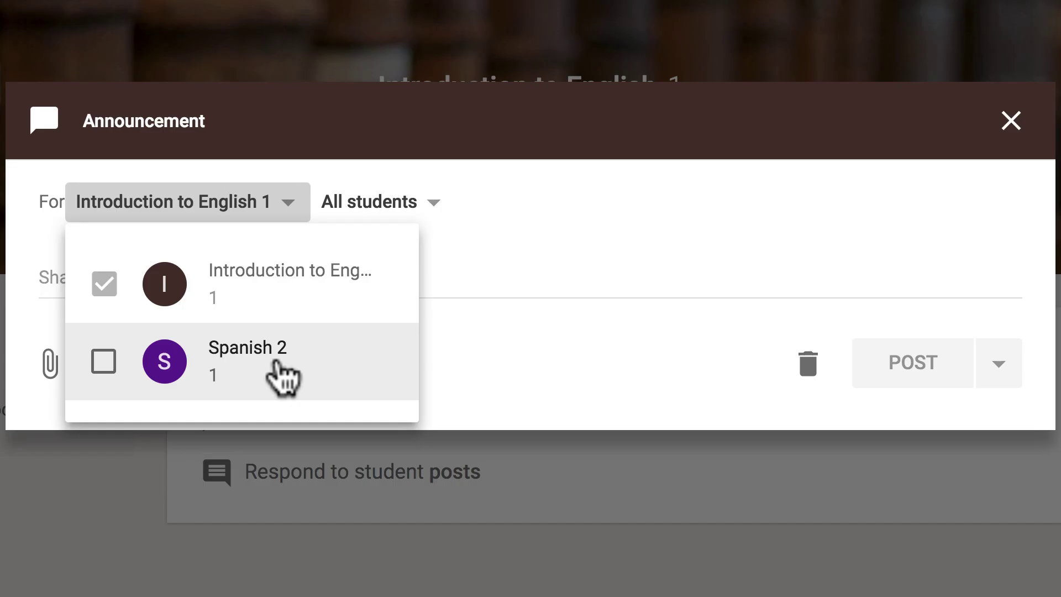
left_click(105, 365)
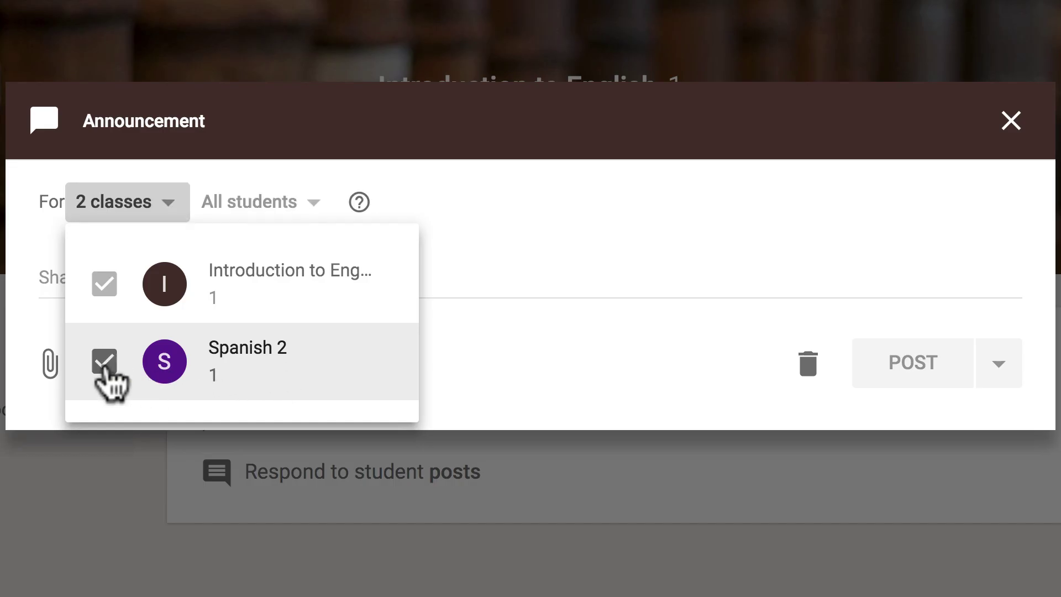
left_click(105, 365)
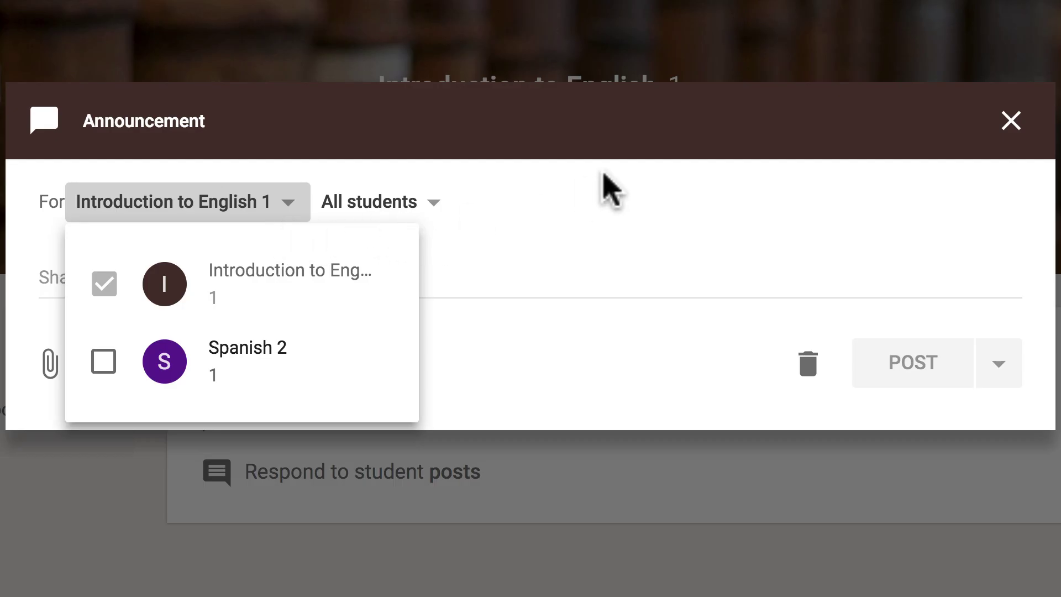
left_click(589, 185)
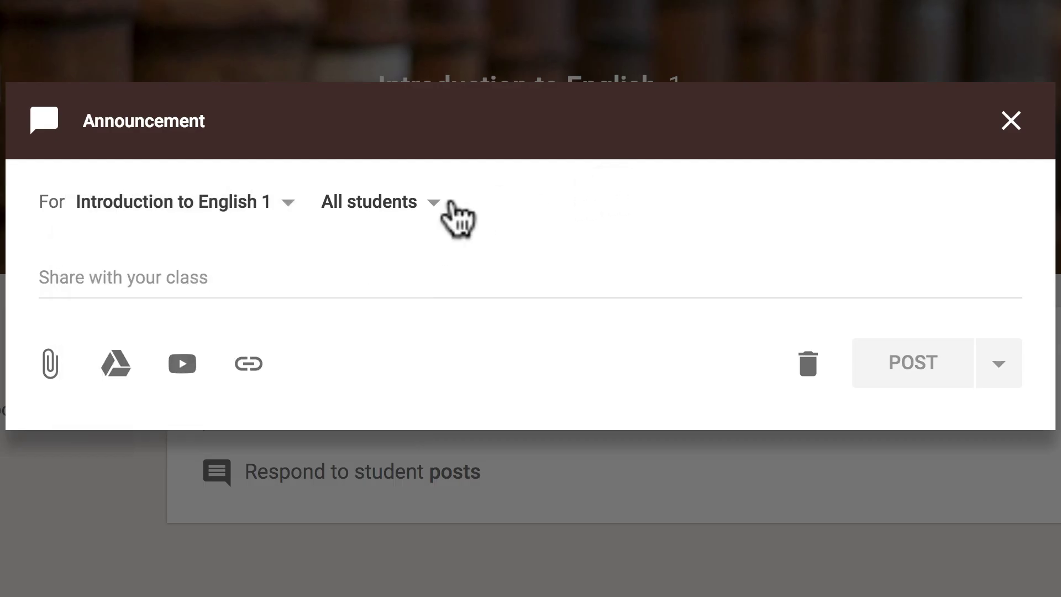
left_click(436, 218)
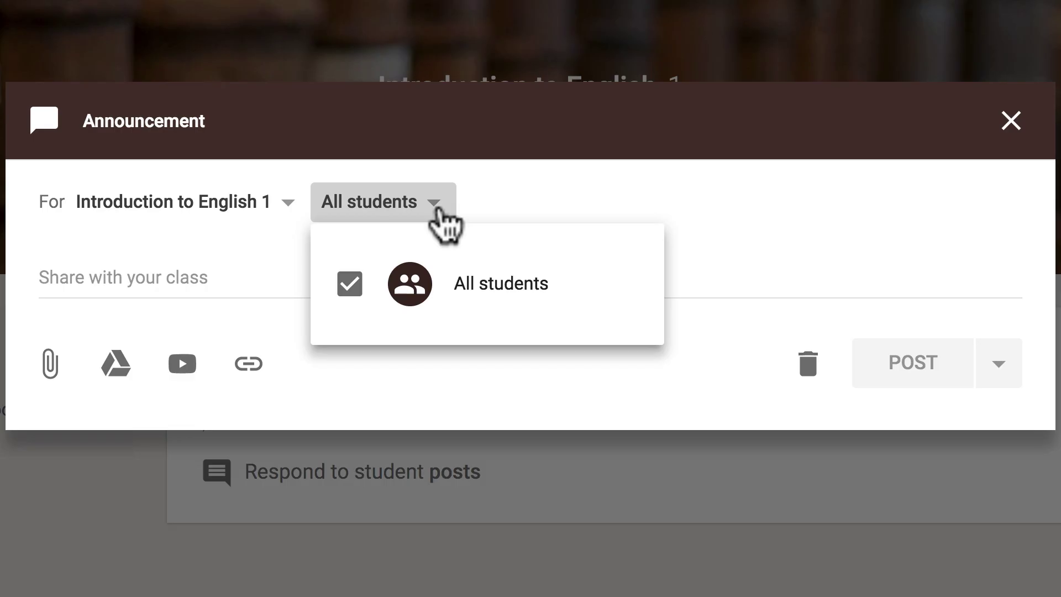
left_click(412, 213)
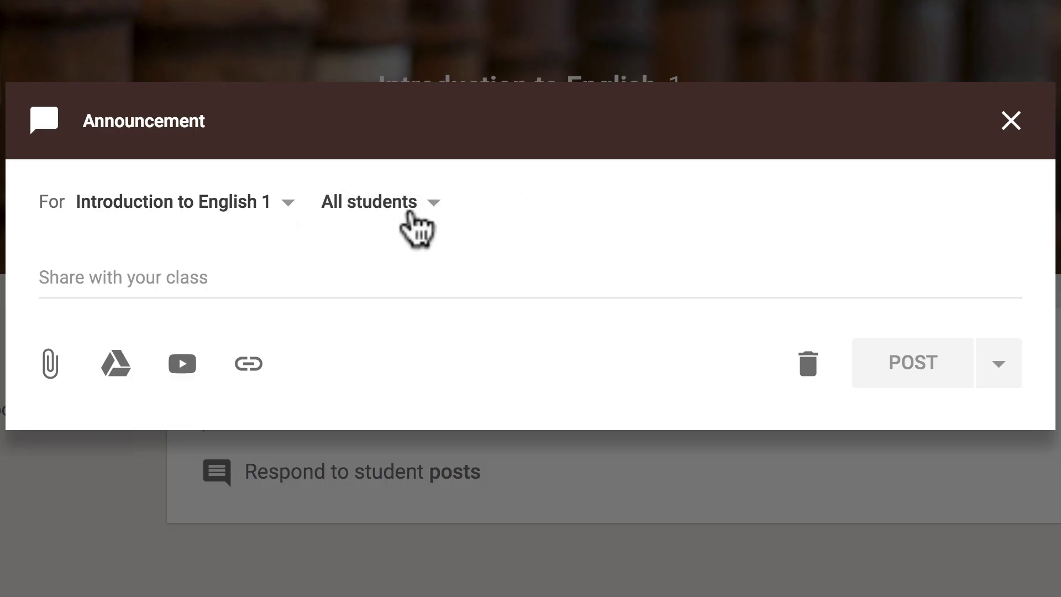
left_click(185, 268)
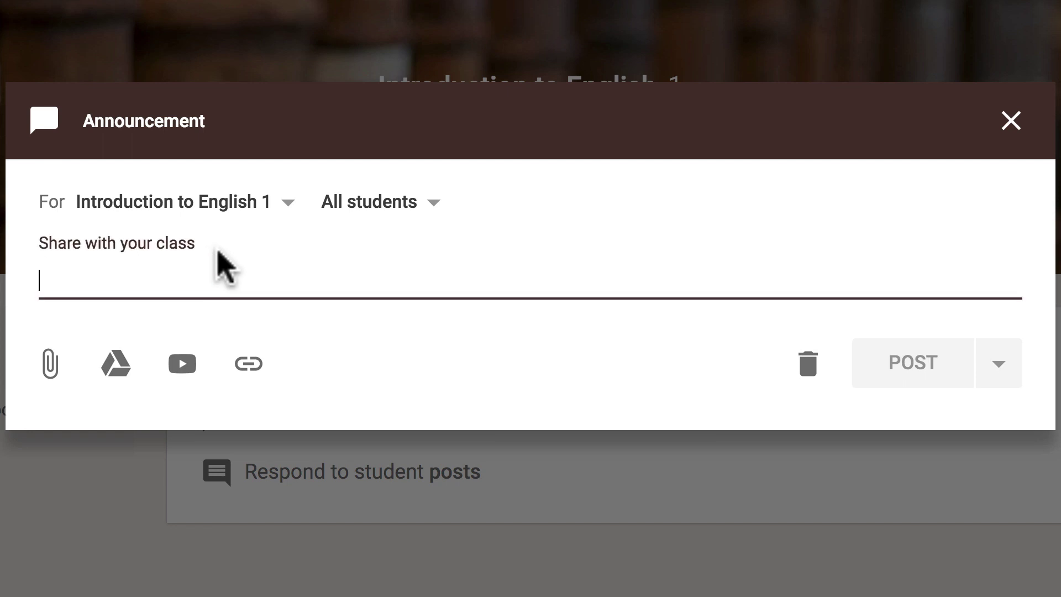
type("Remember")
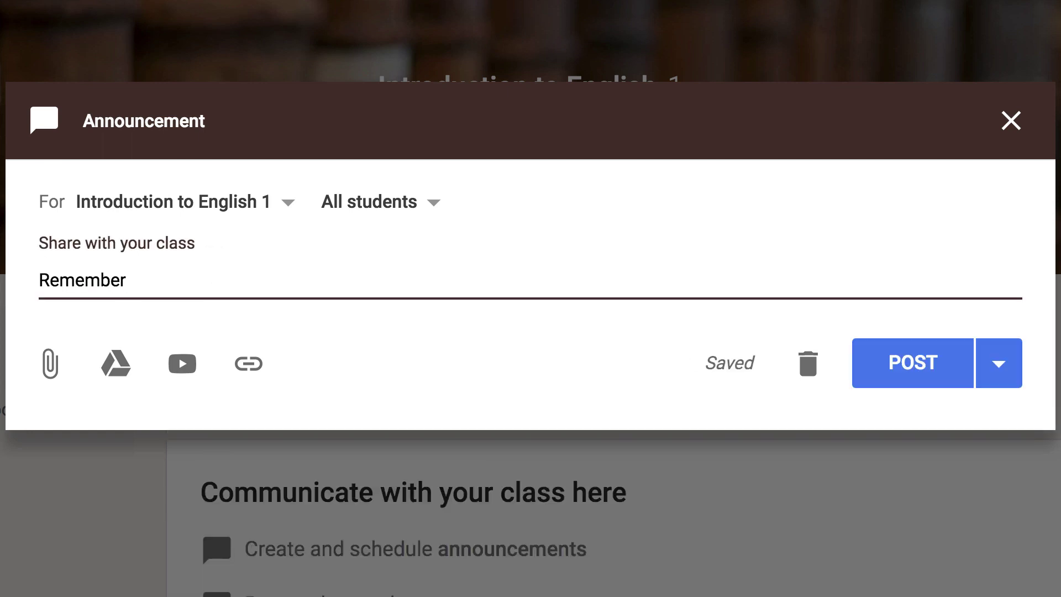
type(" to read and sign the class disclosure doc")
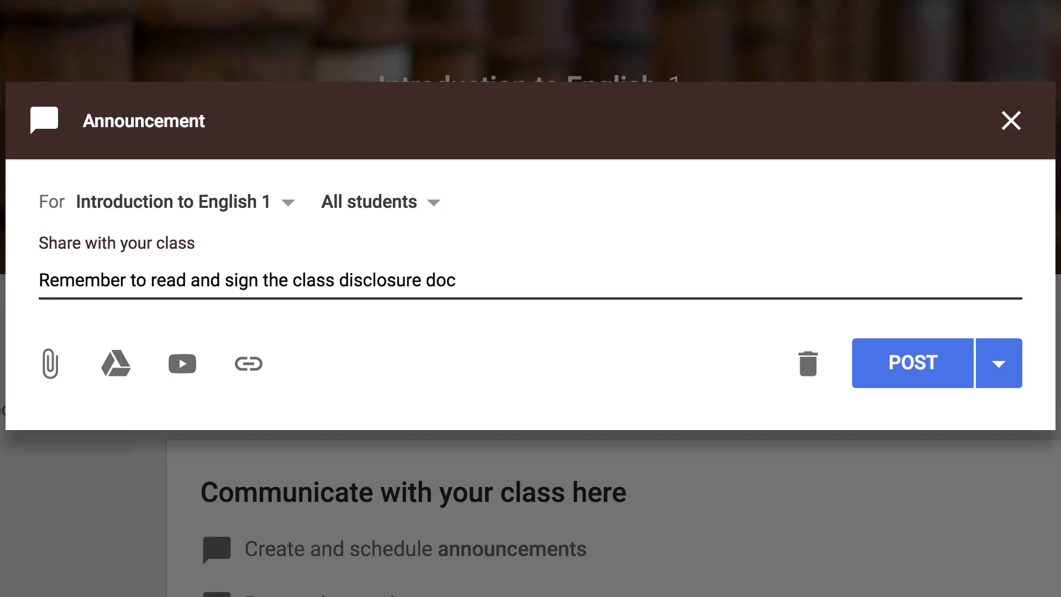
type("ument (with your parents) by F")
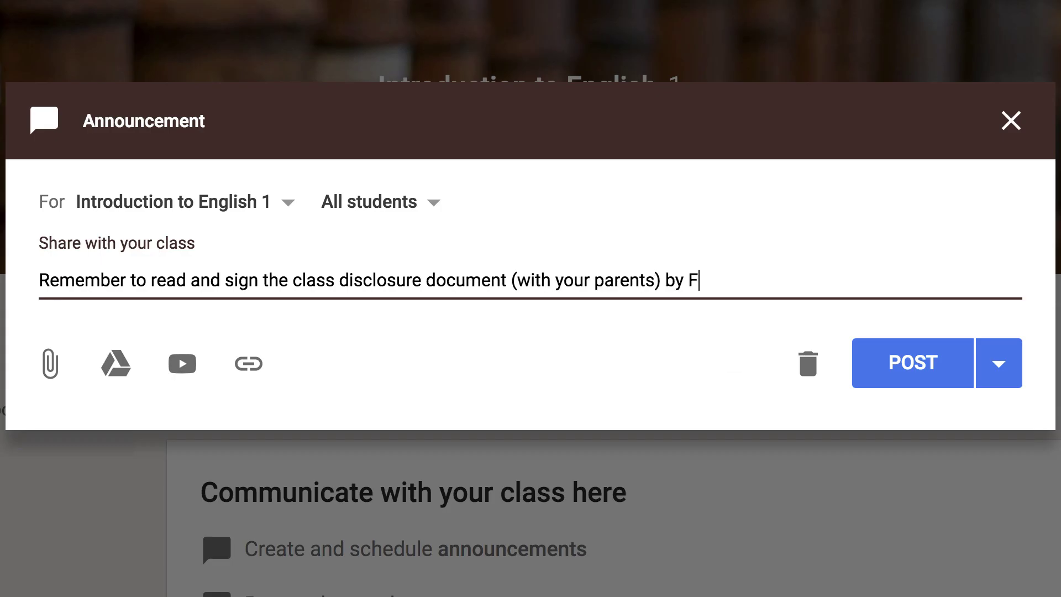
type("riday!")
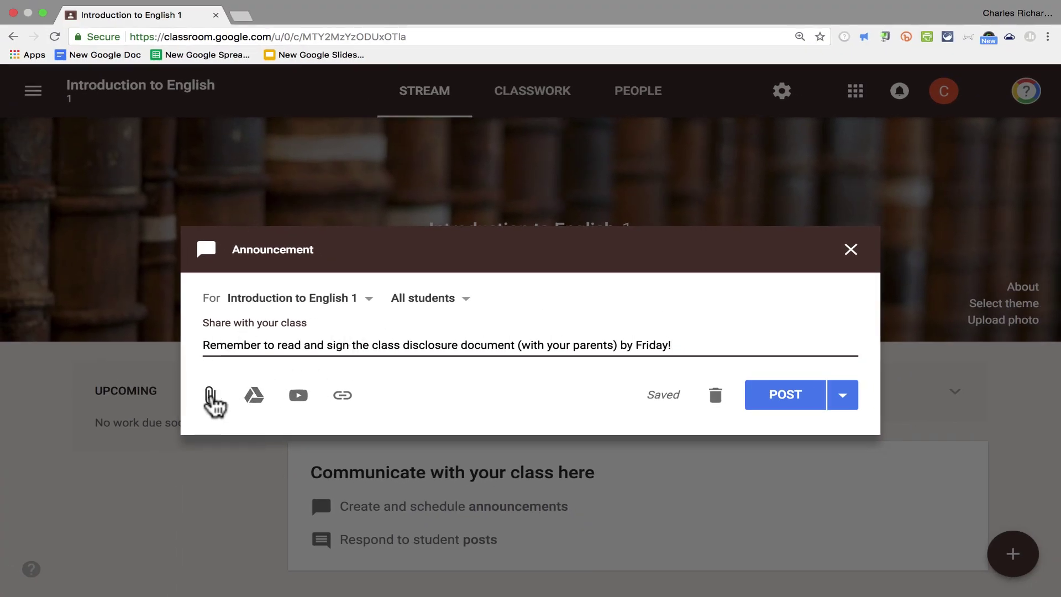
left_click(210, 395)
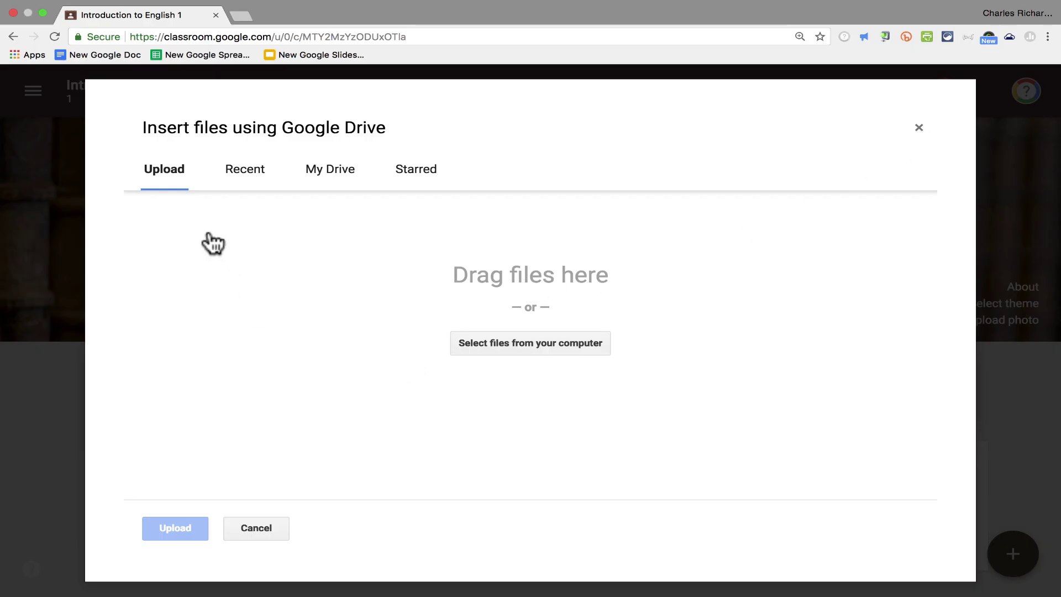
left_click(244, 171)
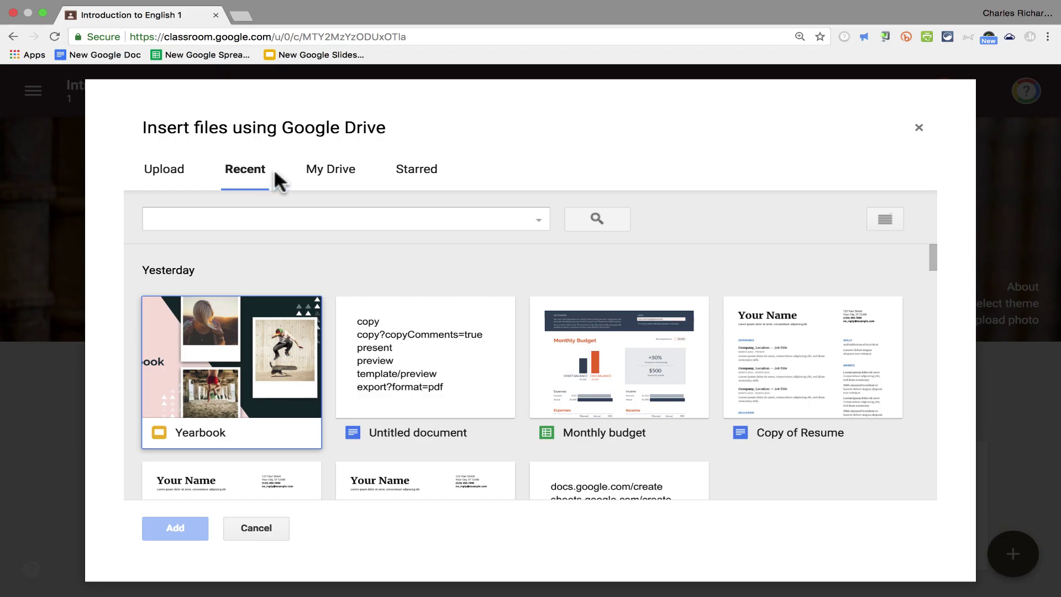
left_click(328, 174)
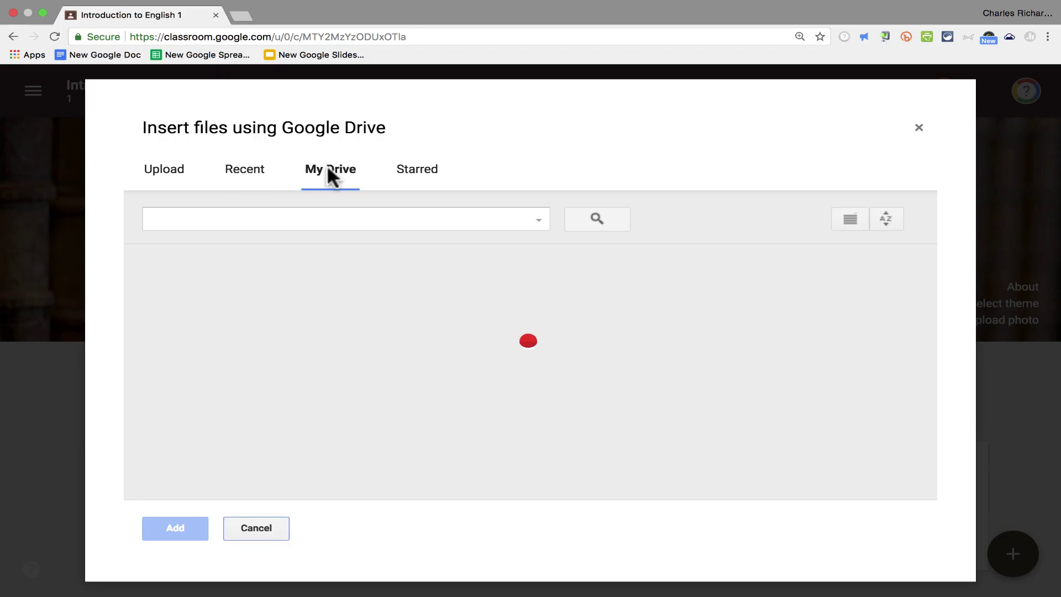
left_click(436, 169)
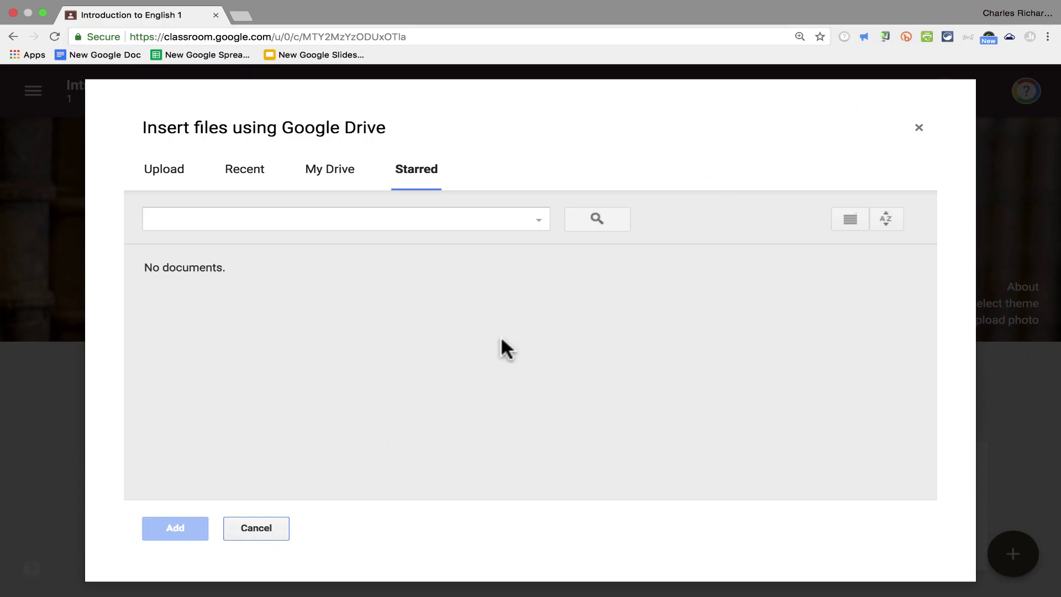
left_click(919, 128)
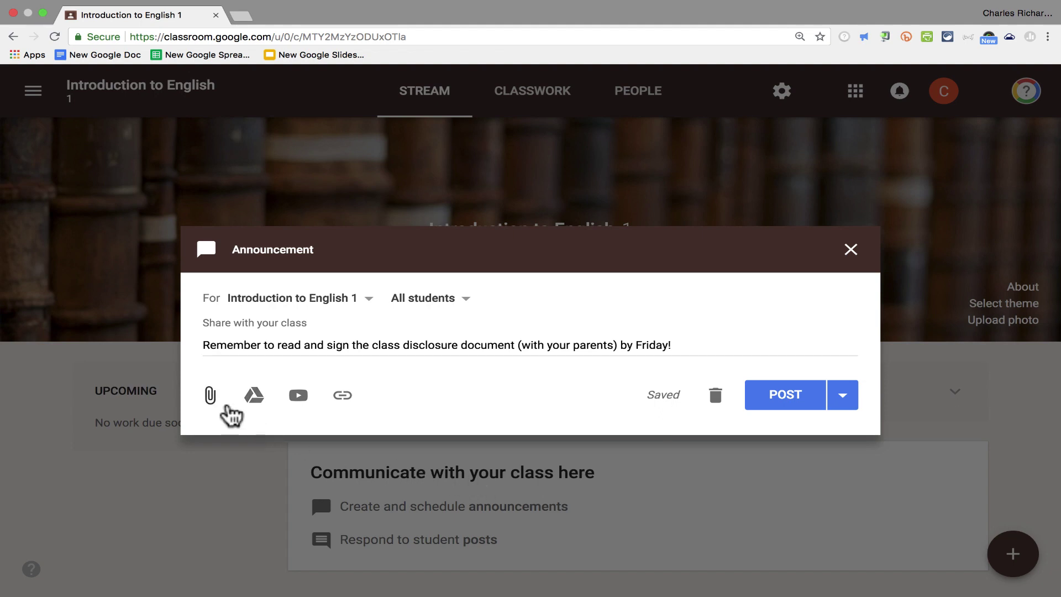
left_click(254, 396)
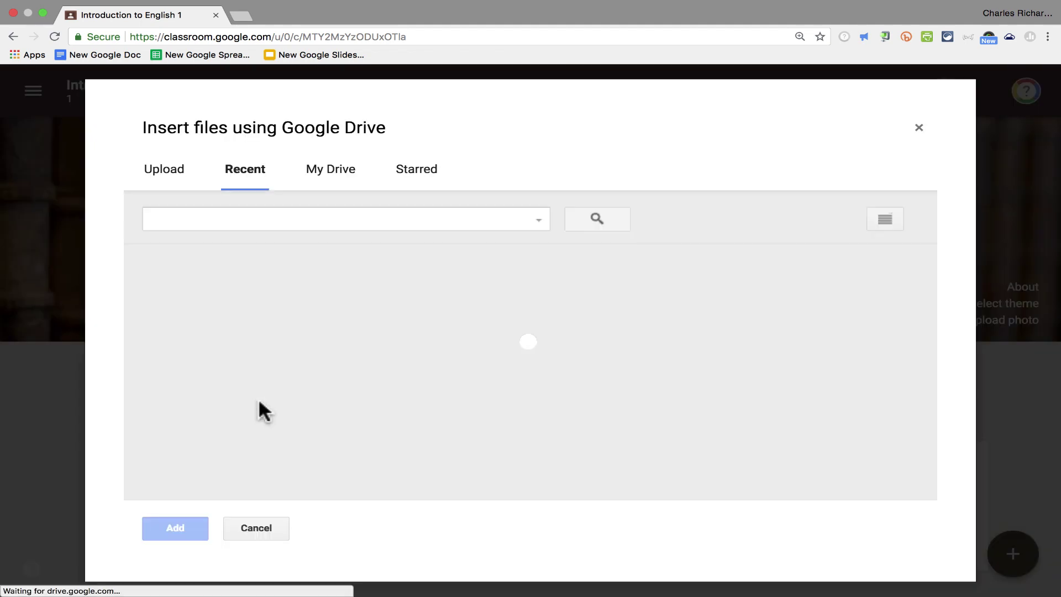
left_click(919, 128)
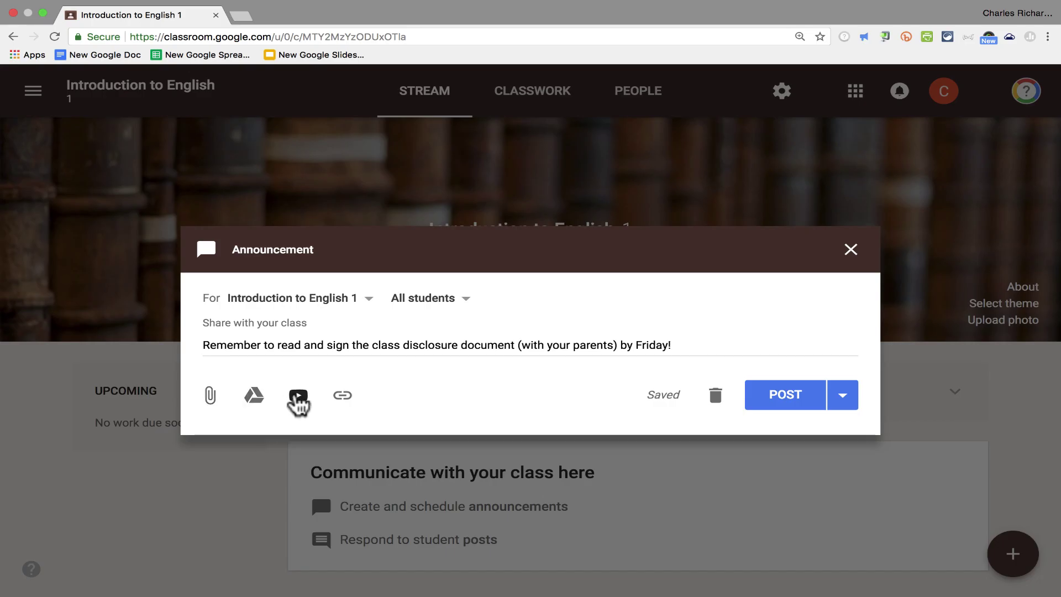
left_click(297, 396)
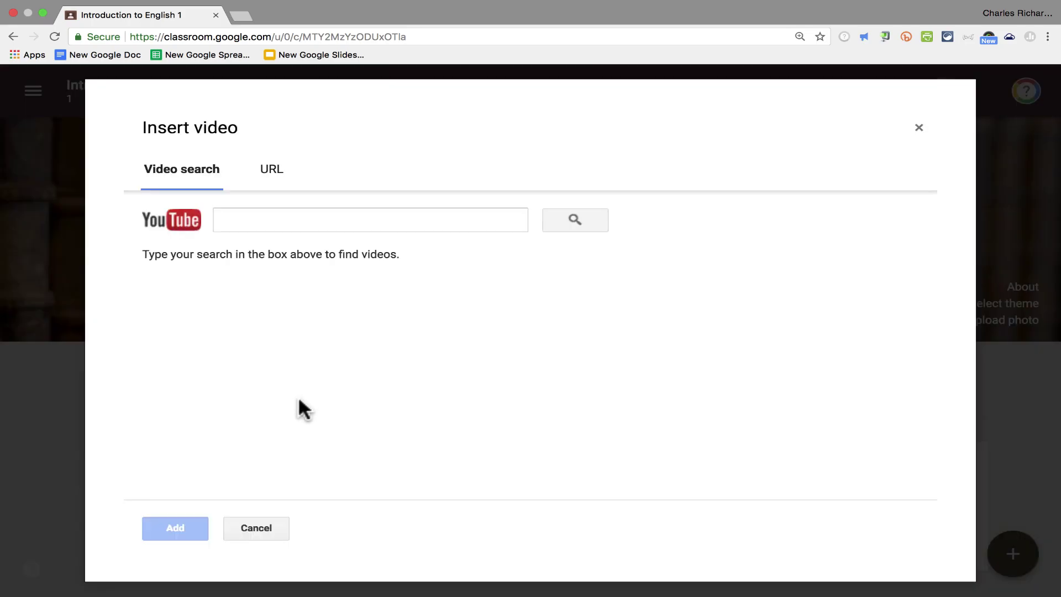
left_click(274, 176)
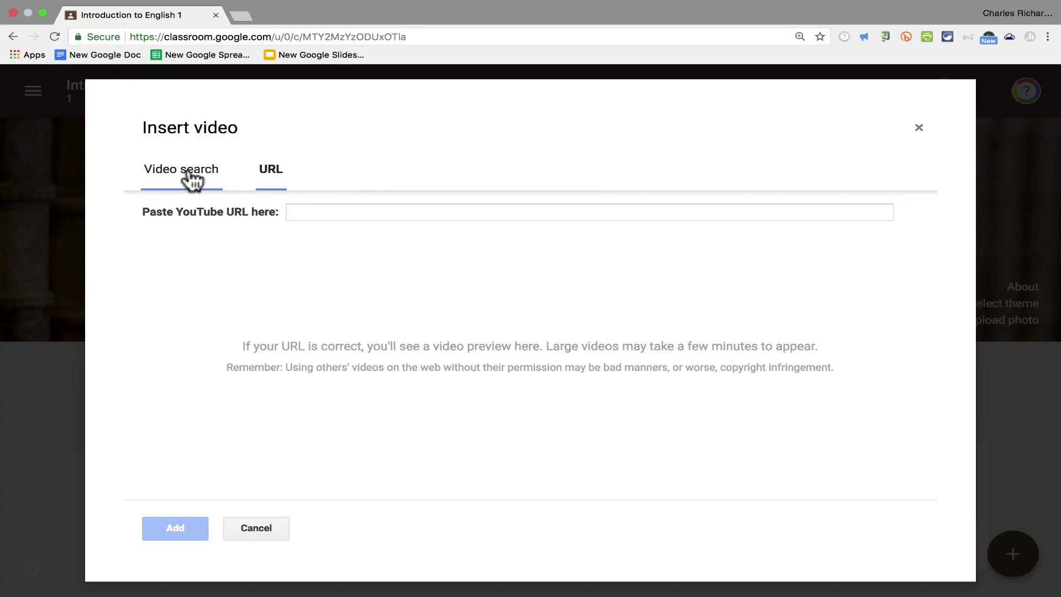
left_click(188, 168)
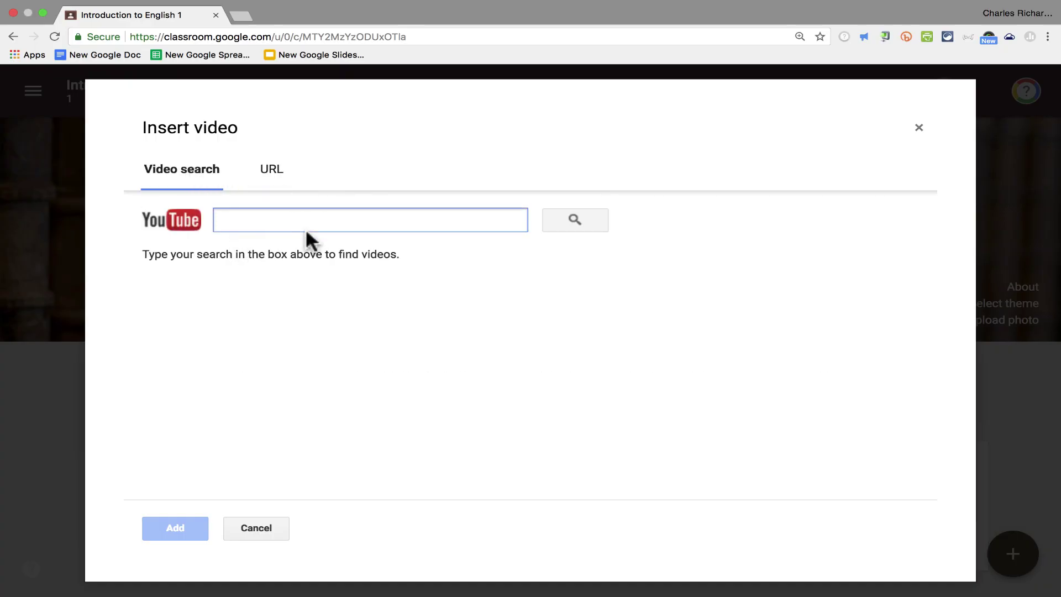
left_click(264, 532)
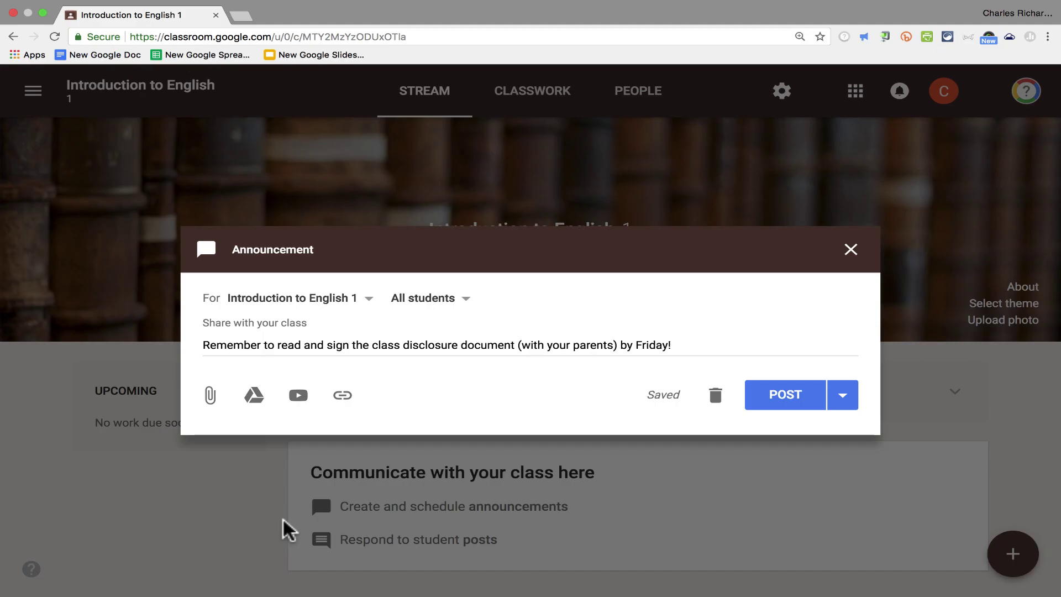
left_click(342, 396)
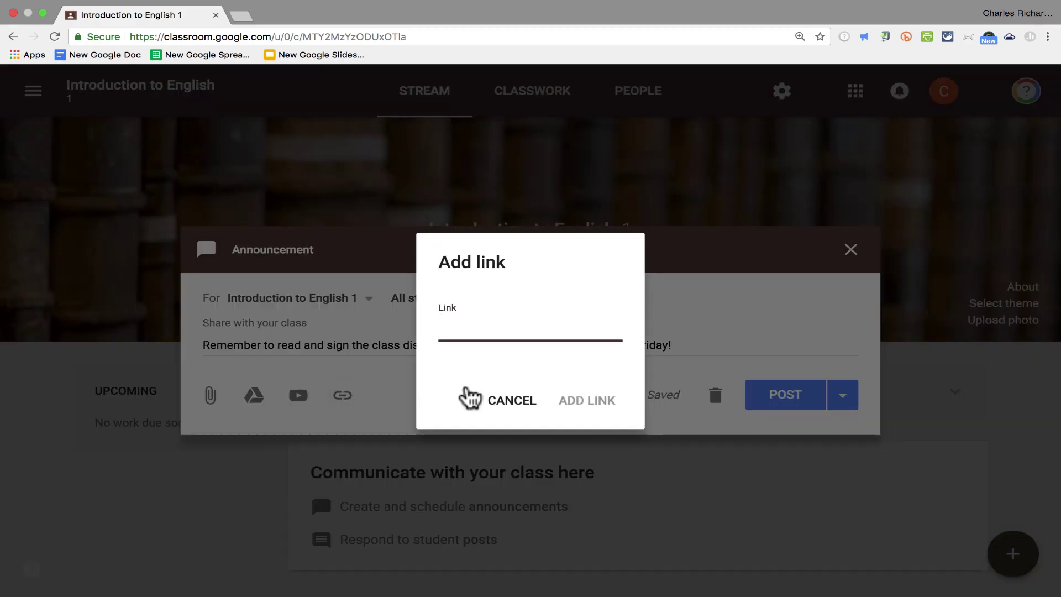
left_click(309, 371)
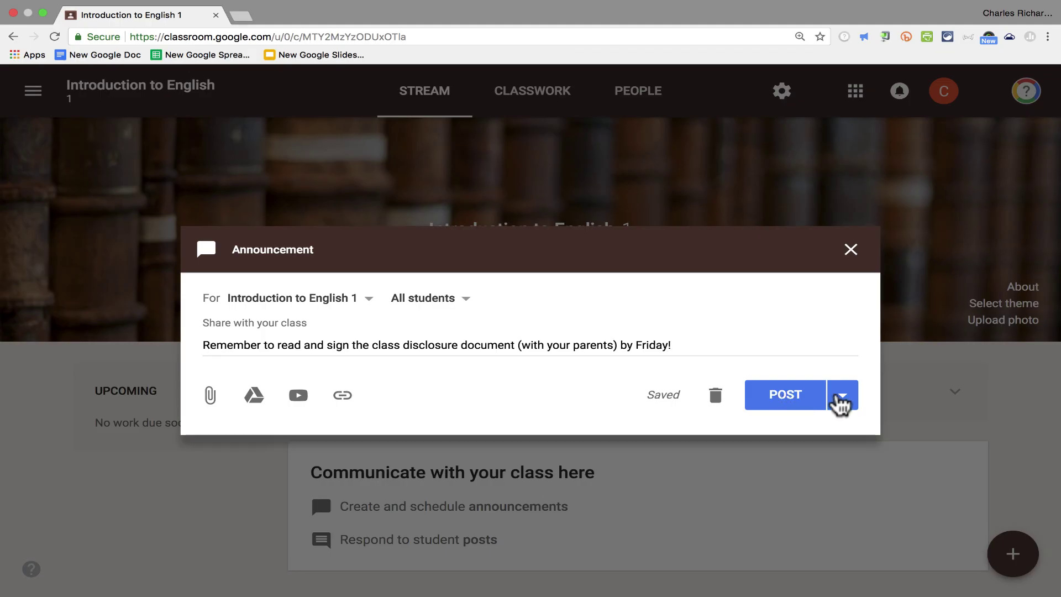
Schedule the reminder announcement to post on Sep 14 at 8:00 PM.
left_click(843, 402)
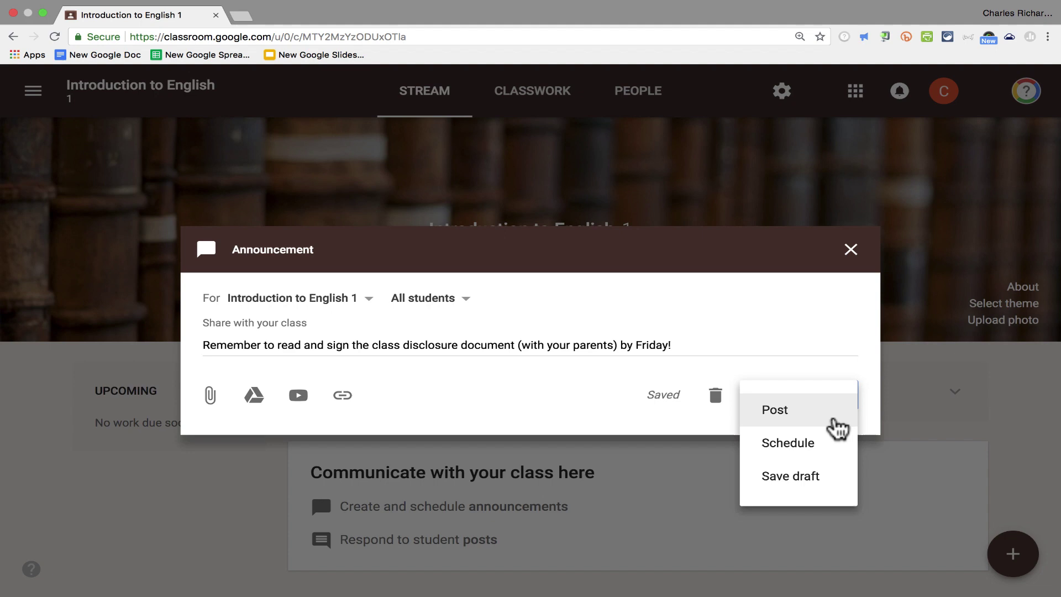
left_click(810, 445)
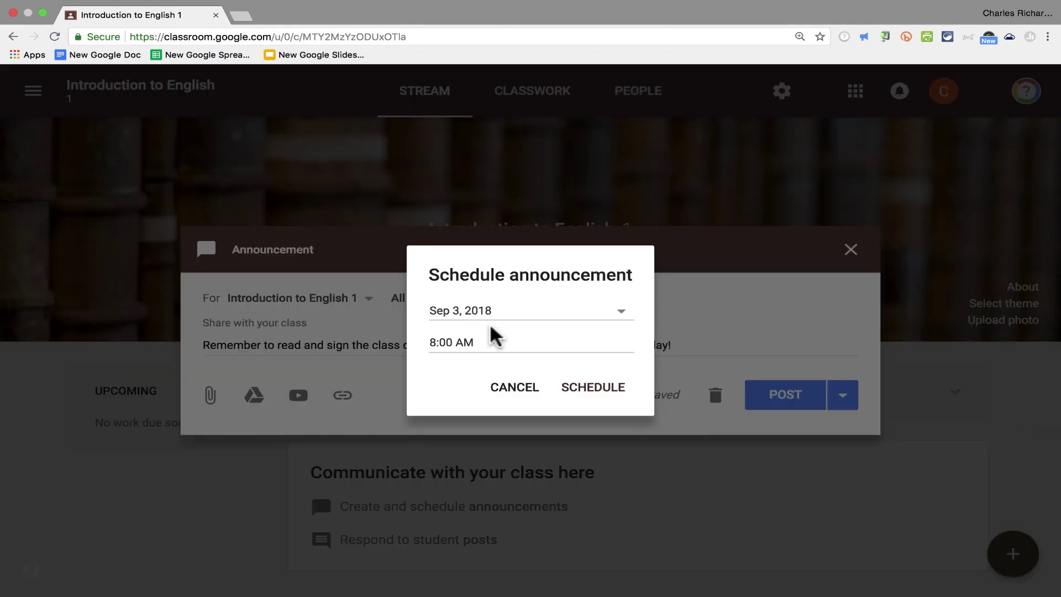
left_click(474, 343)
type("8")
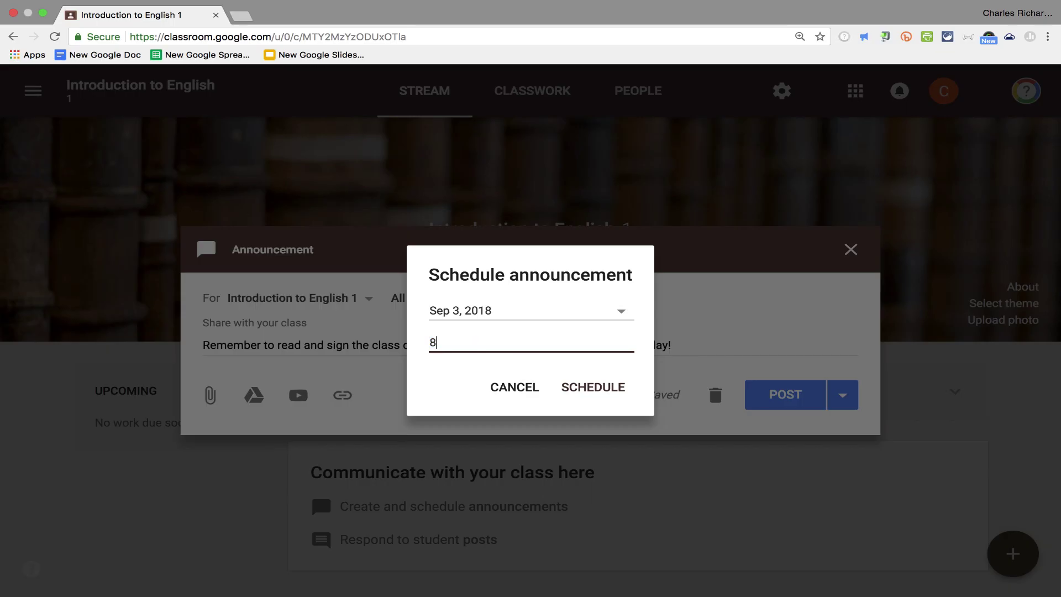
type(":00 PM")
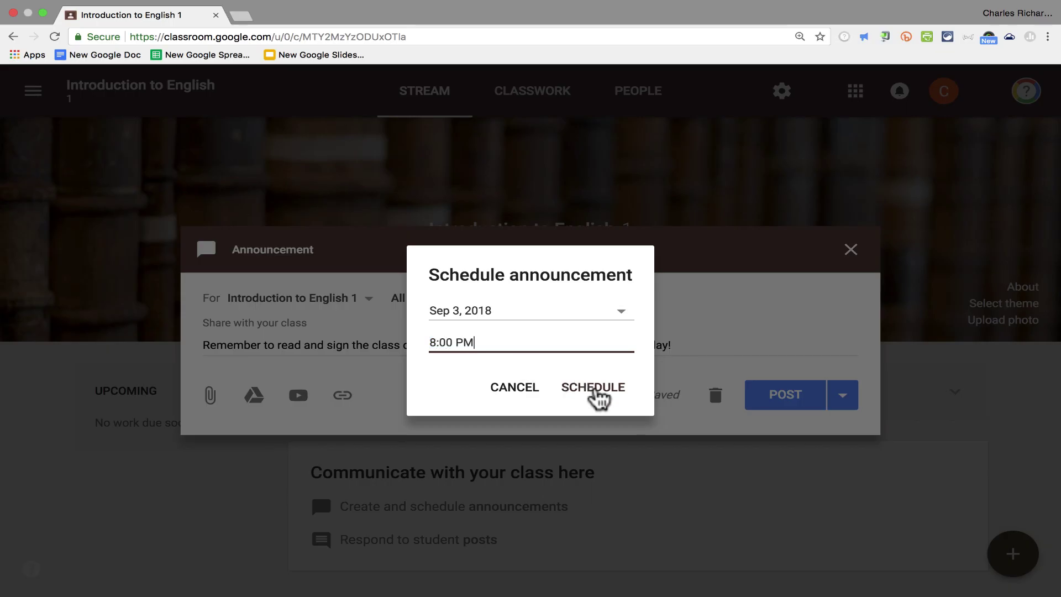
left_click(597, 396)
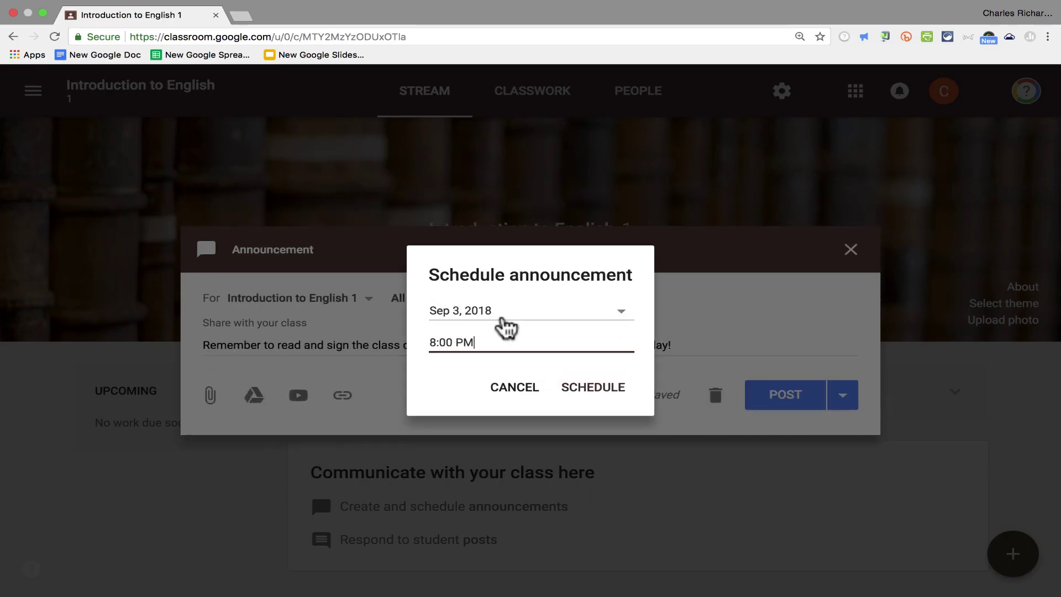
left_click(624, 313)
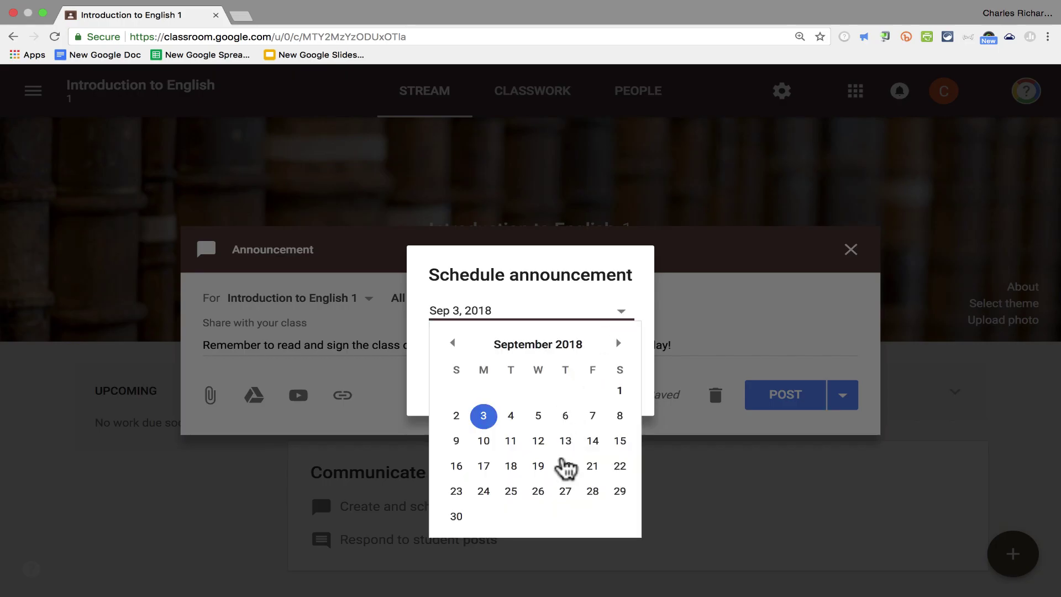
left_click(593, 443)
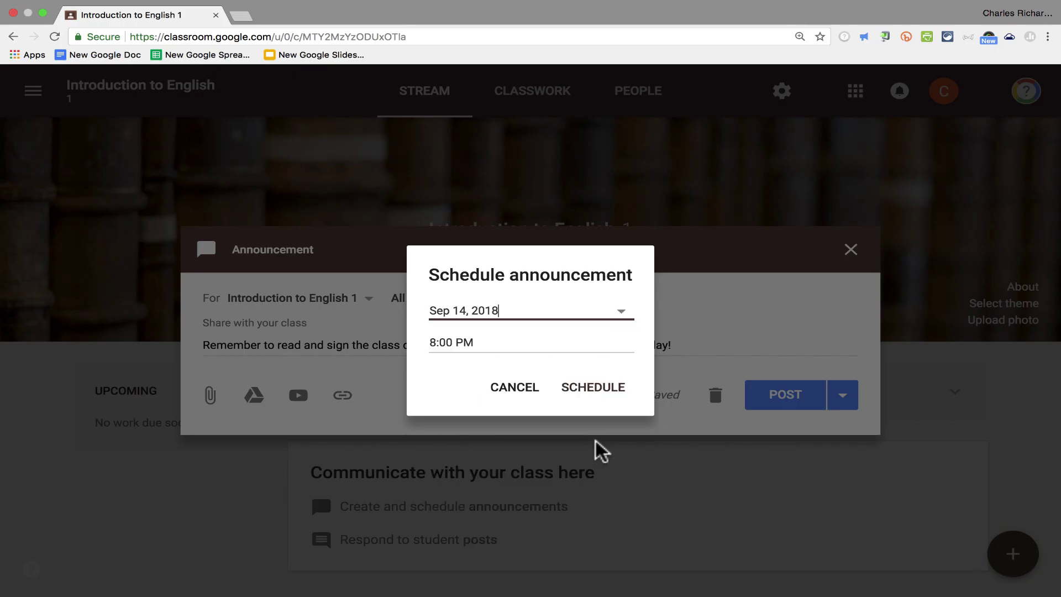
left_click(606, 391)
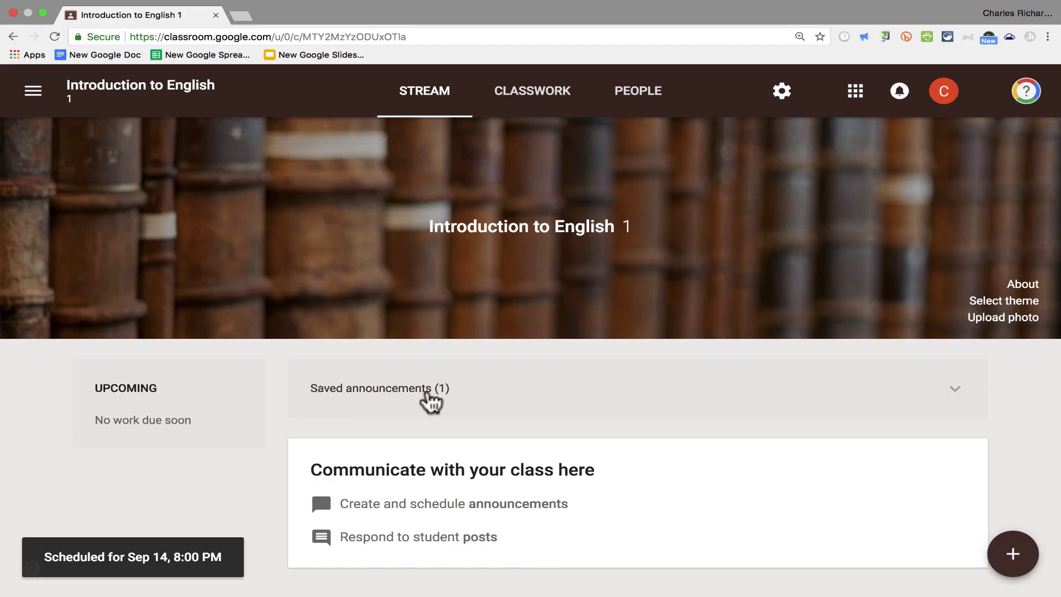
scroll(430, 399, "down", 1)
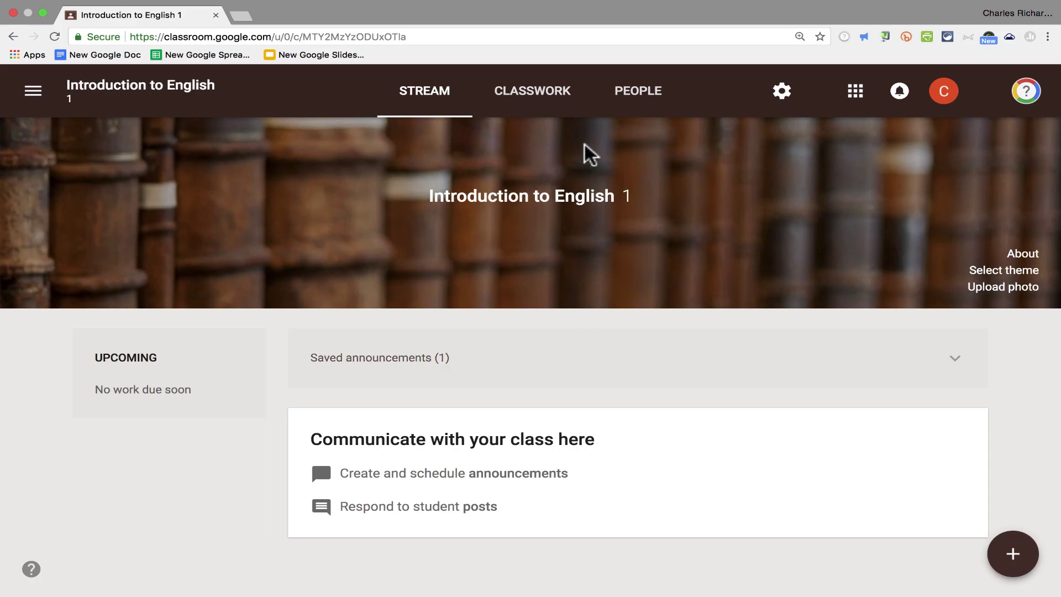
Add a topic named 'Basic English Conversation' on the Classwork page.
left_click(552, 103)
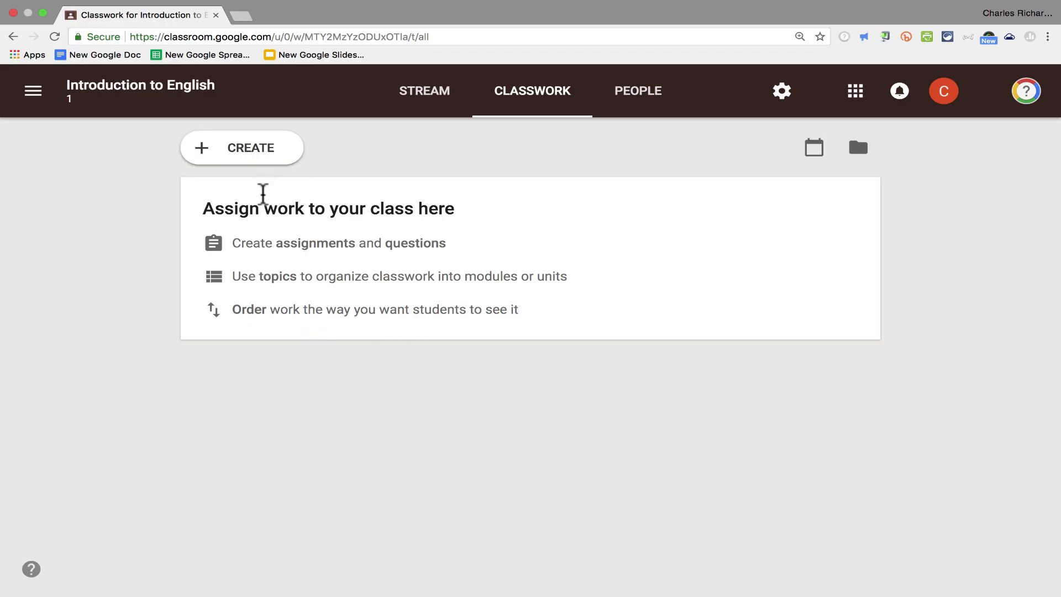
left_click(266, 155)
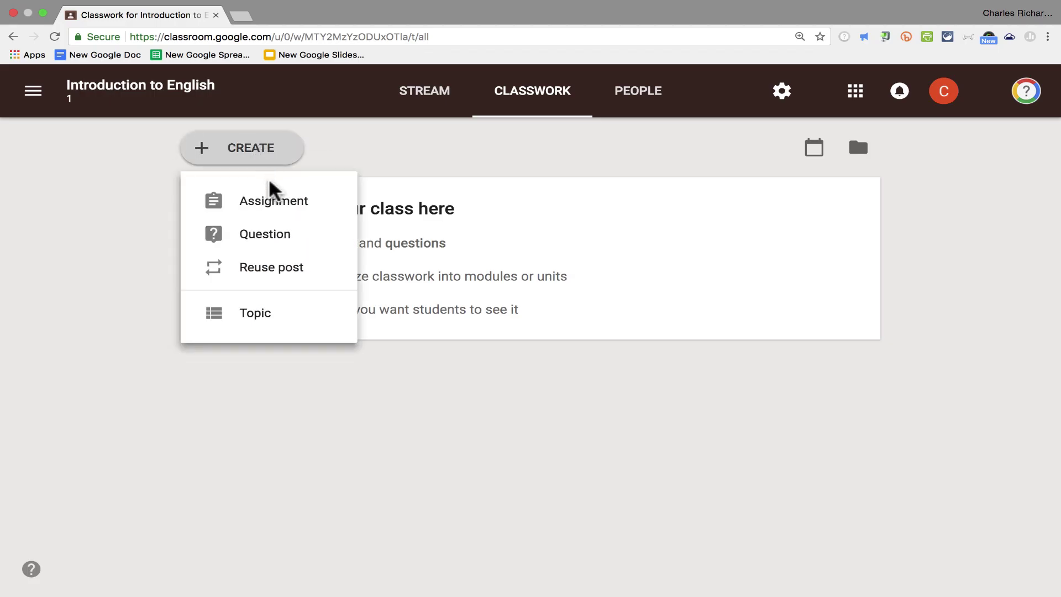
left_click(277, 315)
type("Bas")
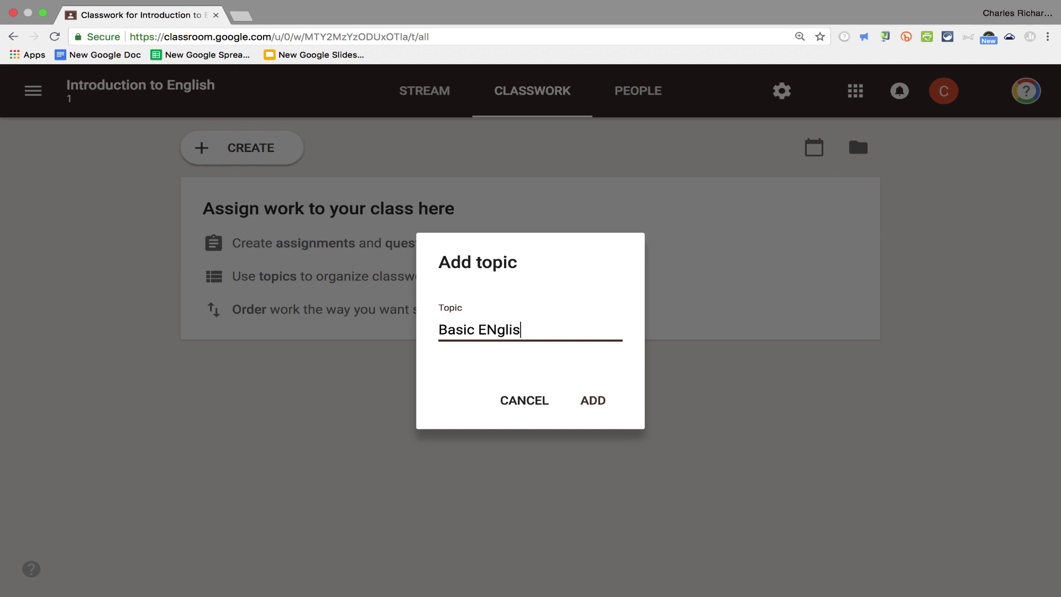
type("ic English Conversation")
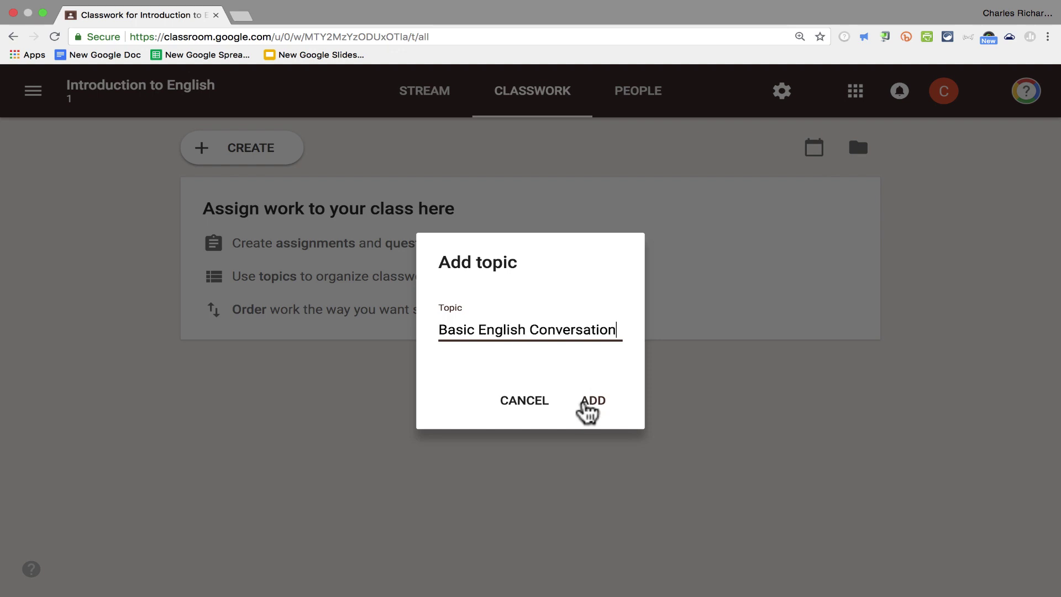
left_click(588, 405)
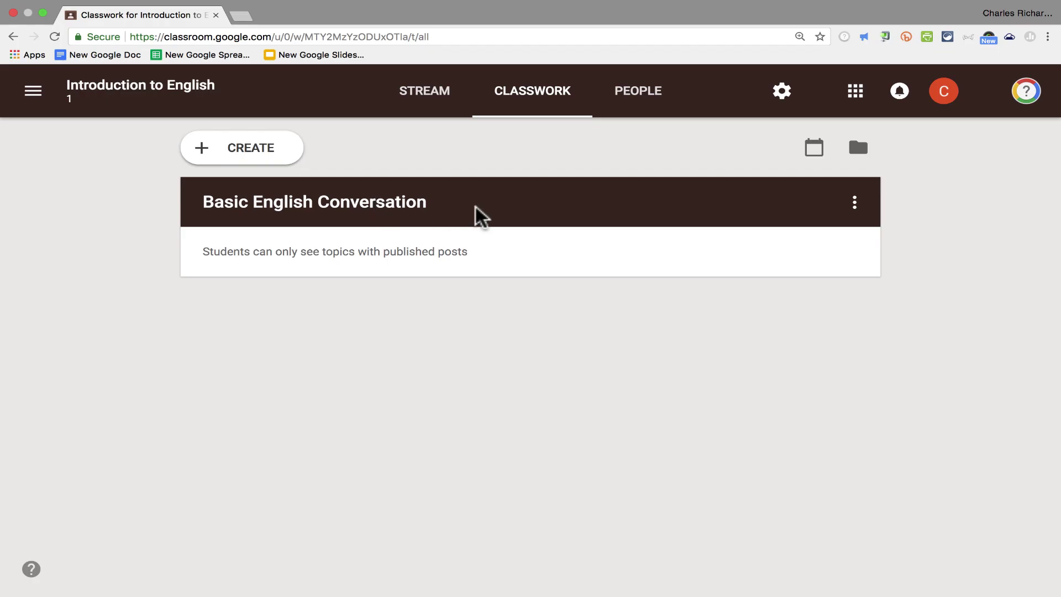
Add the topics 'English Family Vocabulary' and 'English Food Vocabulary'.
left_click(243, 156)
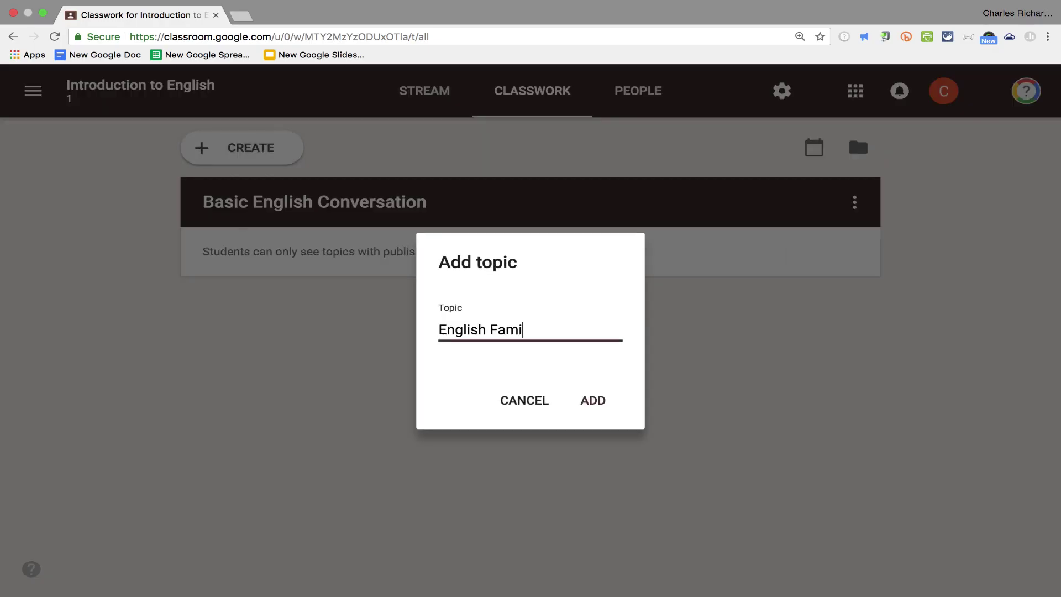
type("Vocabulary")
left_click(593, 401)
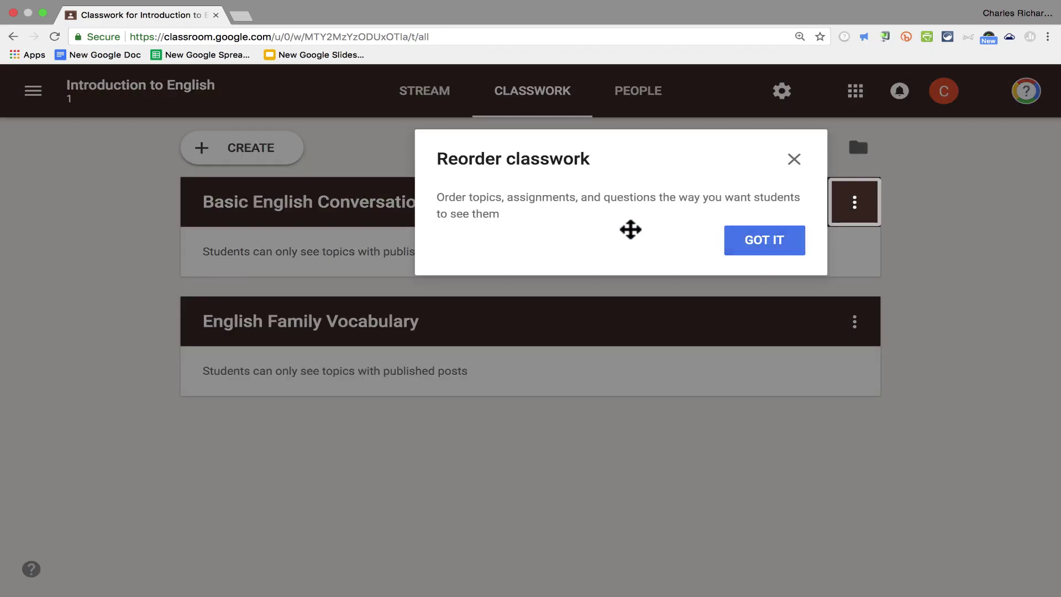
left_click(738, 246)
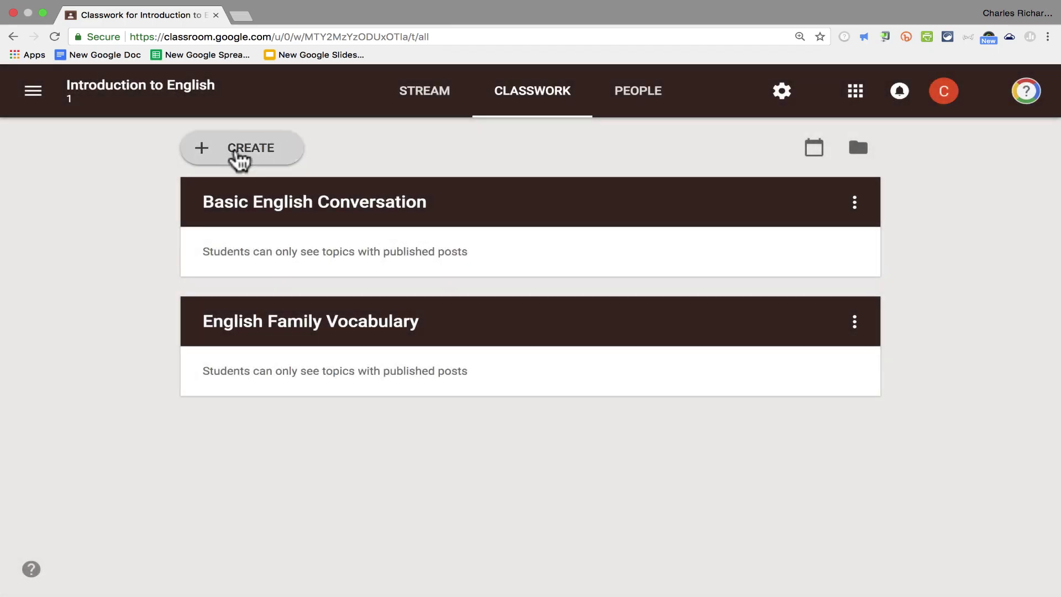
left_click(238, 155)
left_click(292, 316)
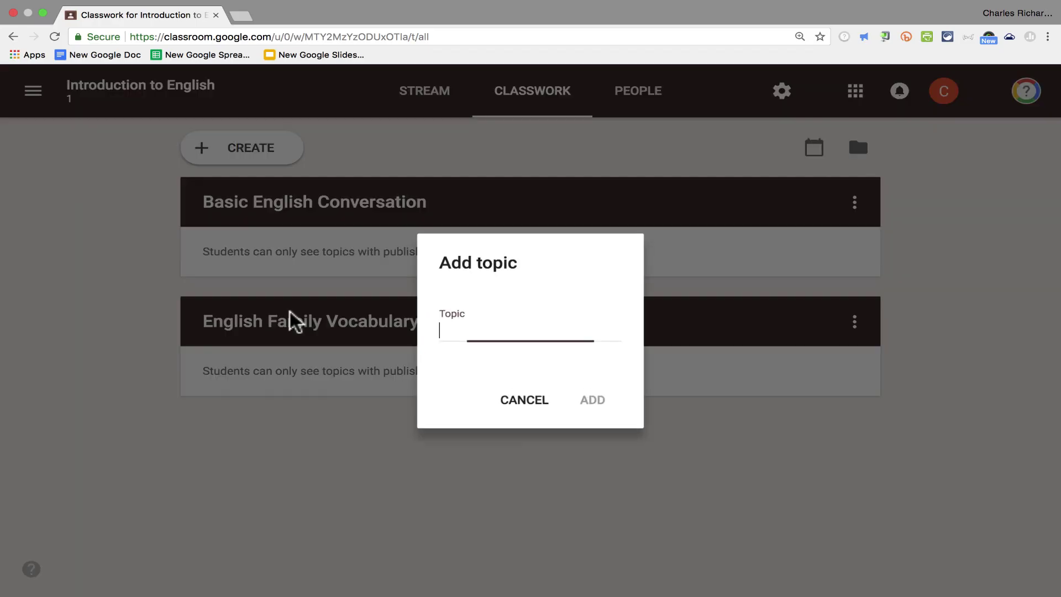
type("English Food Vocabulary")
left_click(592, 399)
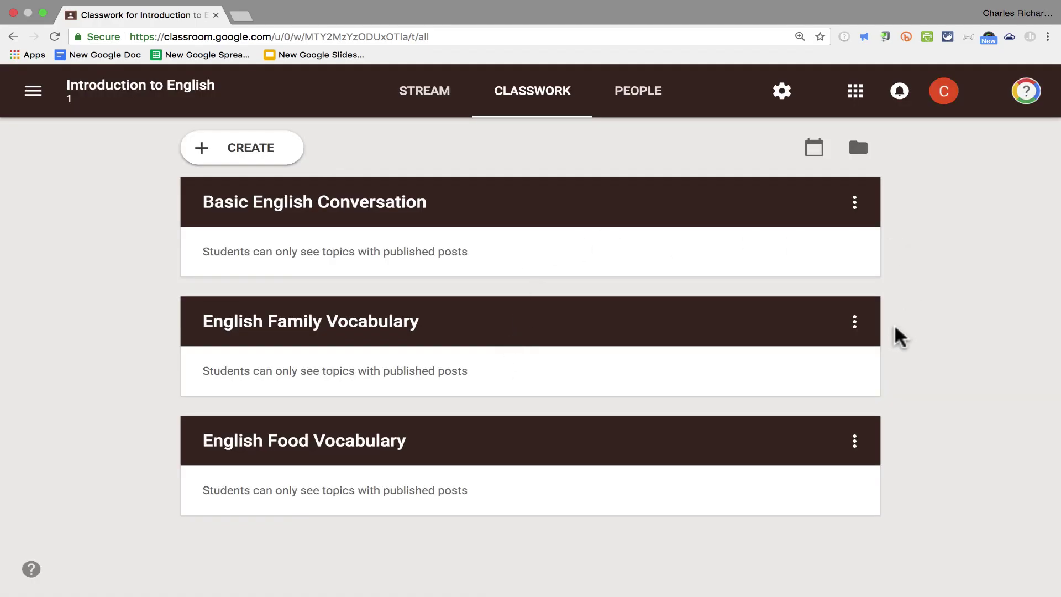
Move English Food Vocabulary up above English Family Vocabulary.
left_click(855, 446)
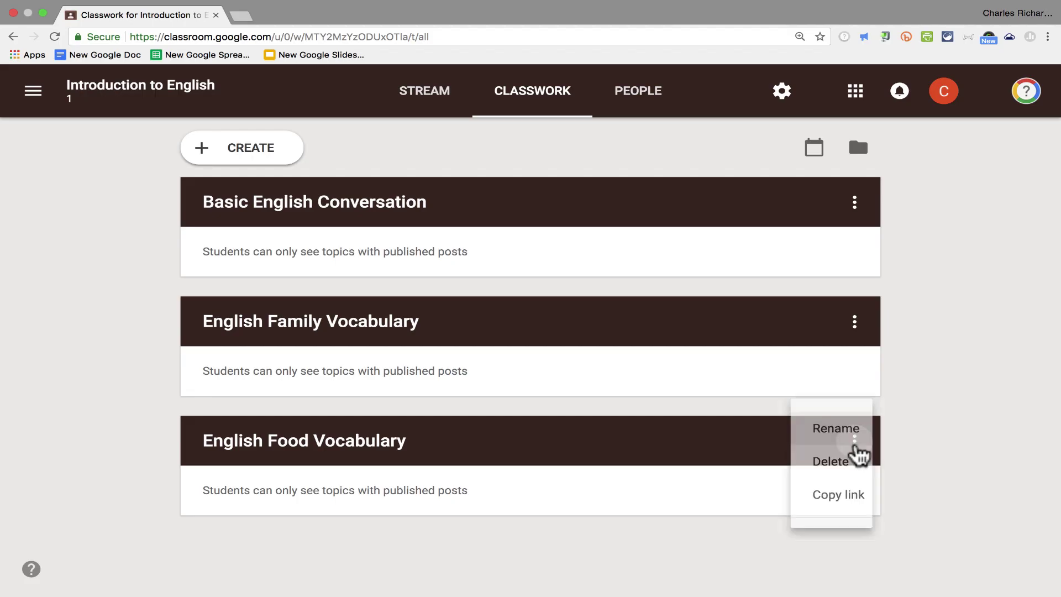
left_click(832, 525)
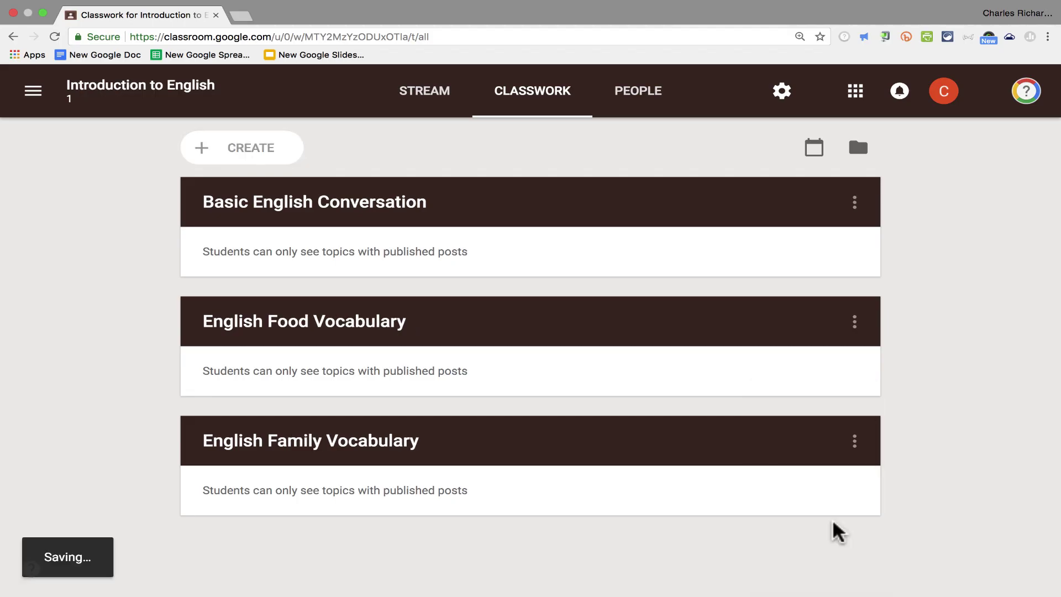
left_click(855, 322)
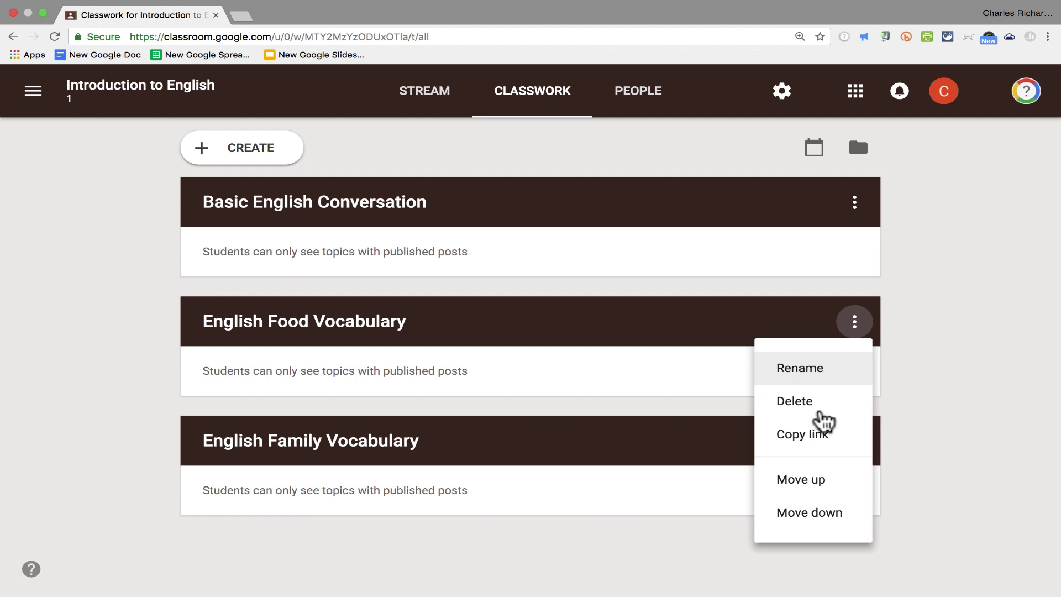
left_click(708, 388)
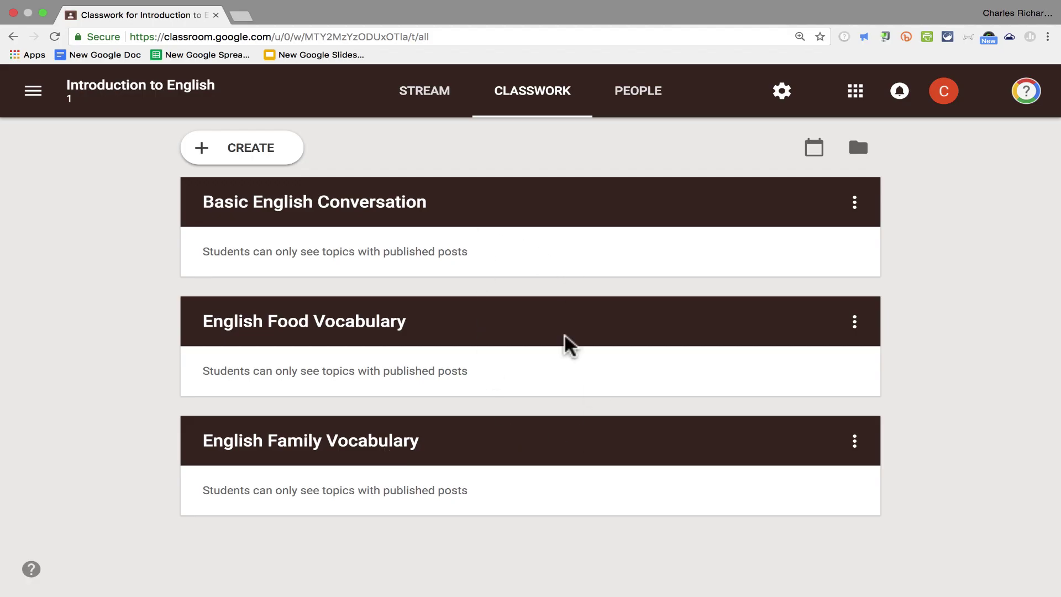
Start a new assignment titled 'Conversation with Another Student', checking its class and student recipients.
left_click(260, 153)
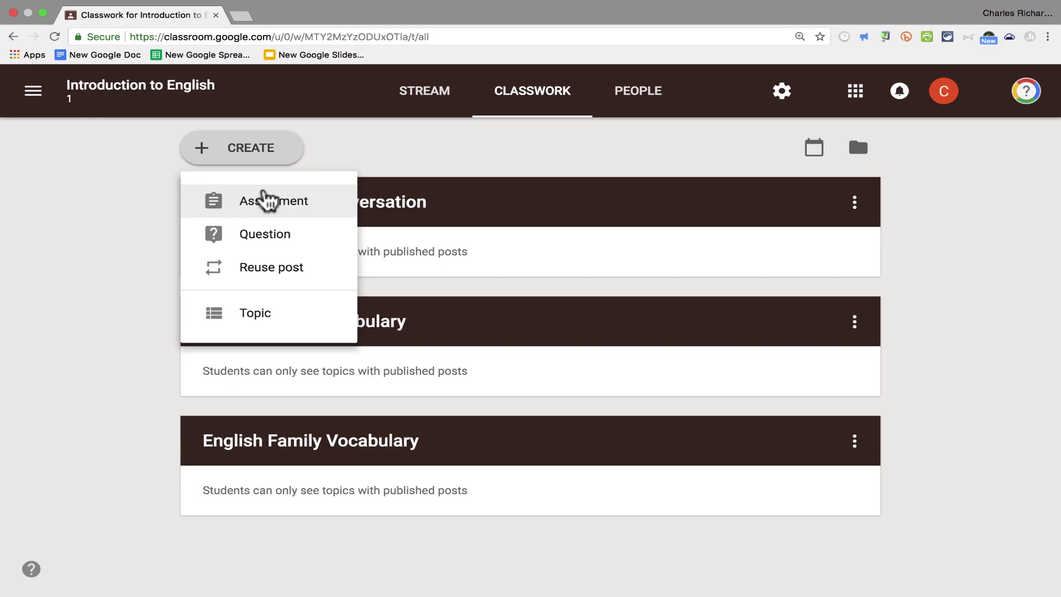
left_click(266, 200)
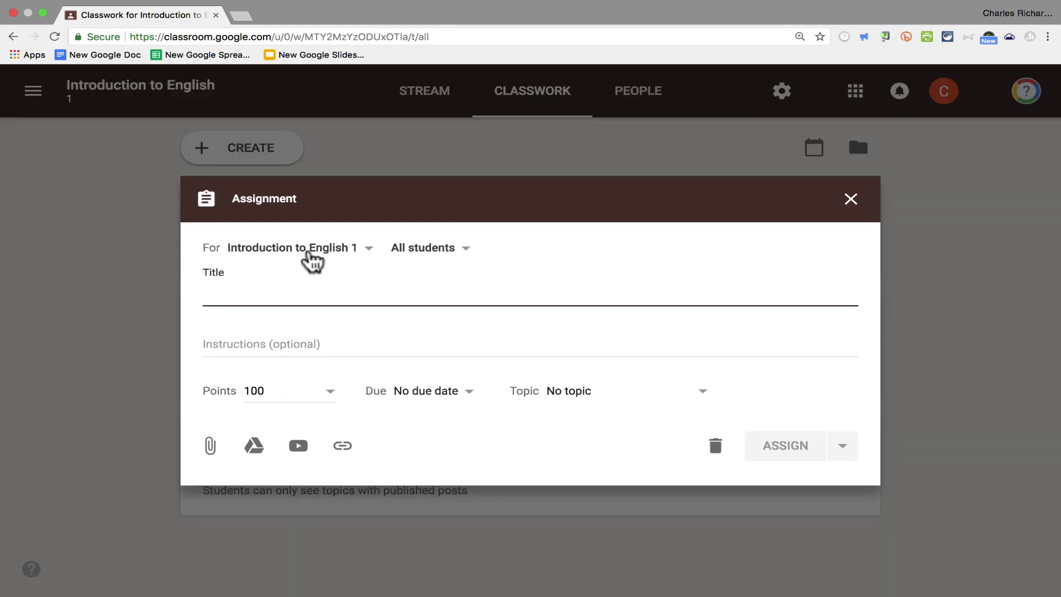
left_click(331, 249)
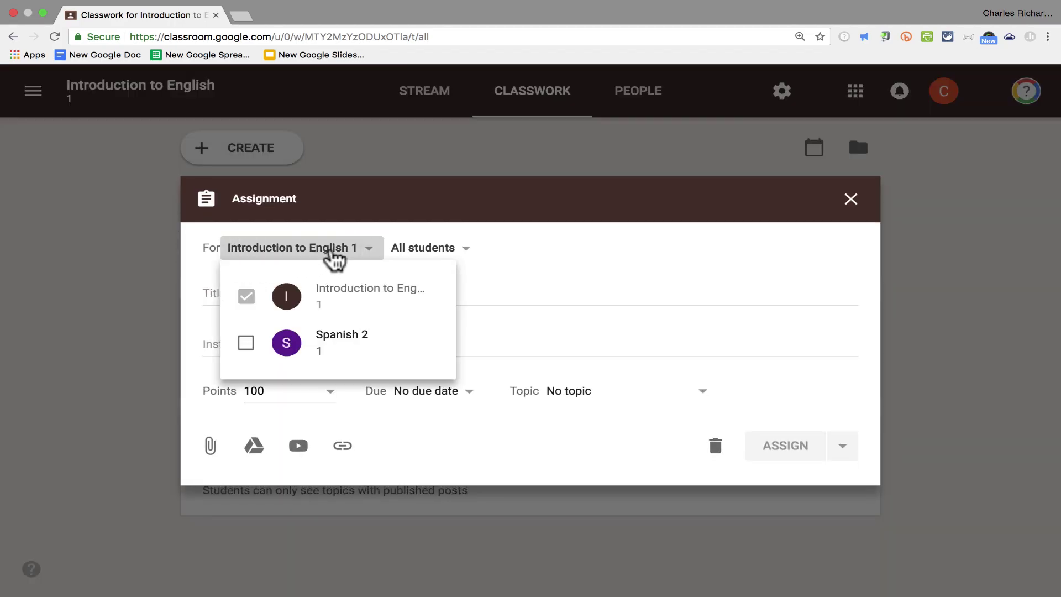
left_click(331, 256)
left_click(457, 251)
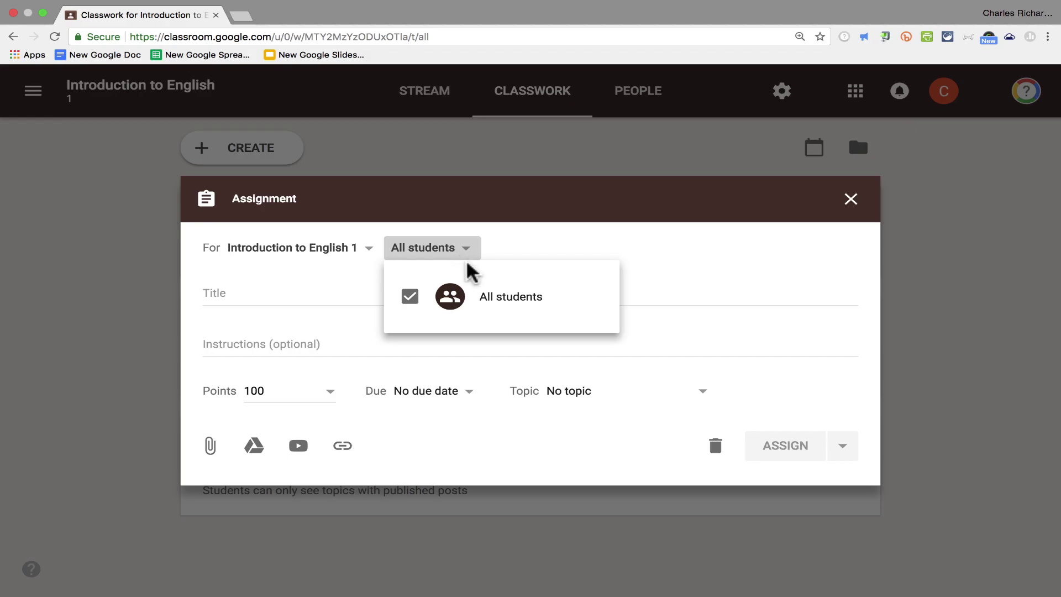
left_click(301, 286)
left_click(260, 299)
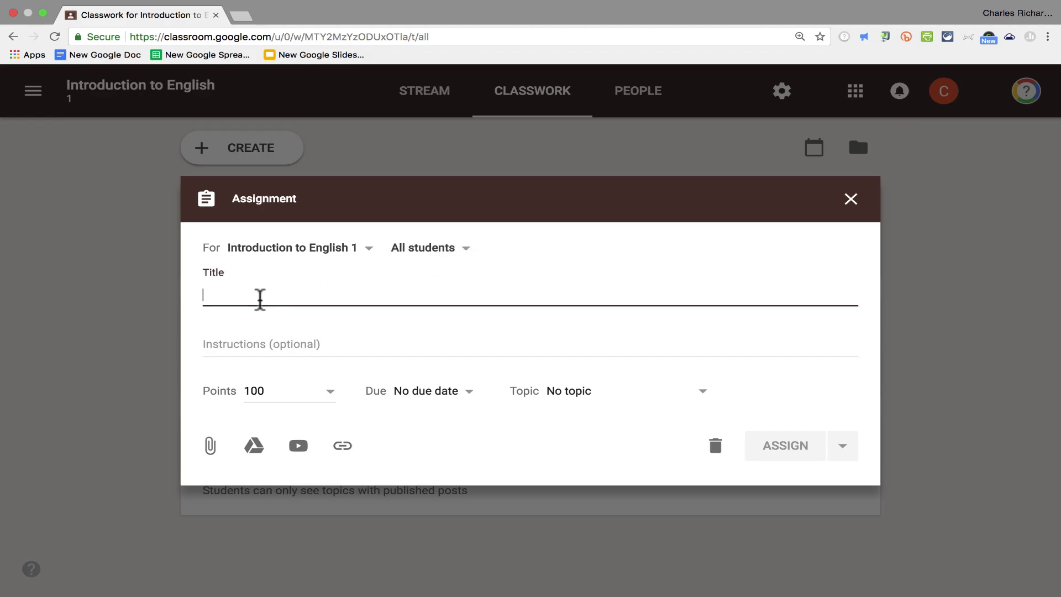
type("Conversati")
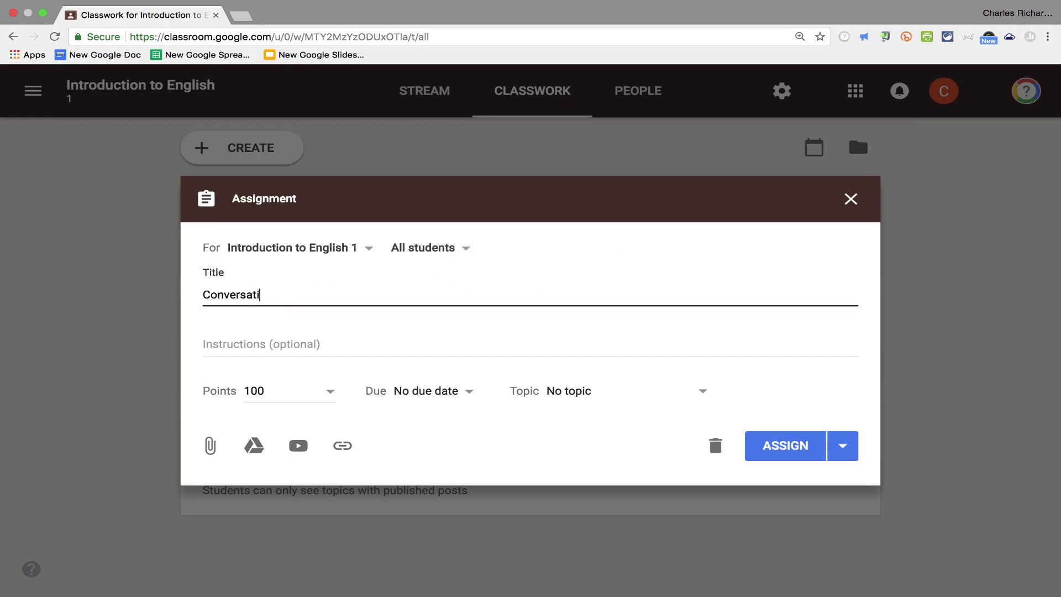
type("on with Another Student")
Paste in the assignment instructions and change the points value to 50.
left_click(254, 347)
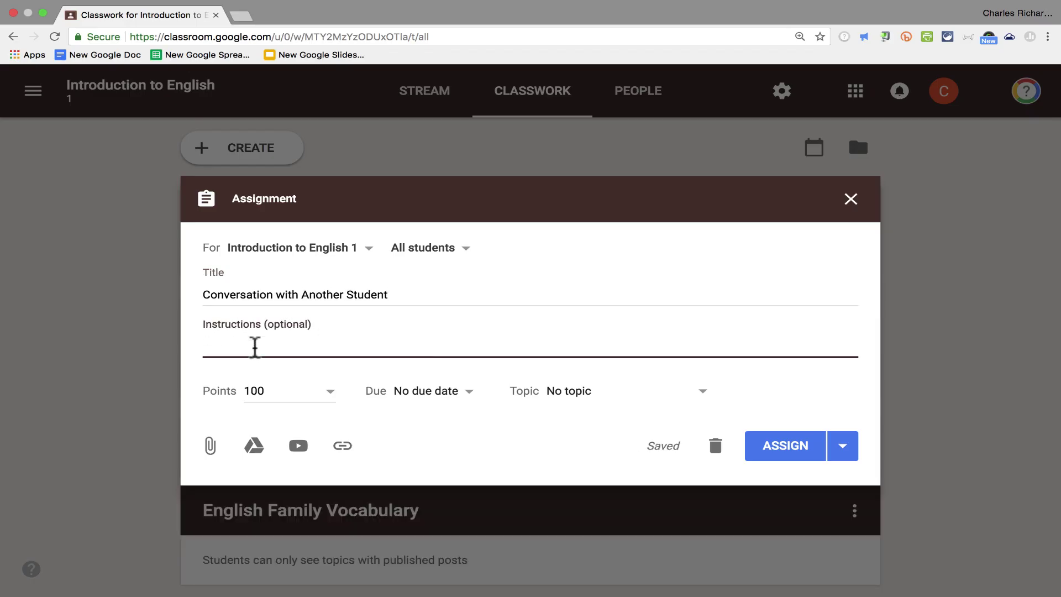
type("Have a 10-minute conversation, in English only, with your neighbor")
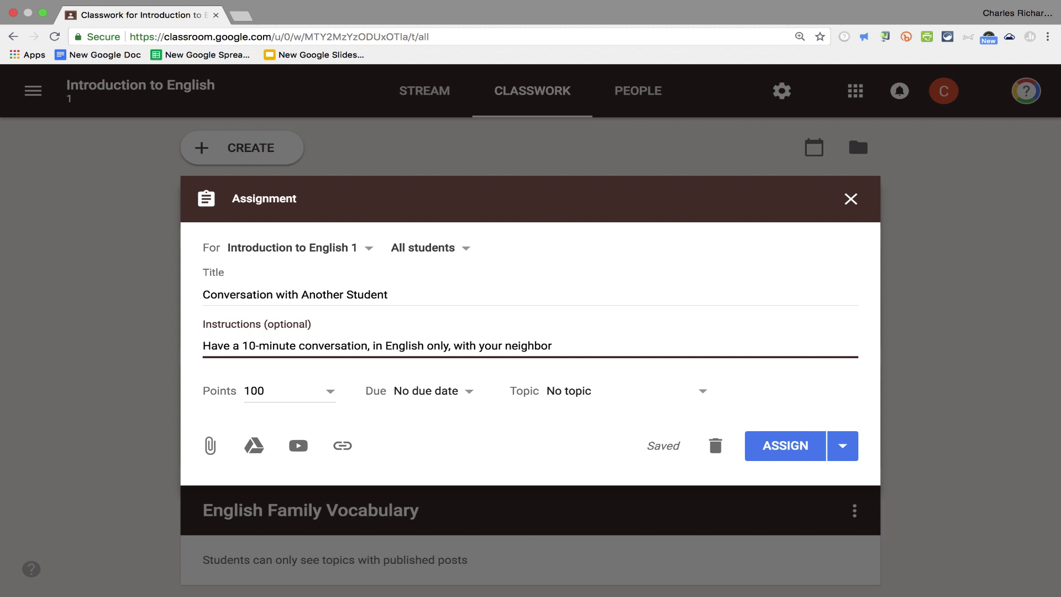
type(".")
left_click(330, 391)
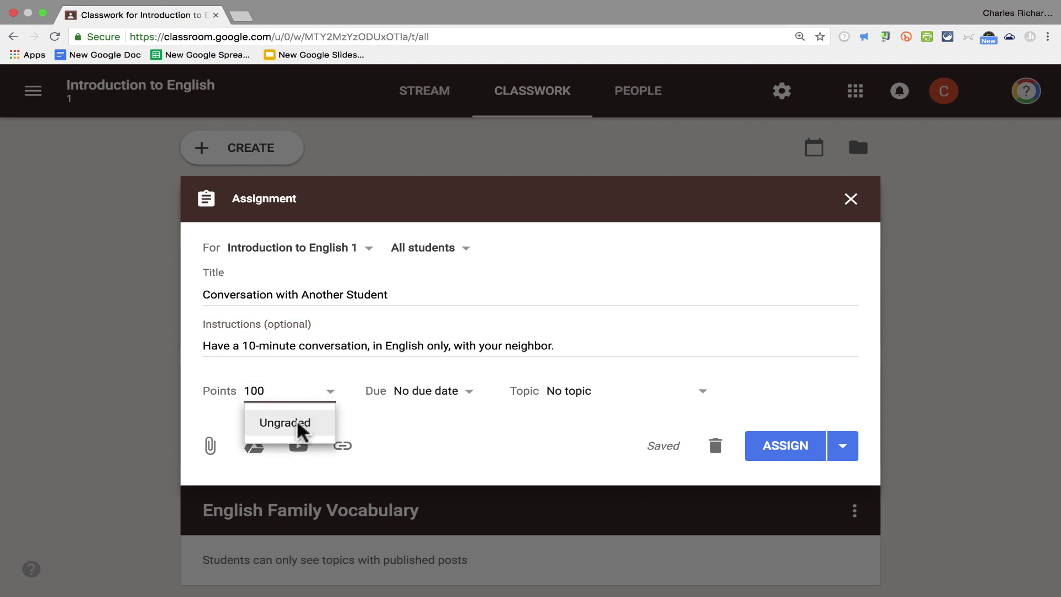
double_click(245, 391)
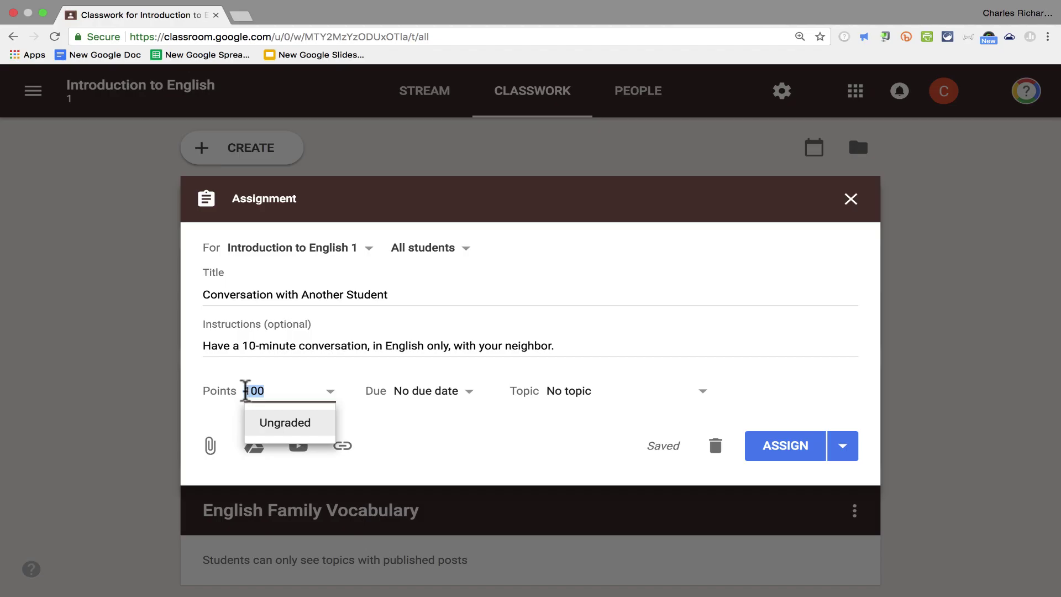
type("50")
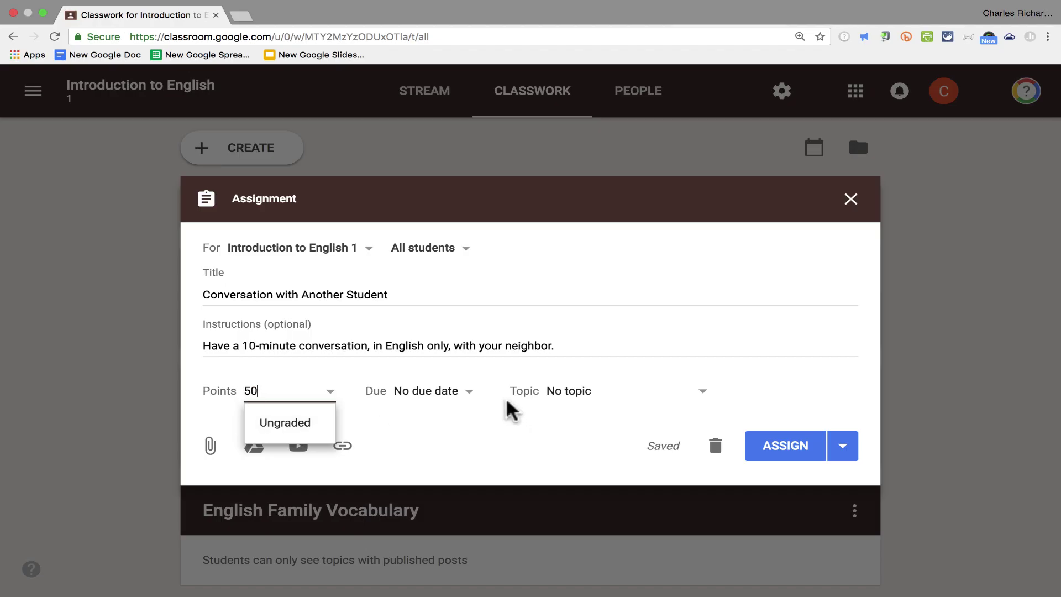
Set the assignment due date to Sep 14 at 11:59 PM.
left_click(465, 393)
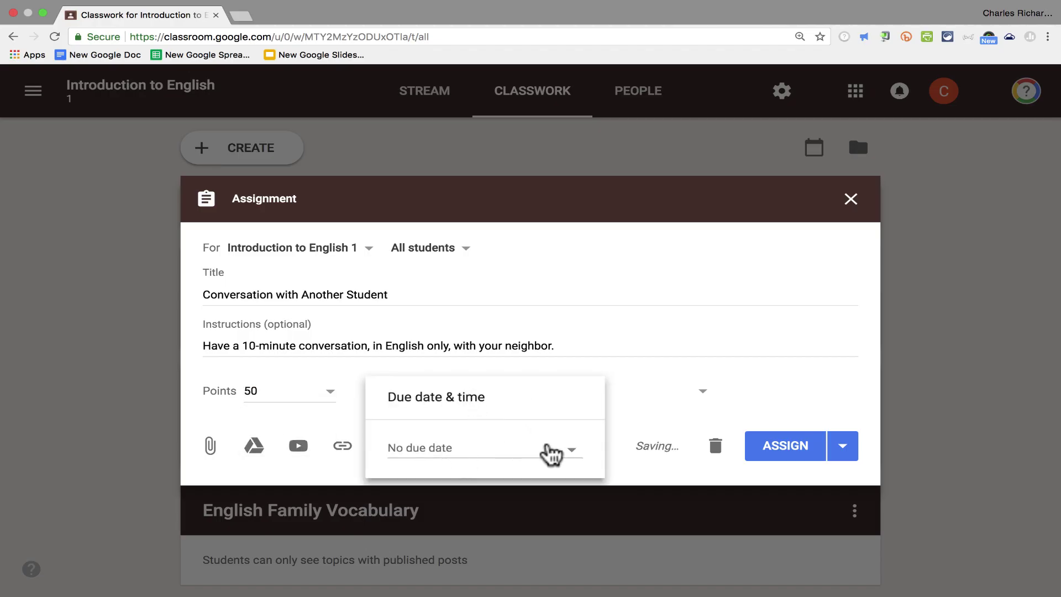
left_click(569, 449)
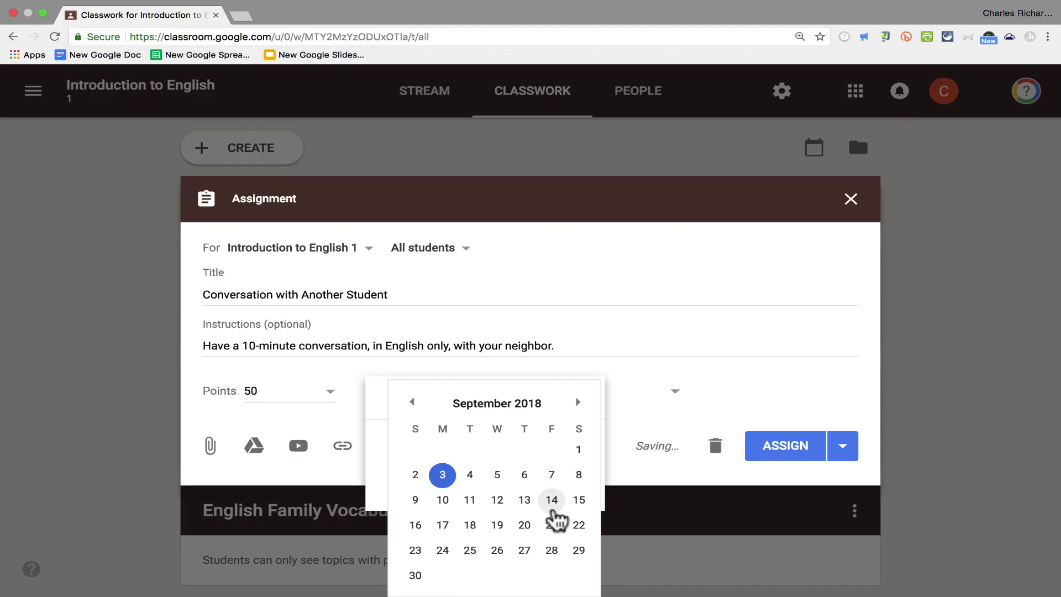
left_click(552, 500)
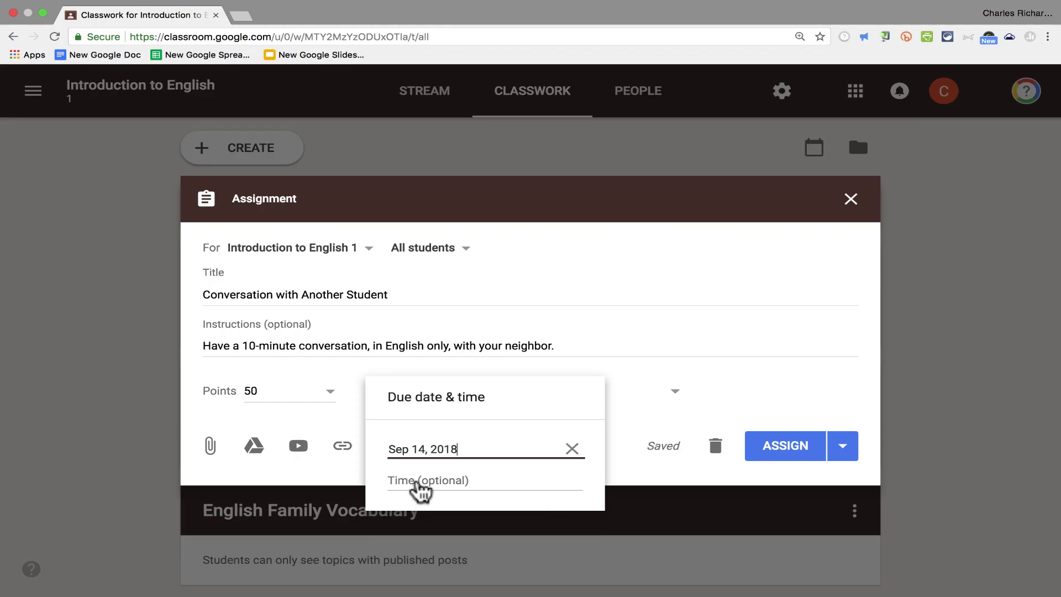
left_click(419, 482)
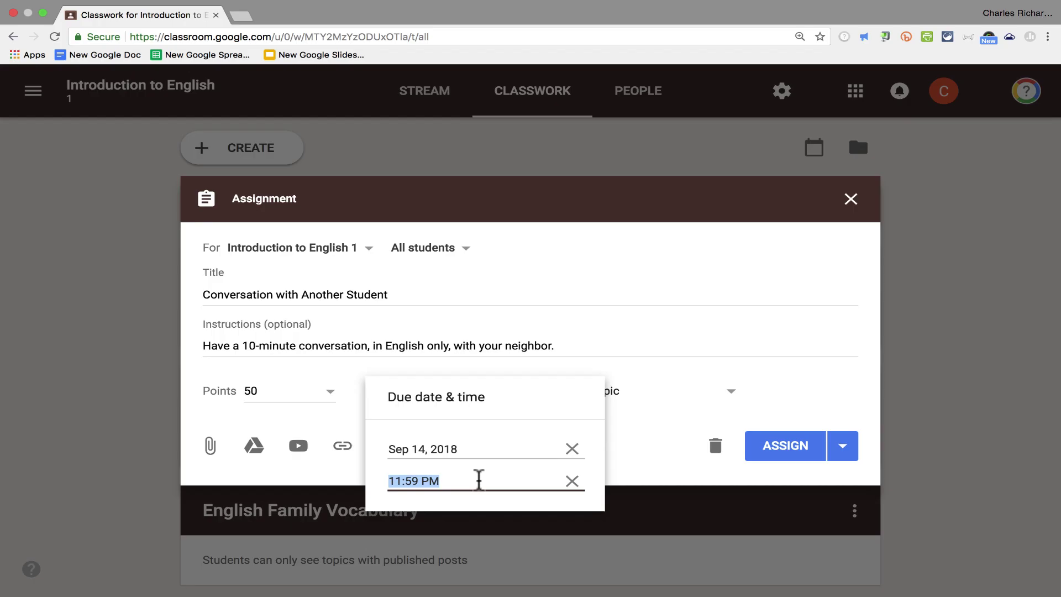
left_click(641, 344)
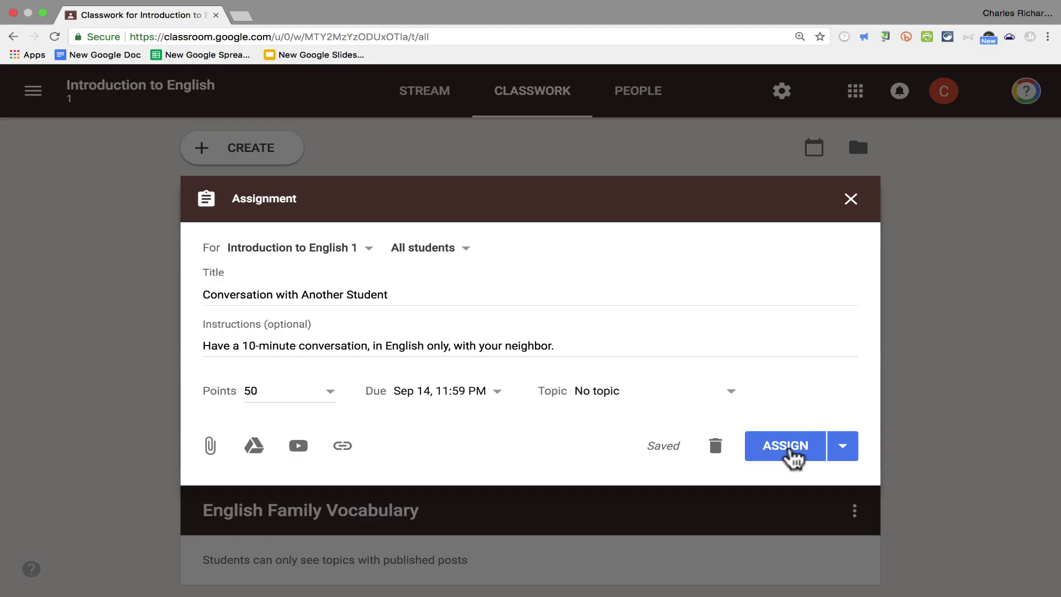
Assign the assignment, then edit it to file it under the Basic English Conversation topic.
left_click(792, 455)
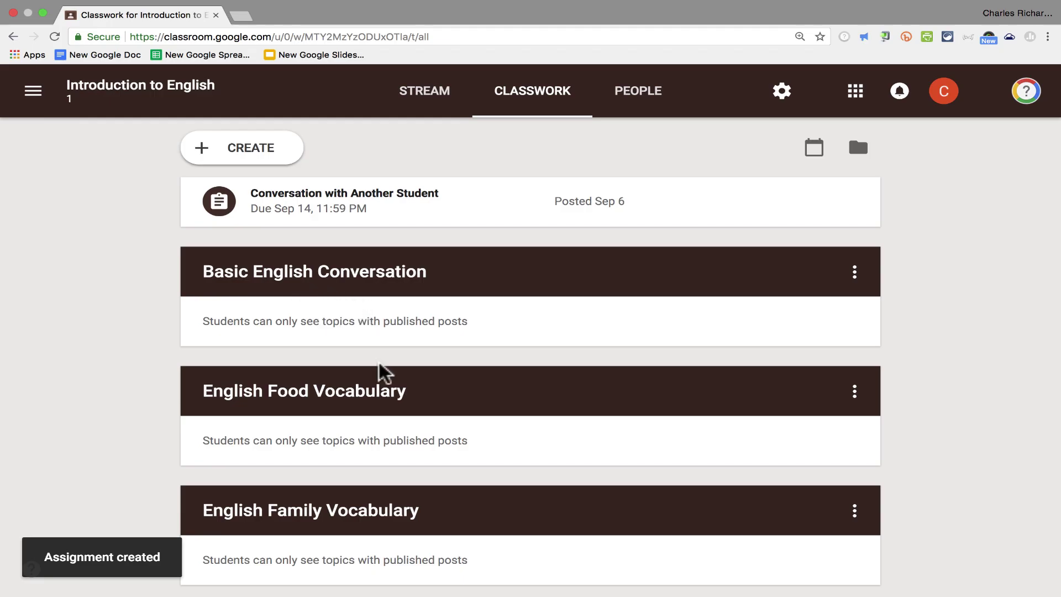
mouse_move(858, 207)
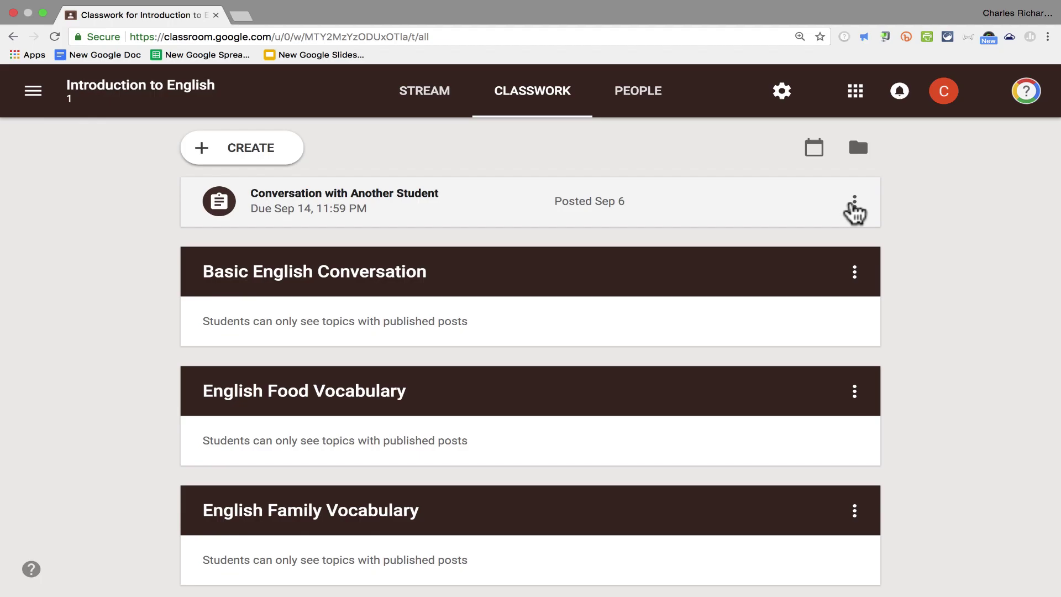
left_click(855, 203)
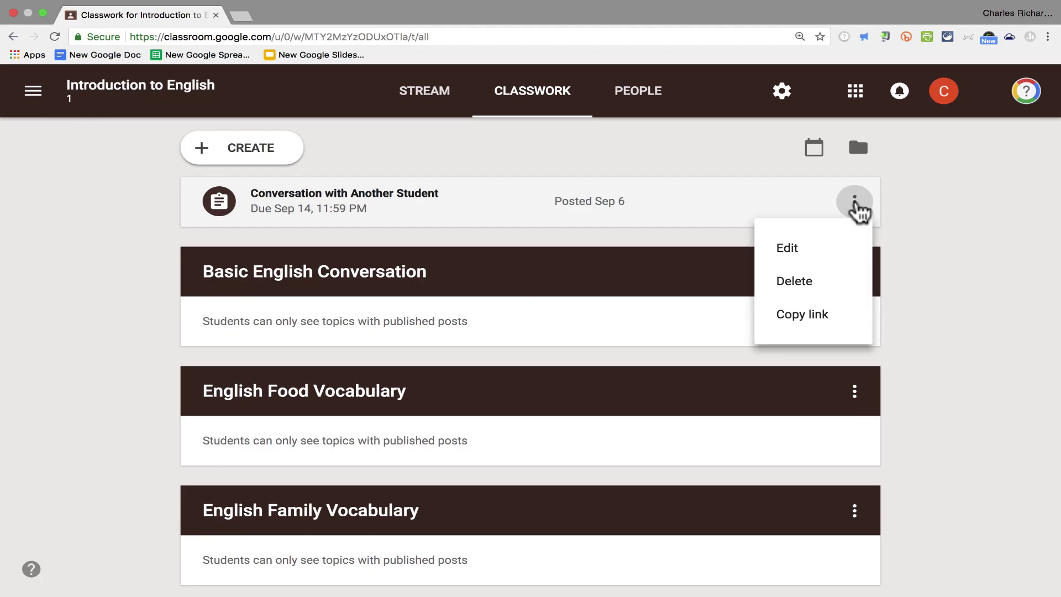
left_click(796, 247)
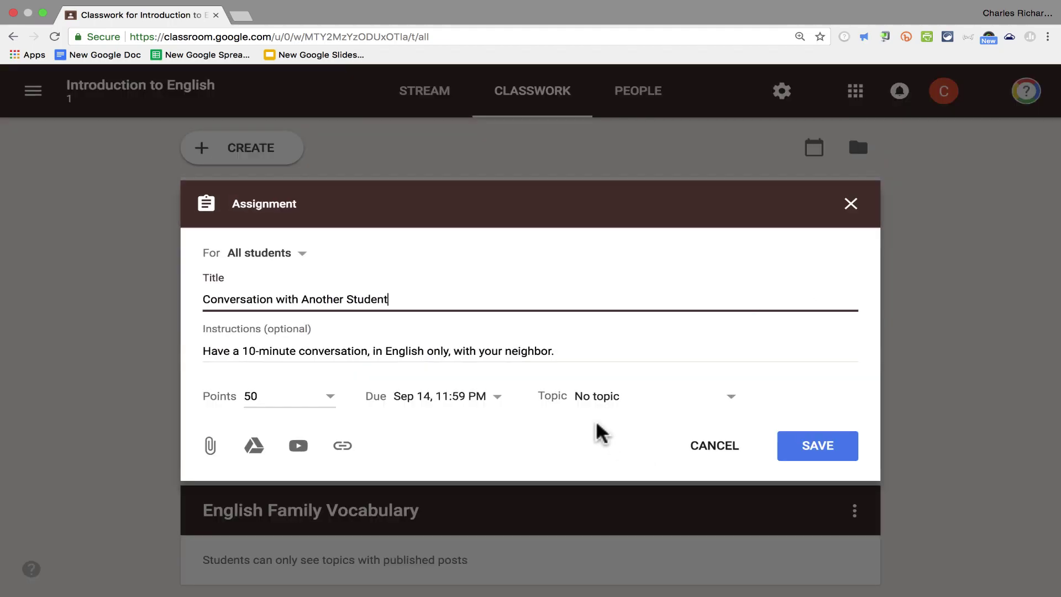
left_click(643, 406)
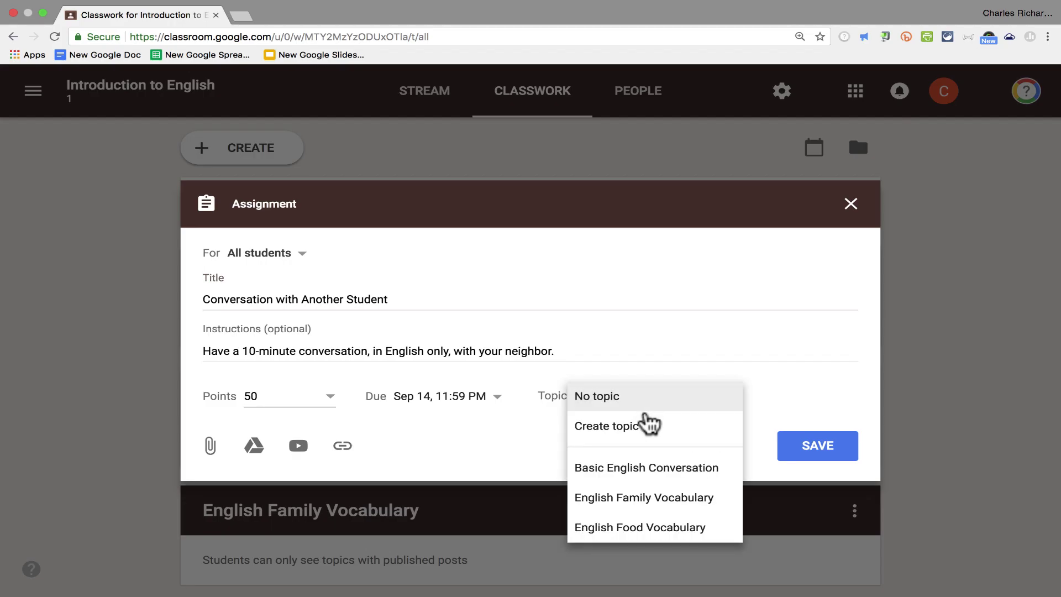
left_click(651, 473)
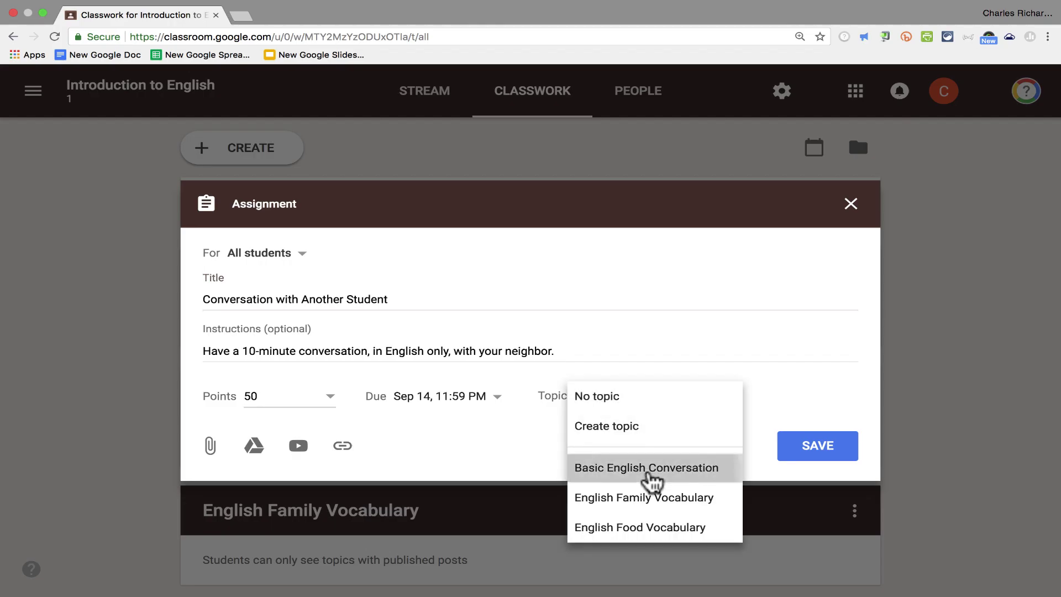
left_click(806, 451)
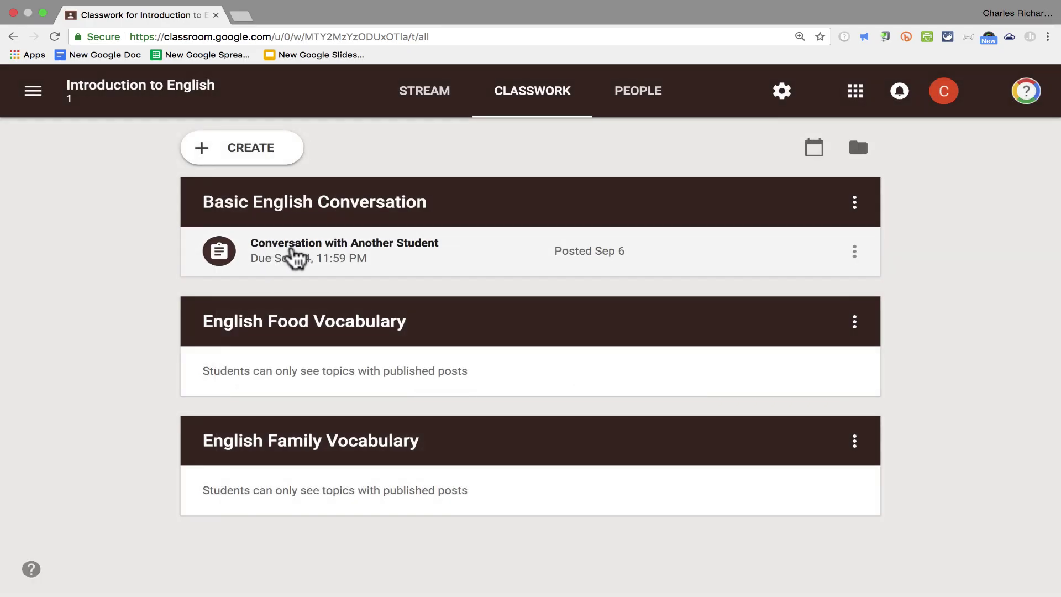
Start a new question 'Why is it important to improve our English skills?' with placeholder instructions.
left_click(256, 154)
left_click(262, 235)
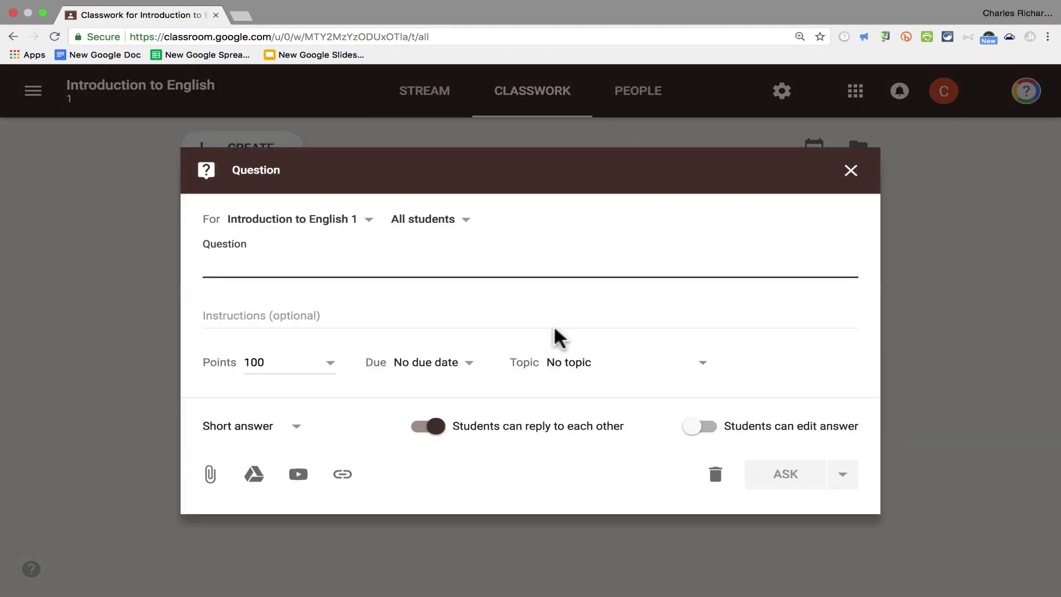
type("W")
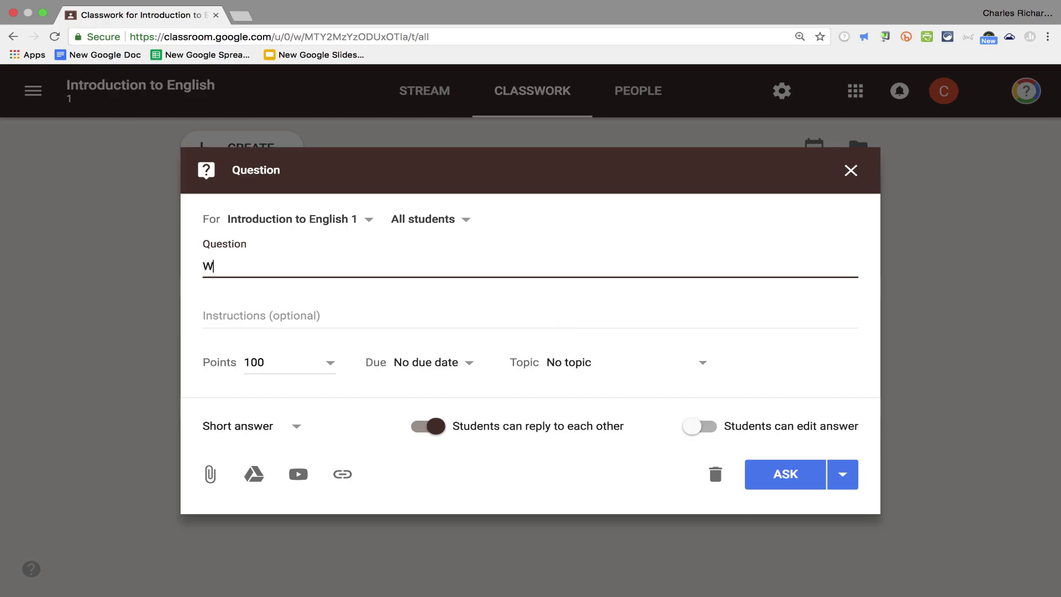
type("hy is it important to improve our English sk")
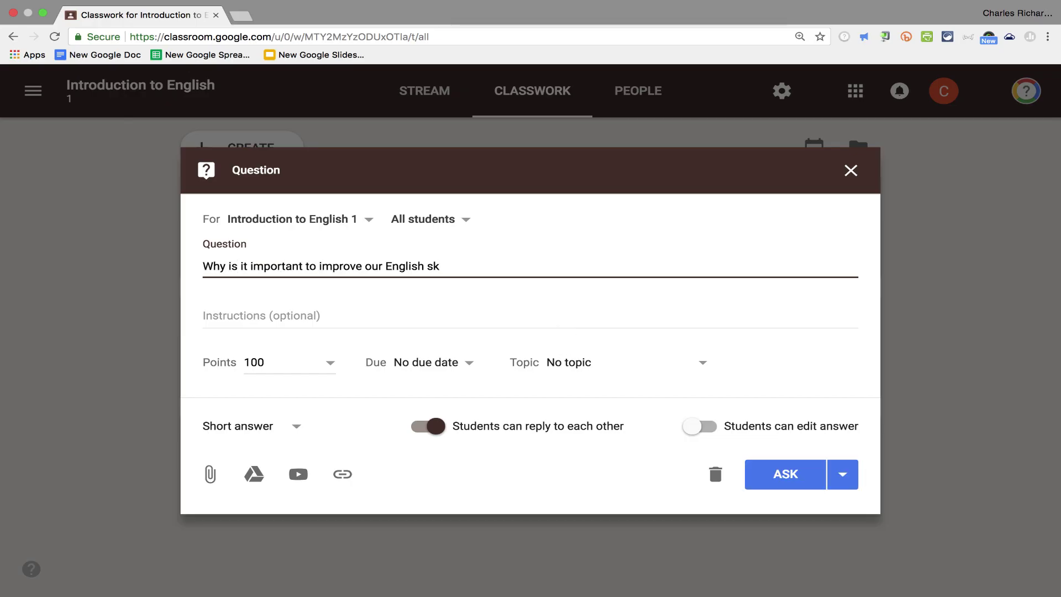
type("ills?")
key("Tab")
type("asfasdfasf")
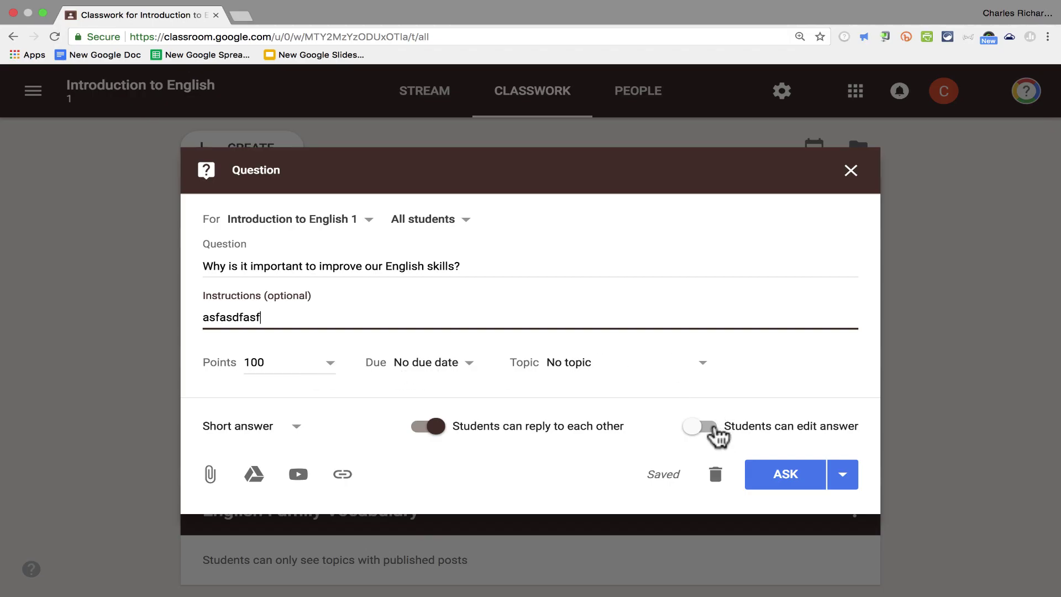
File it under Basic English Conversation as a short-answer question students can edit.
left_click(702, 367)
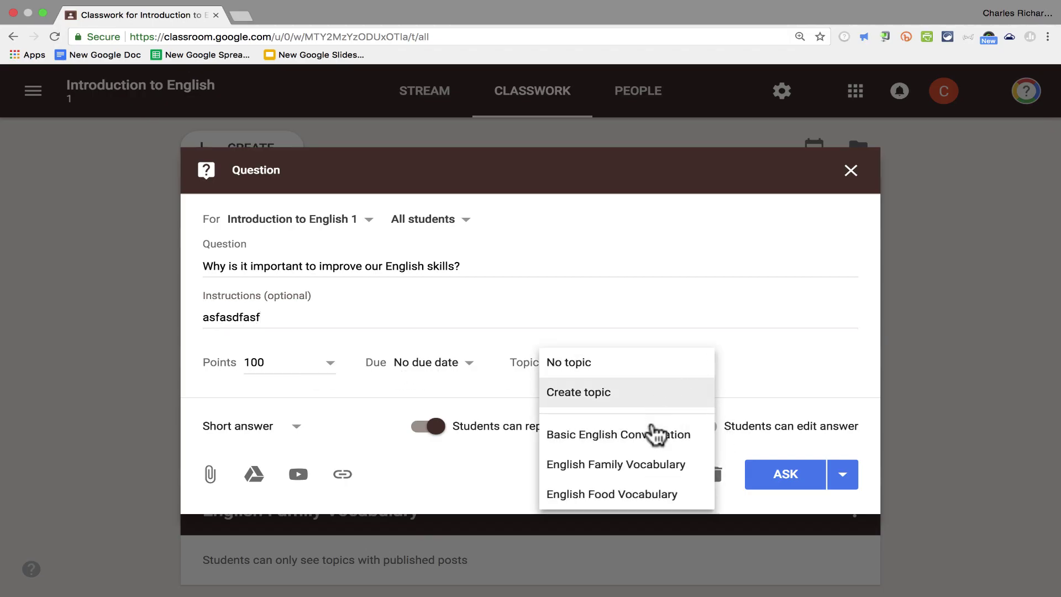
left_click(653, 436)
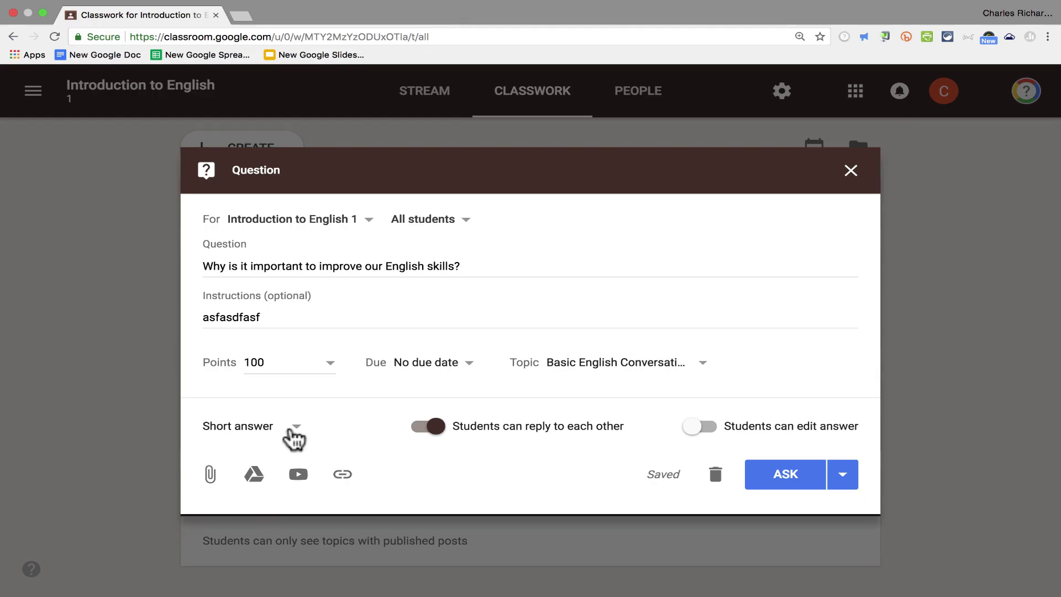
left_click(296, 437)
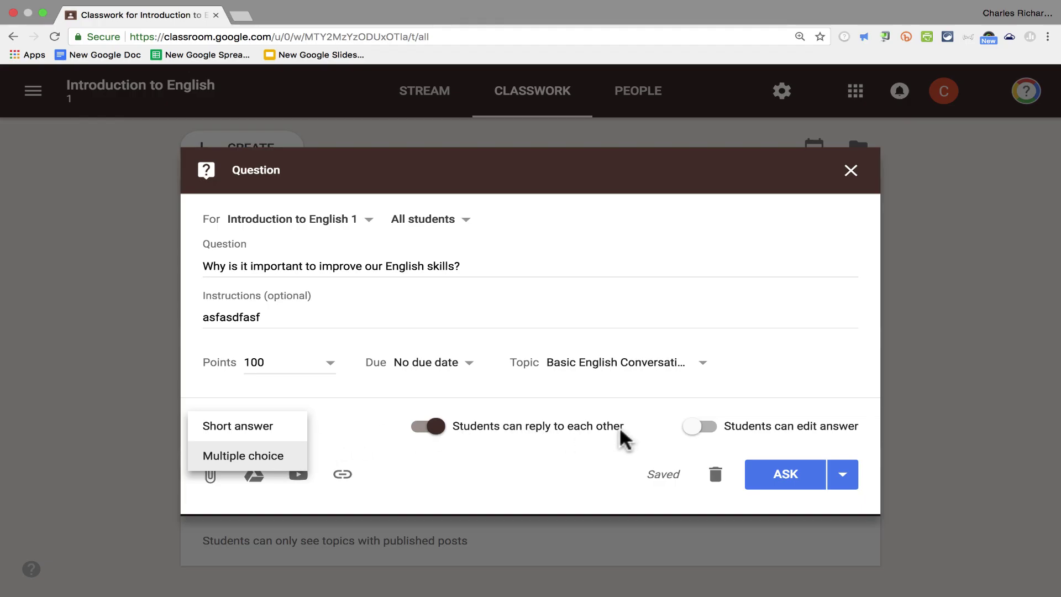
left_click(725, 440)
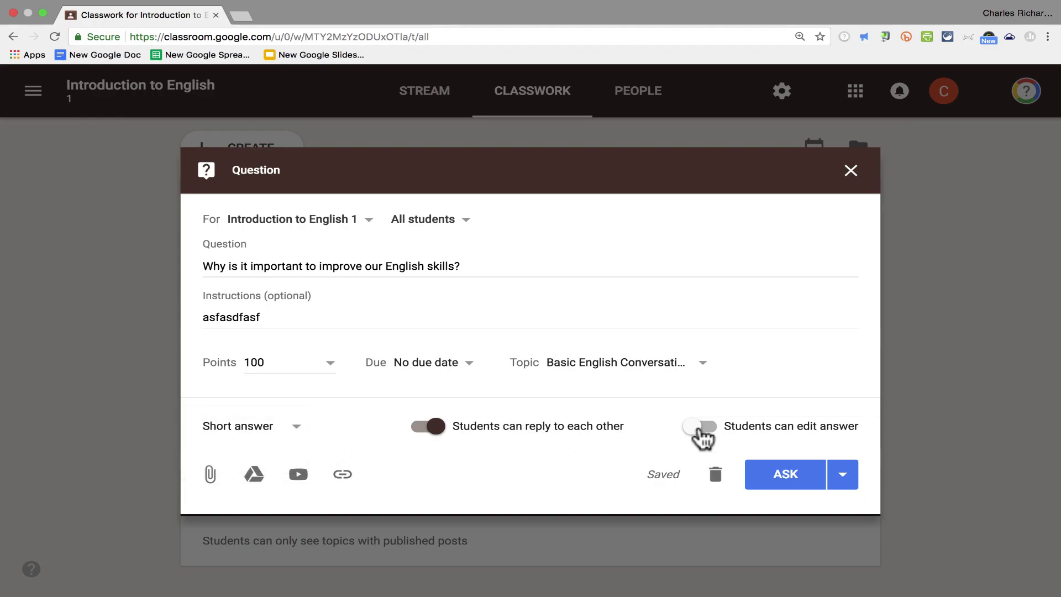
left_click(702, 439)
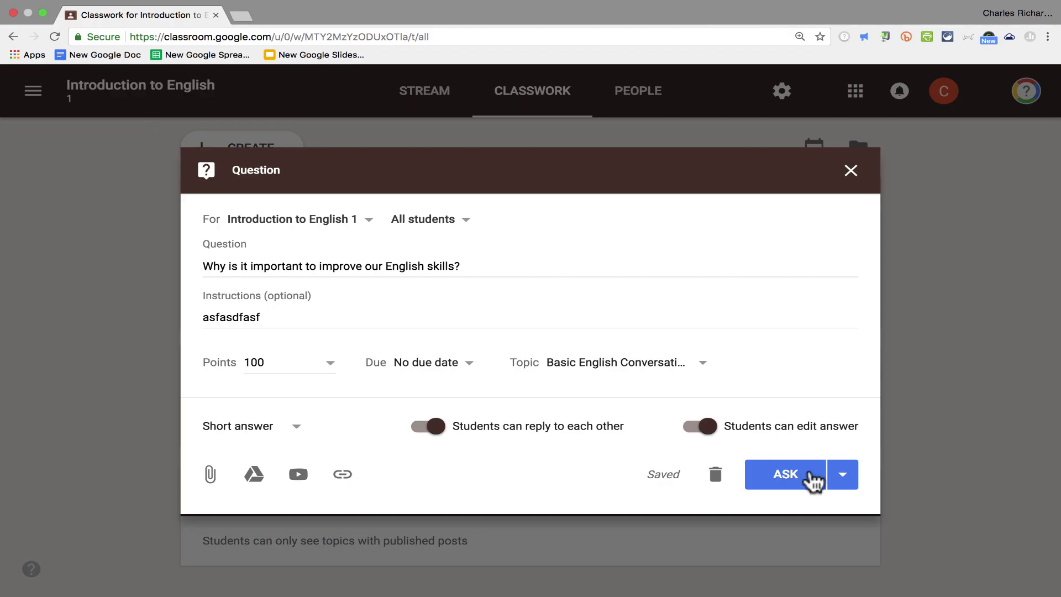
Cancel out of scheduling the question and post it to the class now.
left_click(842, 474)
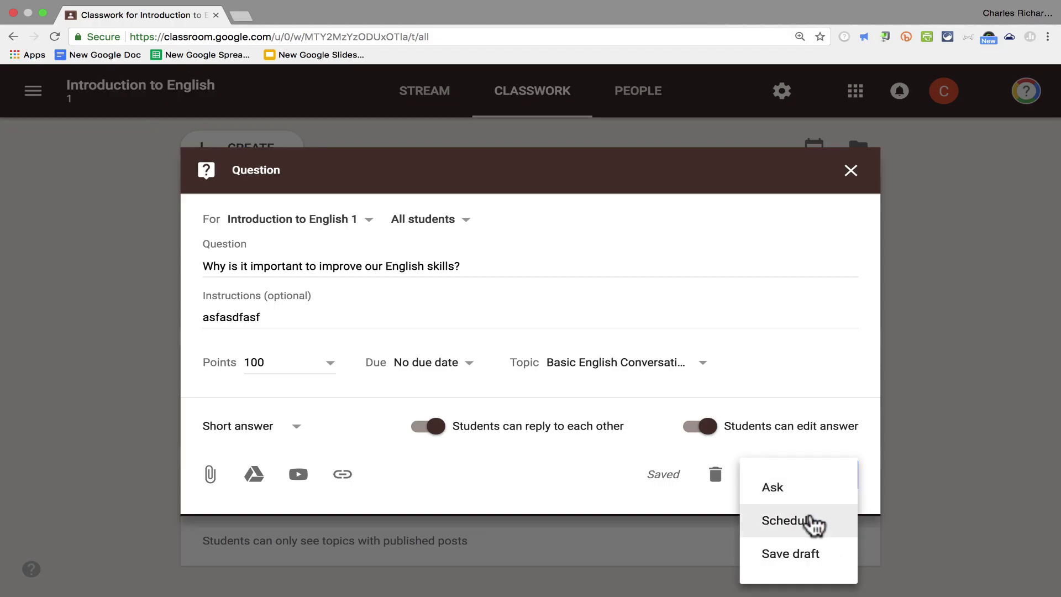
left_click(811, 522)
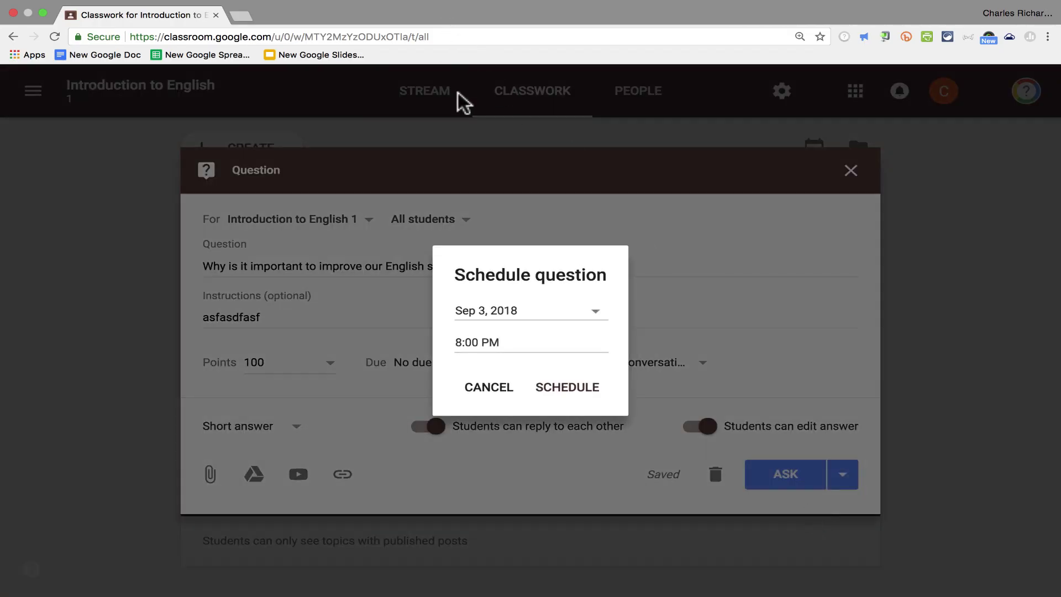
left_click(569, 393)
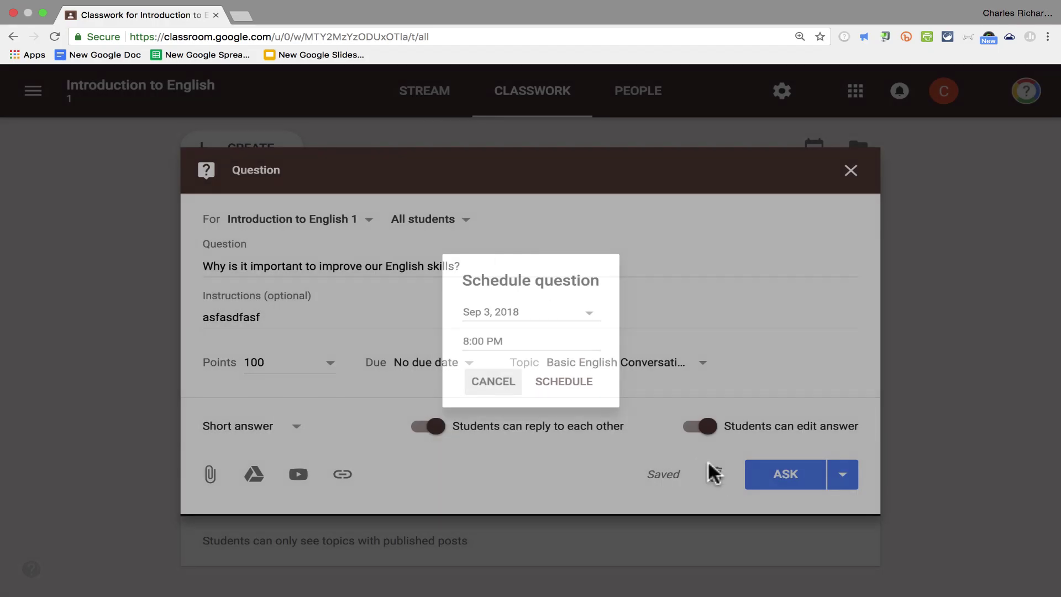
left_click(777, 473)
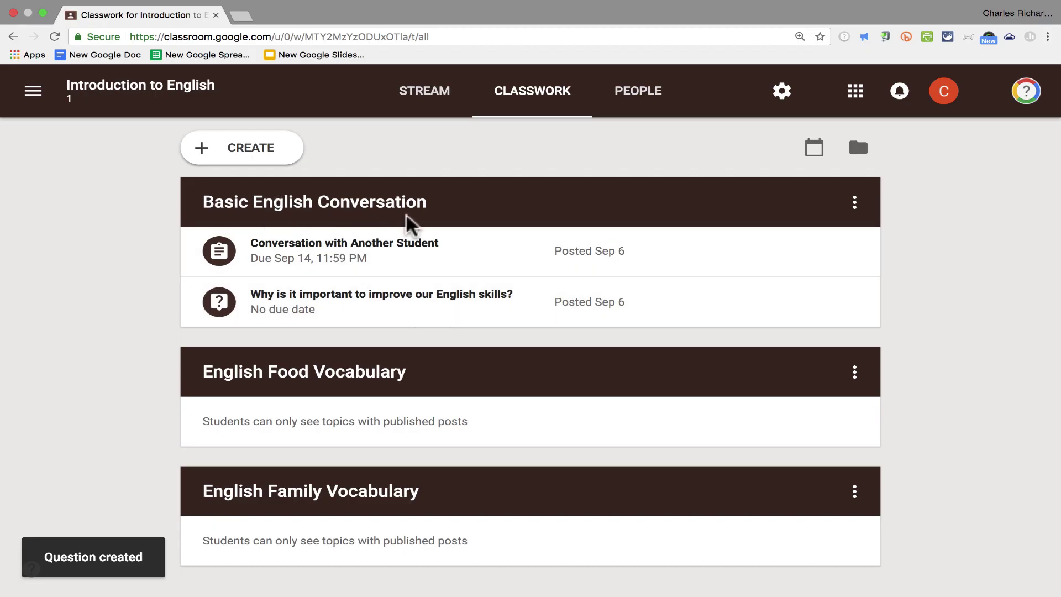
Review the Classwork list: view the assignment's details, then expand and collapse the question.
scroll(482, 210, "down", 1)
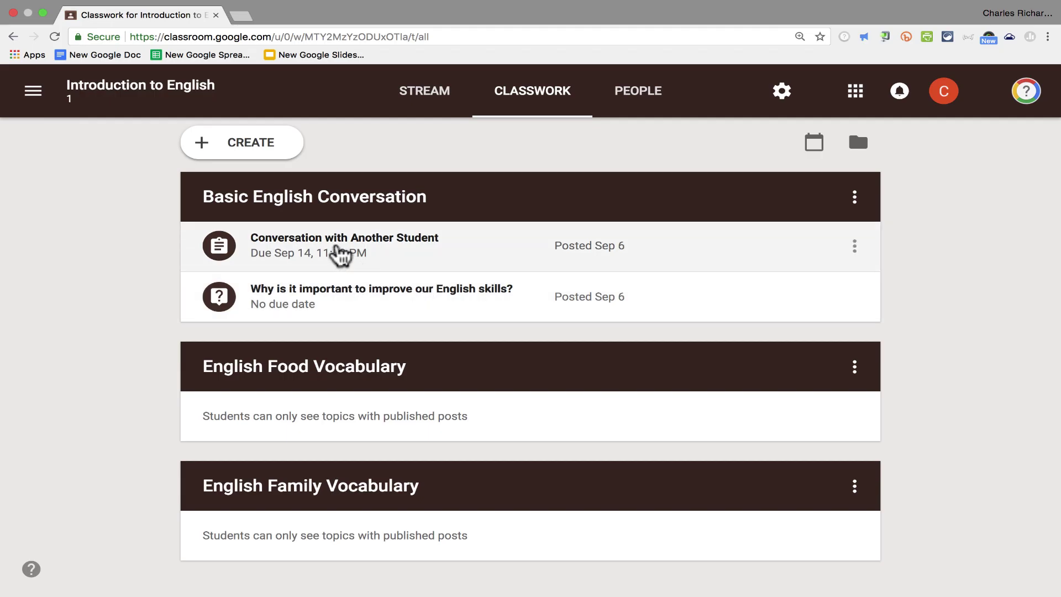
scroll(387, 304, "up", 1)
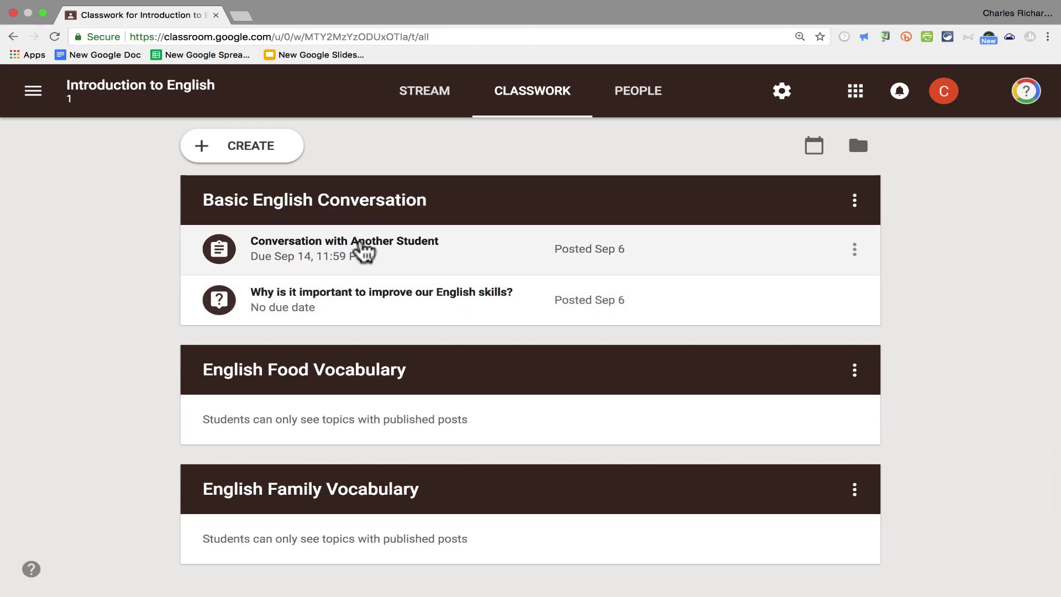
left_click(362, 251)
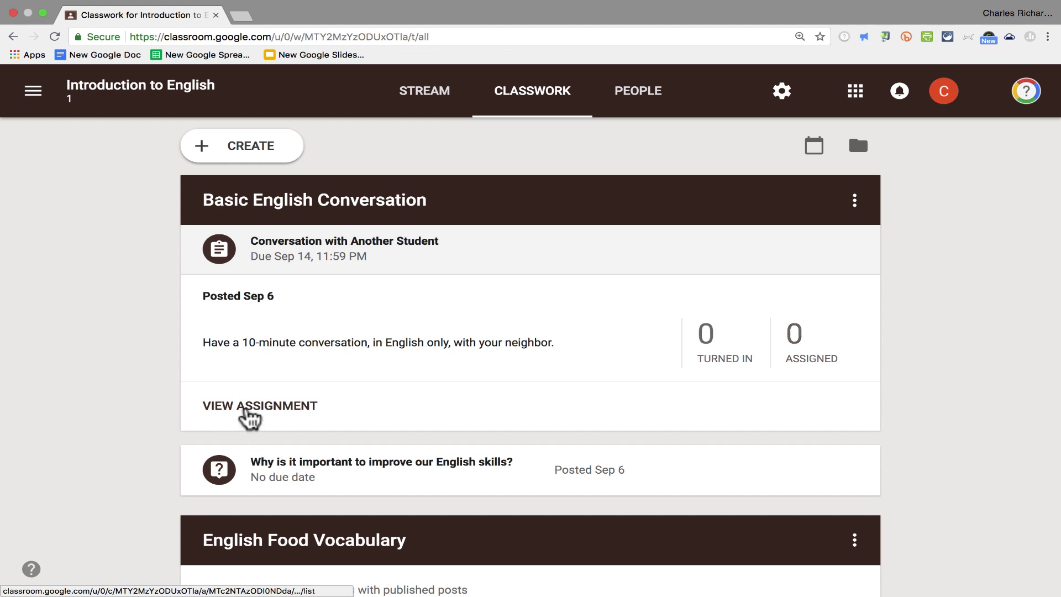
left_click(249, 417)
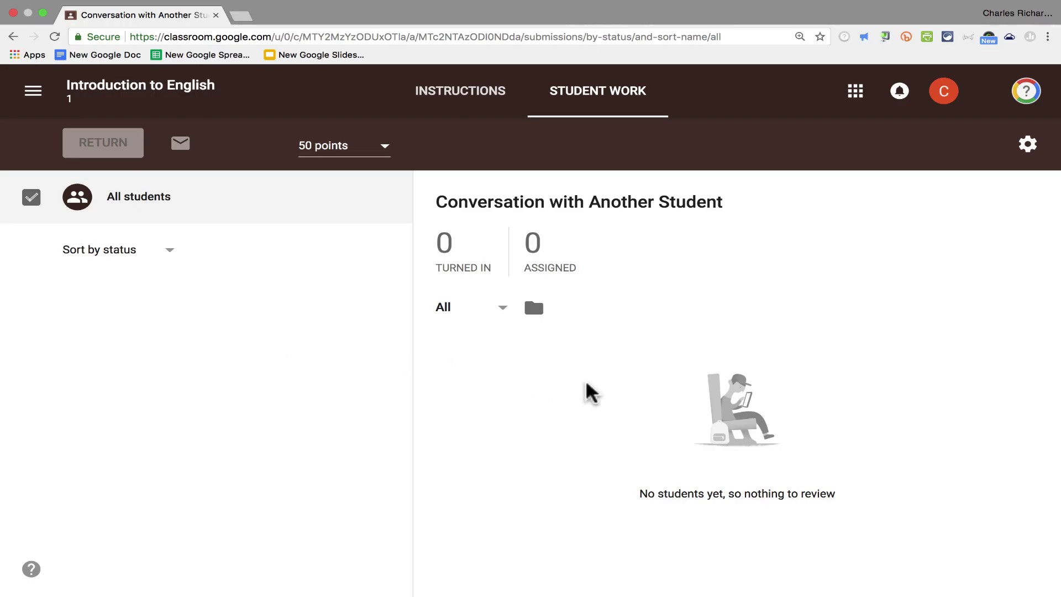
left_click(13, 37)
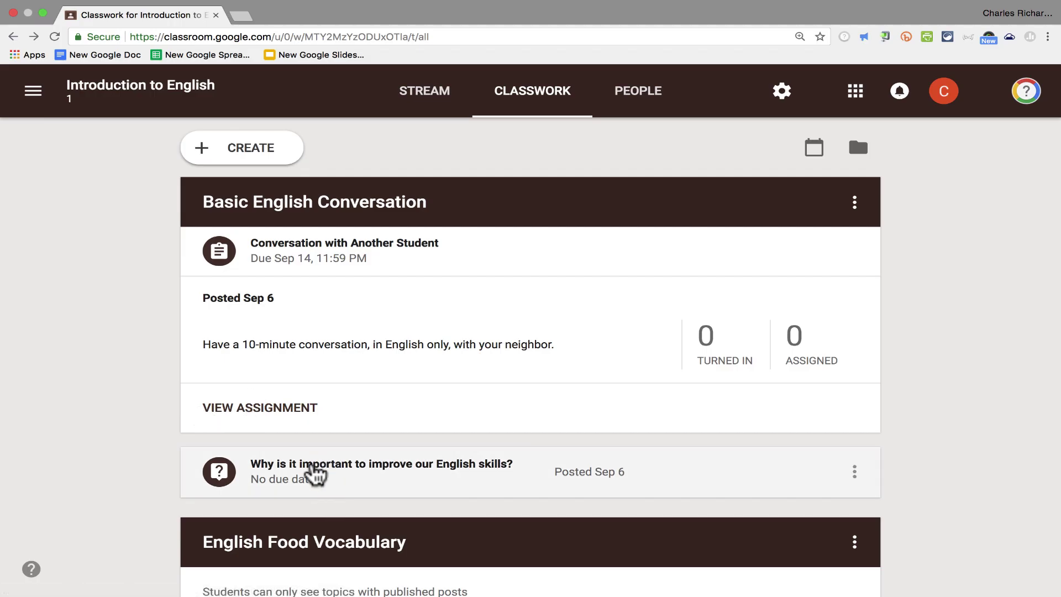
left_click(315, 473)
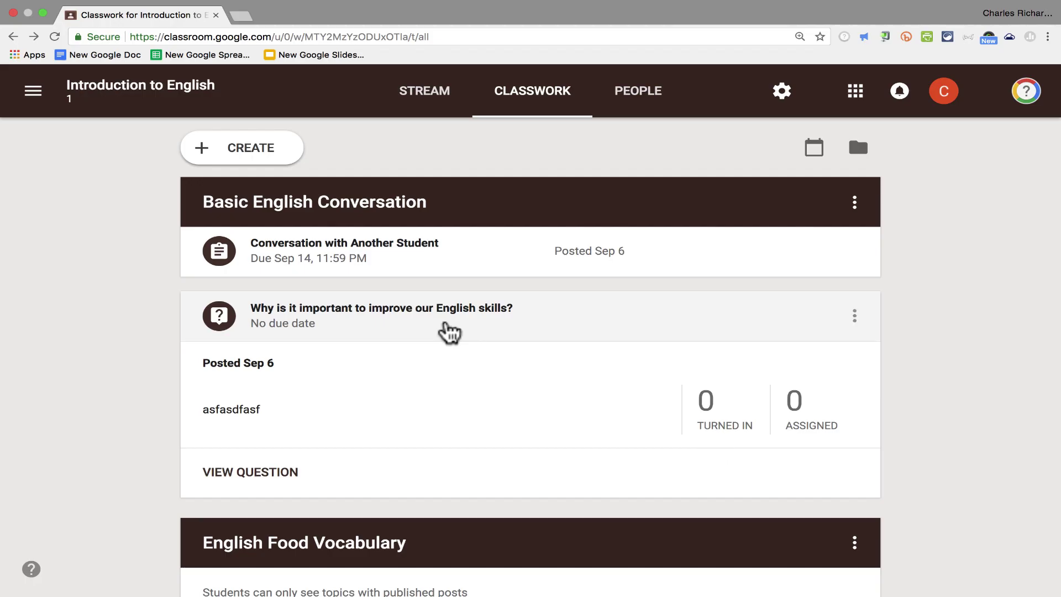
left_click(448, 331)
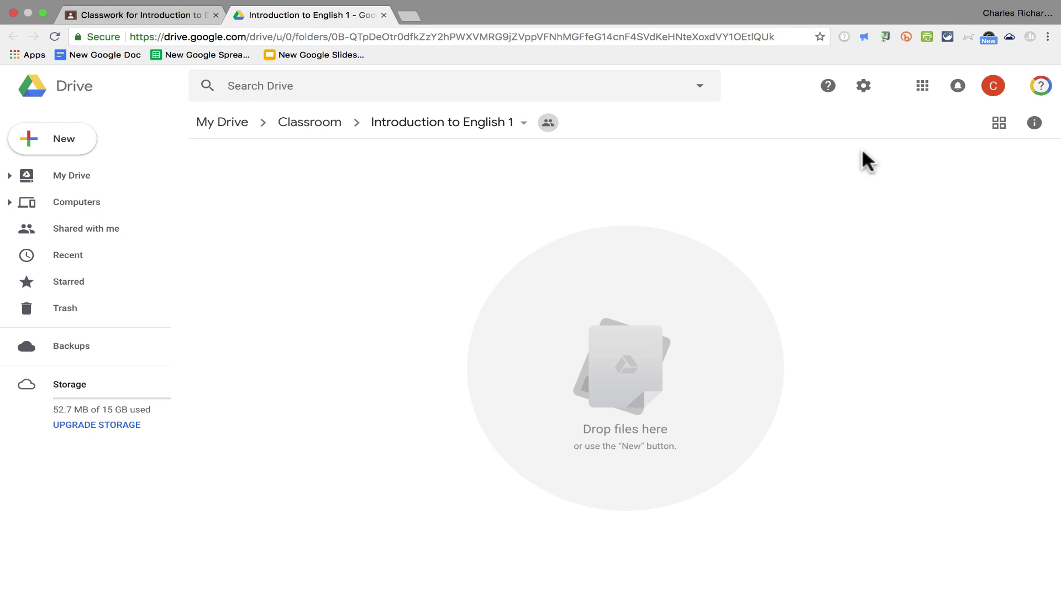
Switch between the Drive folder and Classroom tabs, ending on the Classwork page.
left_click(136, 14)
left_click(237, 15)
left_click(177, 15)
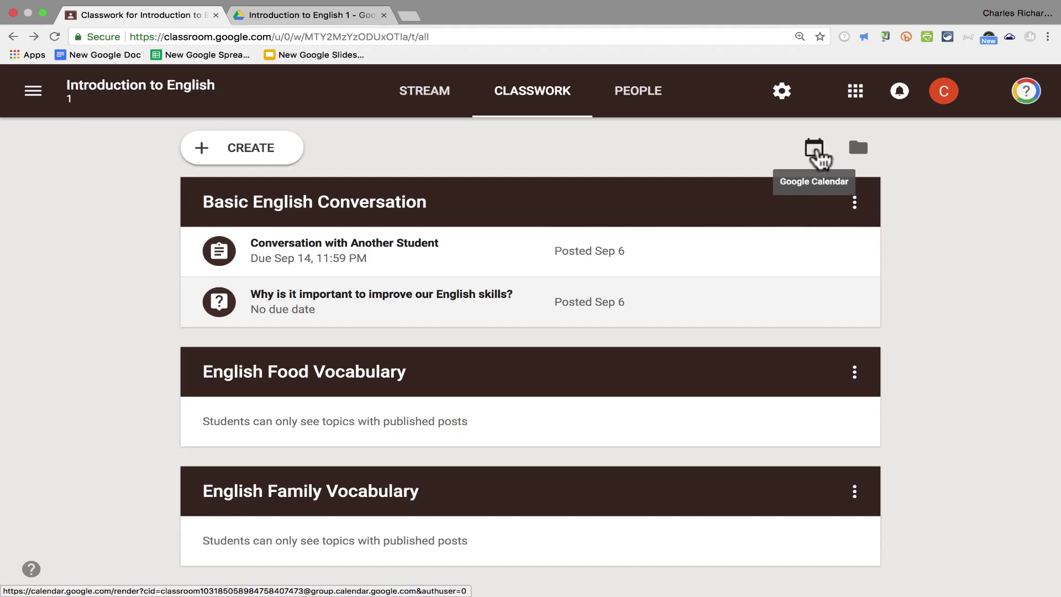
left_click(818, 159)
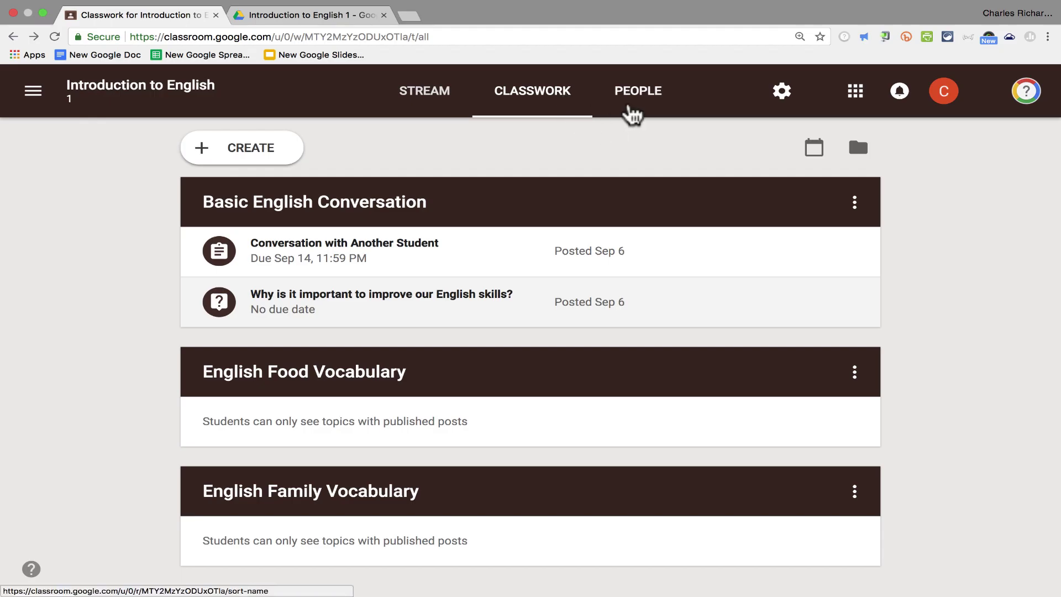
Show the People page, select the class code, and open then cancel the student invitation.
left_click(648, 105)
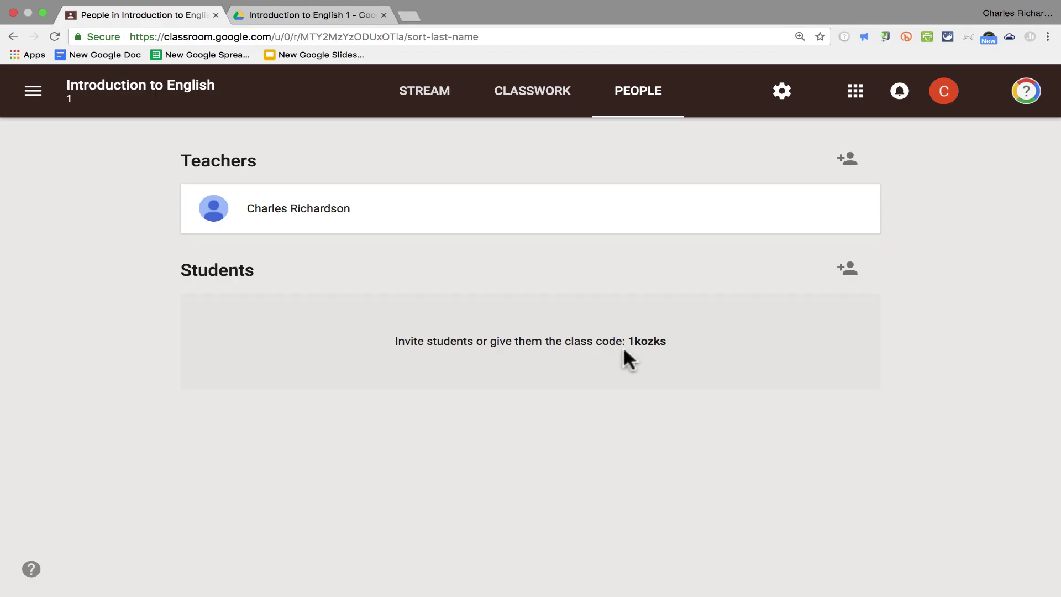
left_click_drag(627, 341, 645, 341)
left_click(908, 282)
left_click(850, 271)
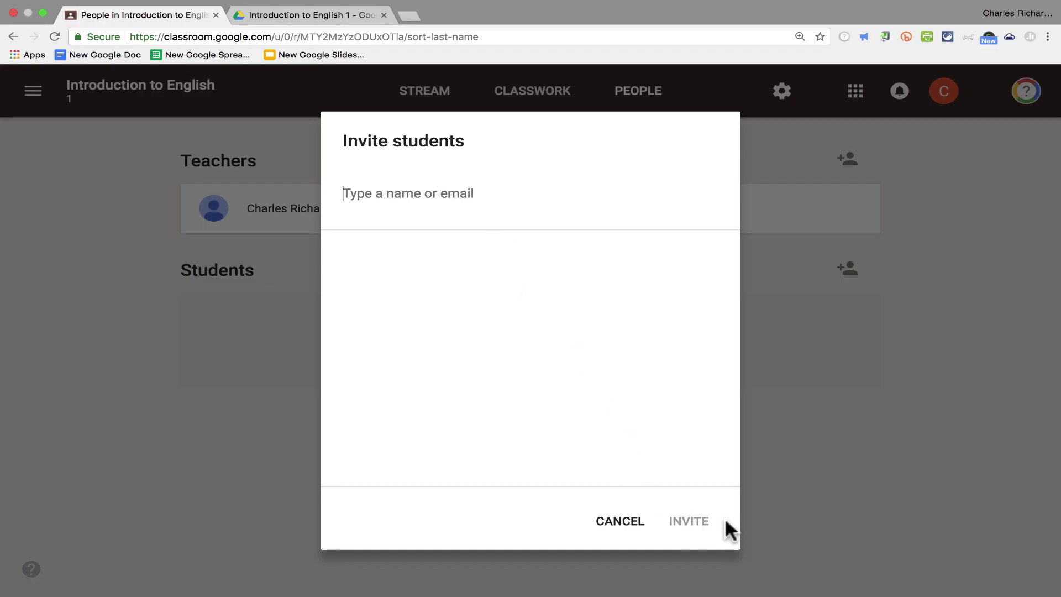
left_click(630, 523)
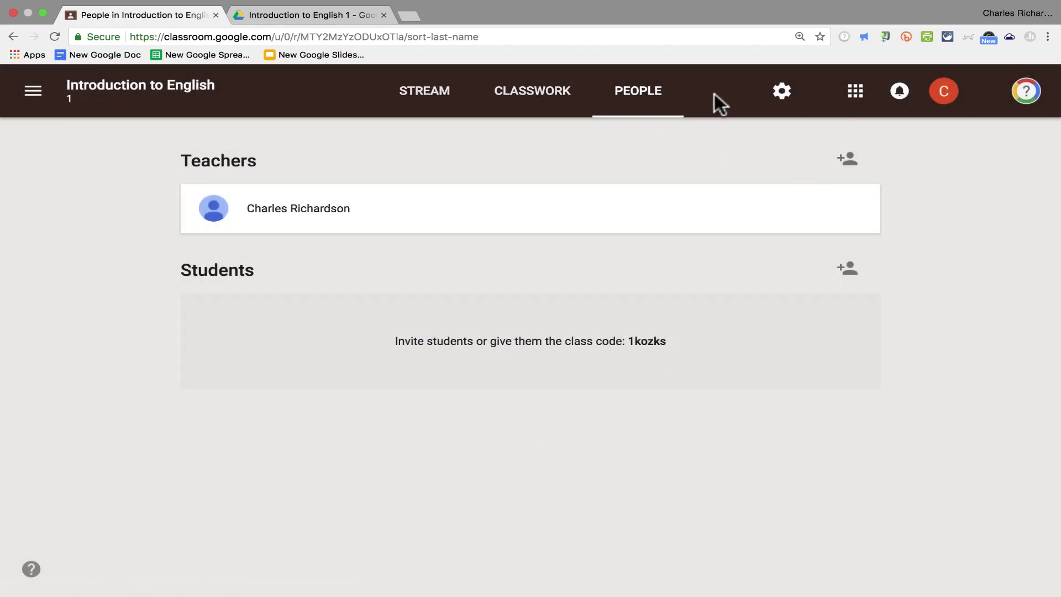
Reset the class code, display it in large type, and copy it.
left_click(783, 98)
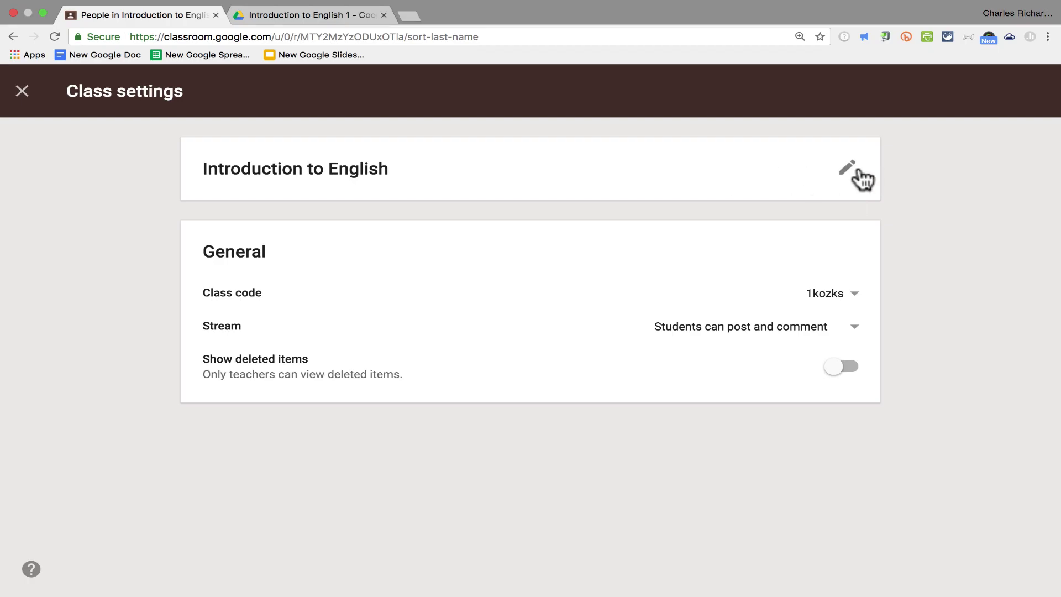
left_click(854, 296)
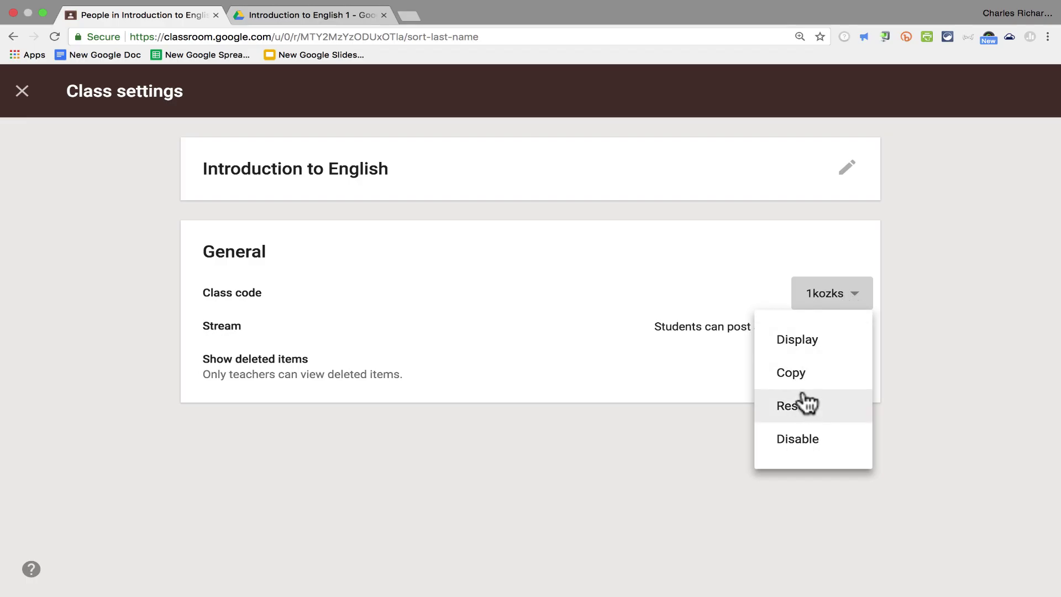
left_click(802, 407)
left_click(855, 294)
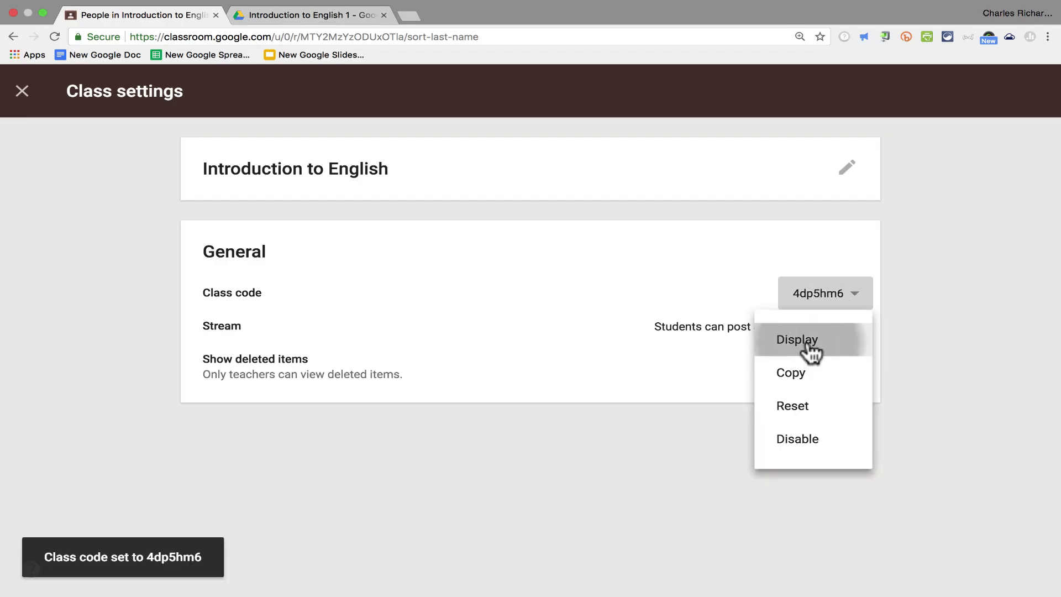
left_click(807, 339)
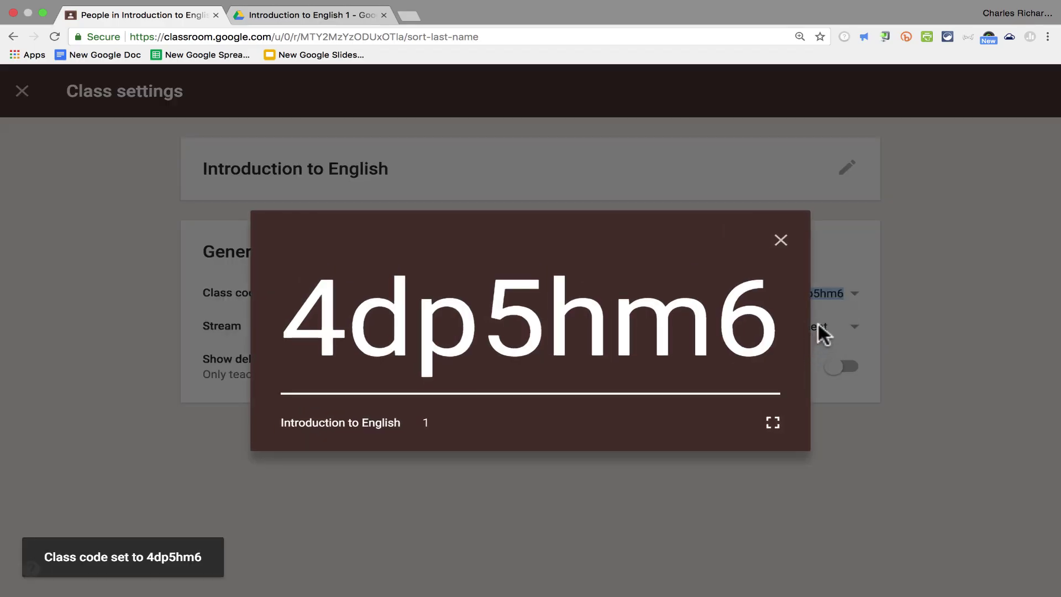
left_click(782, 241)
left_click(855, 293)
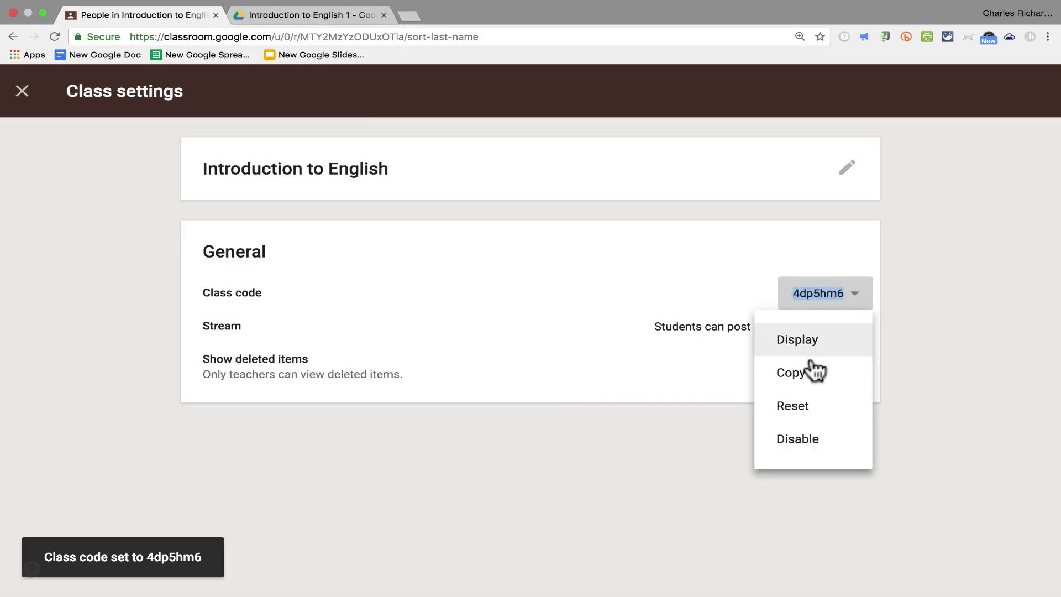
left_click(799, 376)
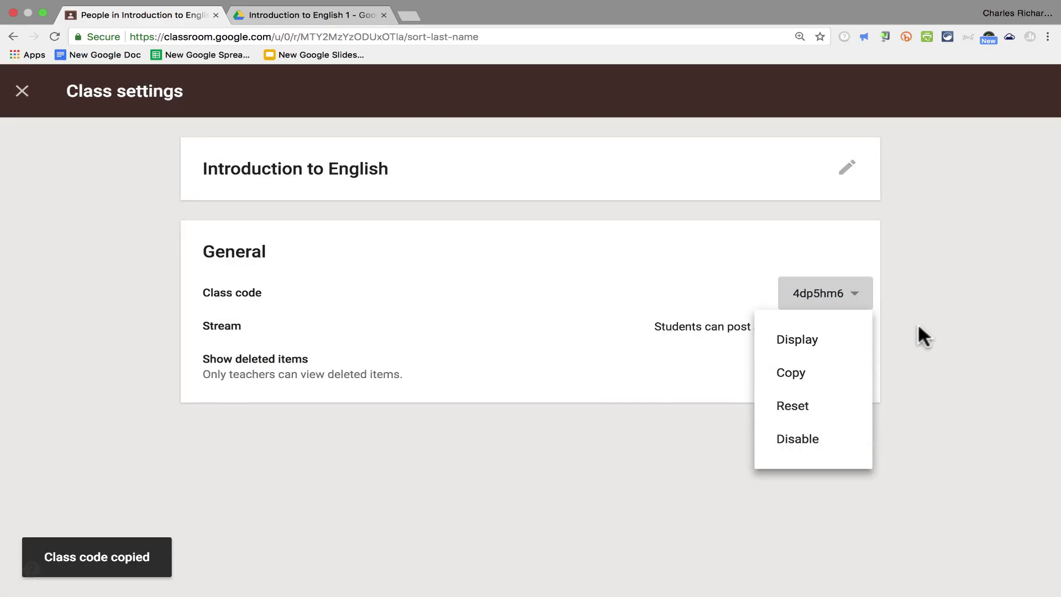
left_click(952, 302)
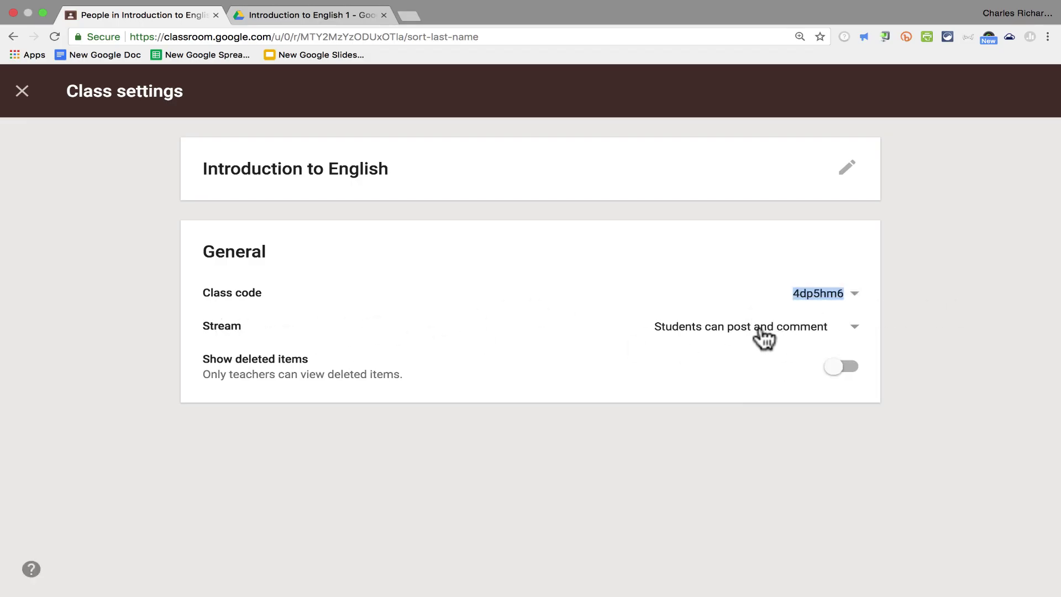
Try the stream options, restore students can post and comment, and leave Show deleted items off.
left_click(849, 331)
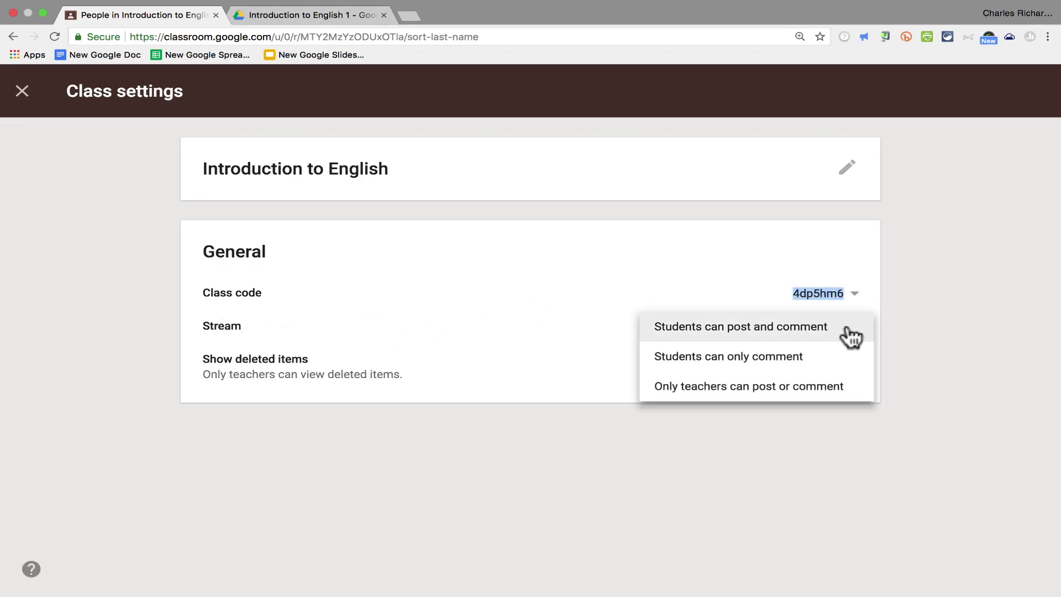
left_click(820, 360)
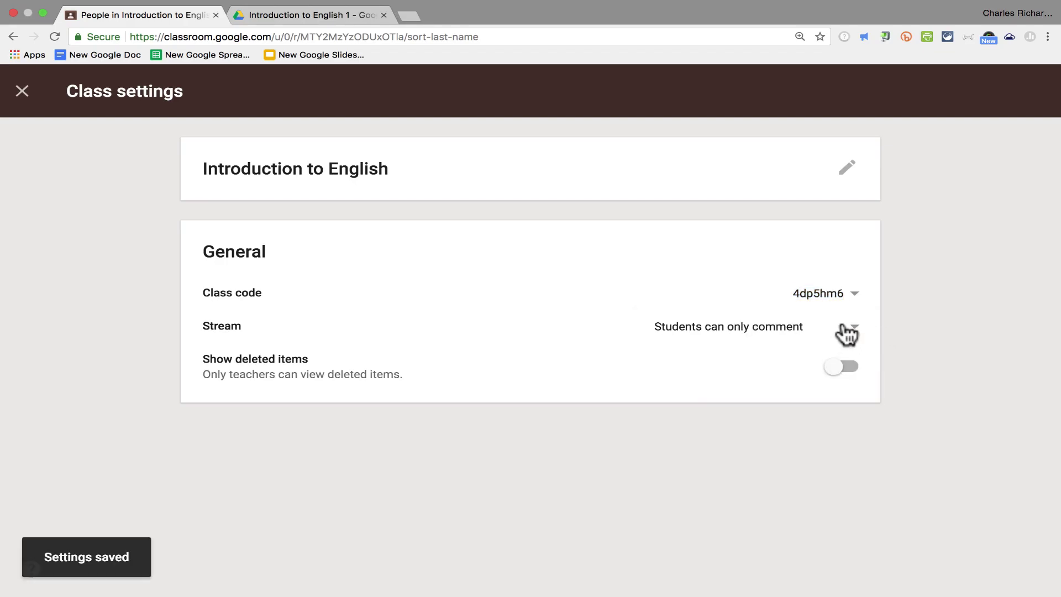
left_click(848, 330)
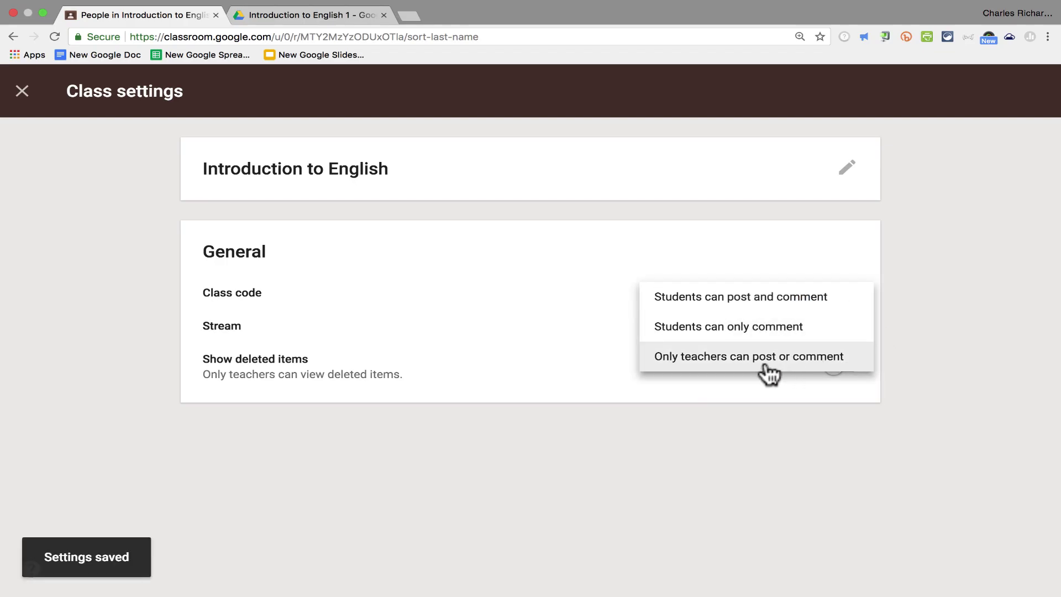
left_click(769, 370)
left_click(828, 335)
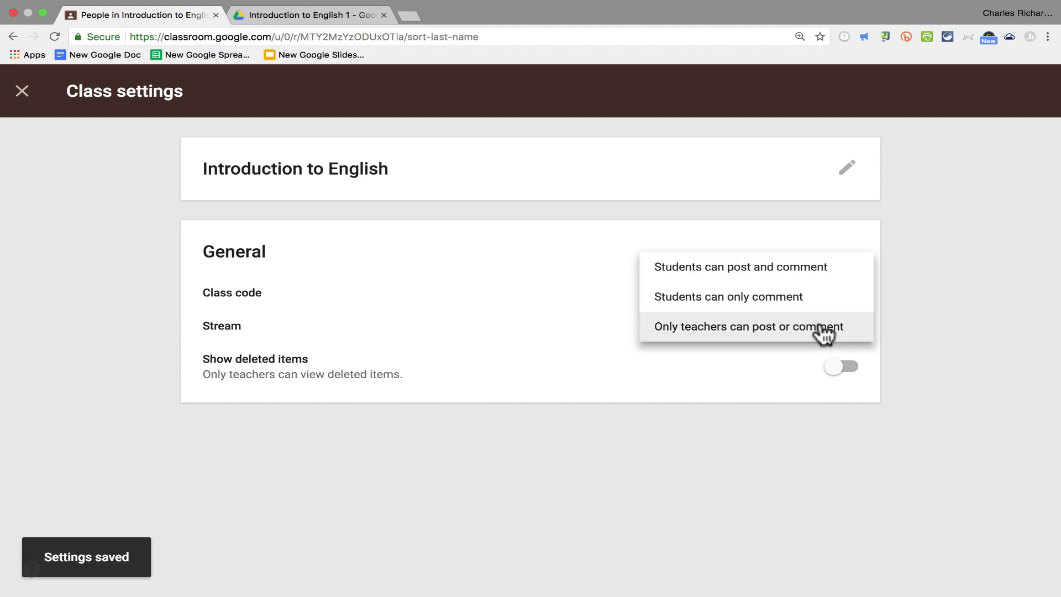
left_click(784, 271)
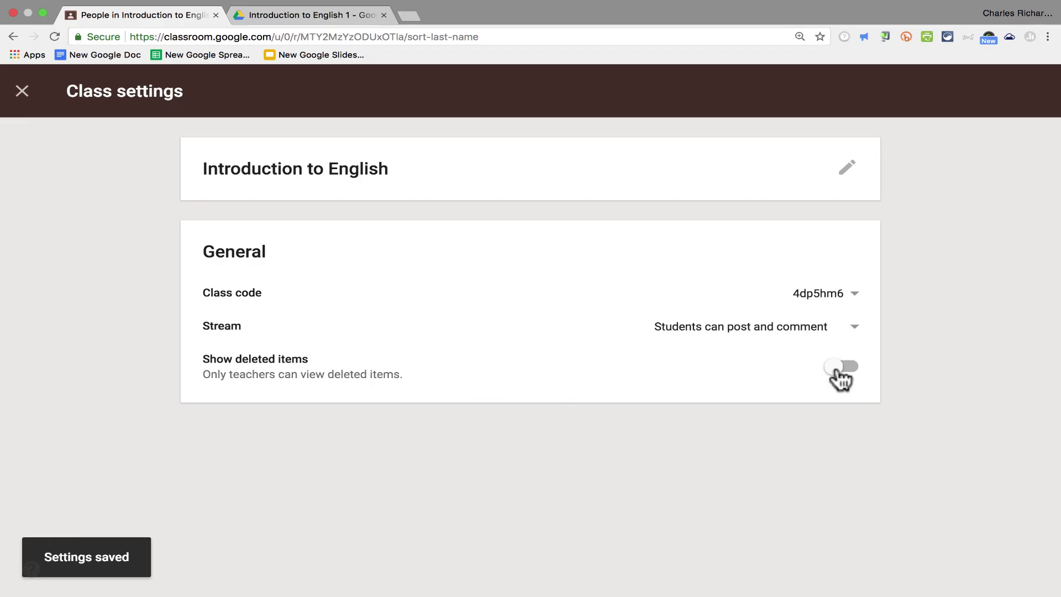
left_click(837, 367)
left_click(852, 369)
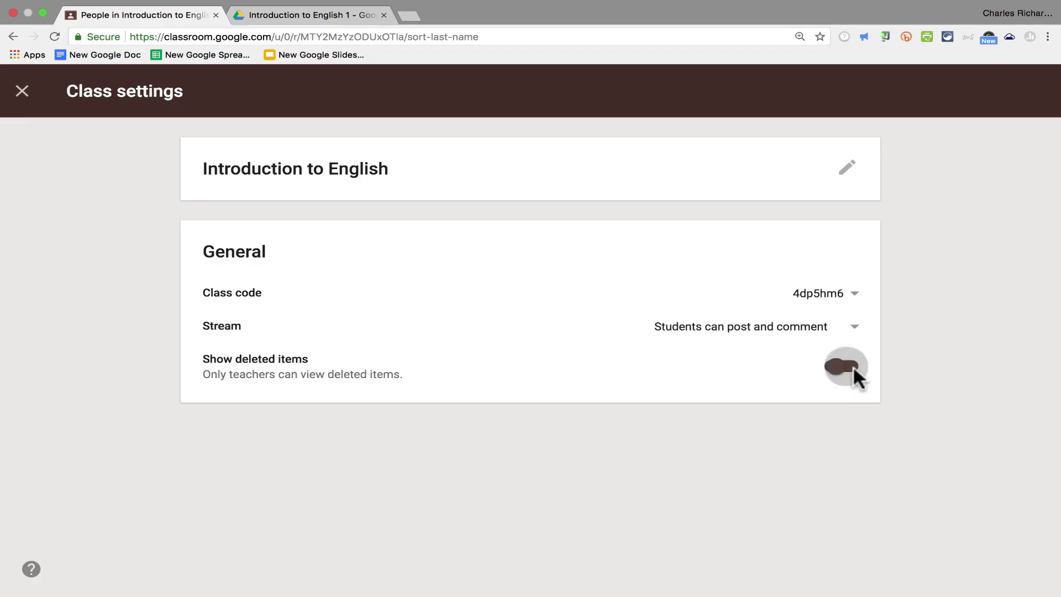
Close the settings, go to the Classes home page, and open Spanish 2 and come back.
left_click(24, 95)
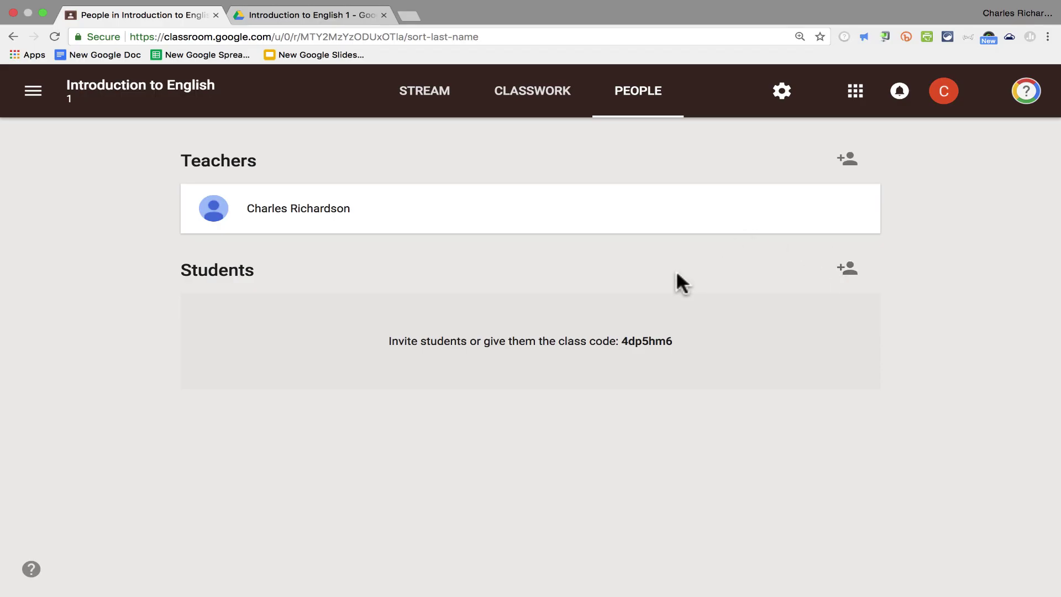
left_click(33, 91)
left_click(353, 118)
left_click(35, 93)
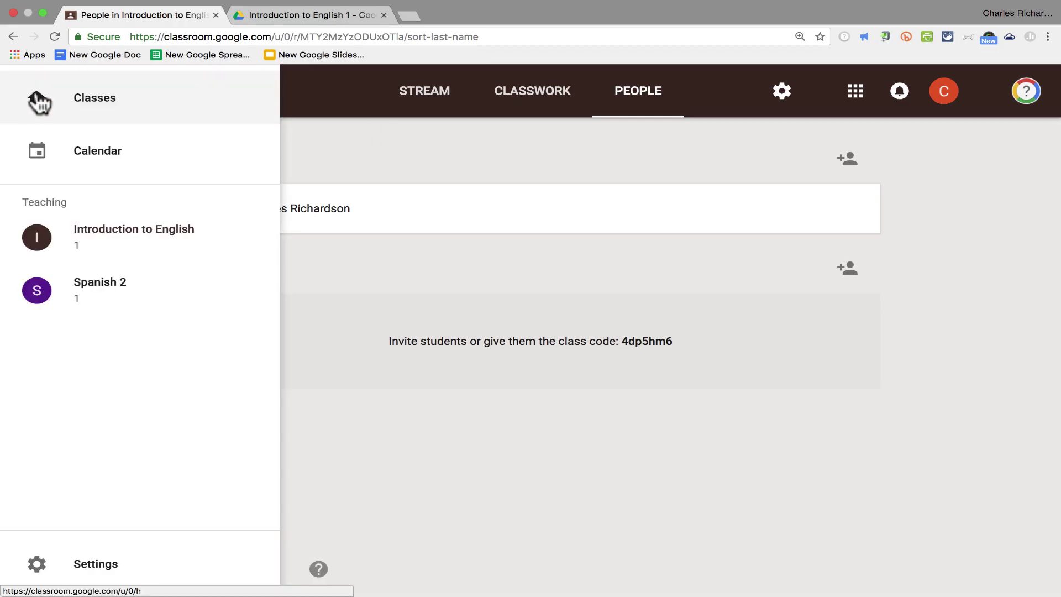
left_click(91, 100)
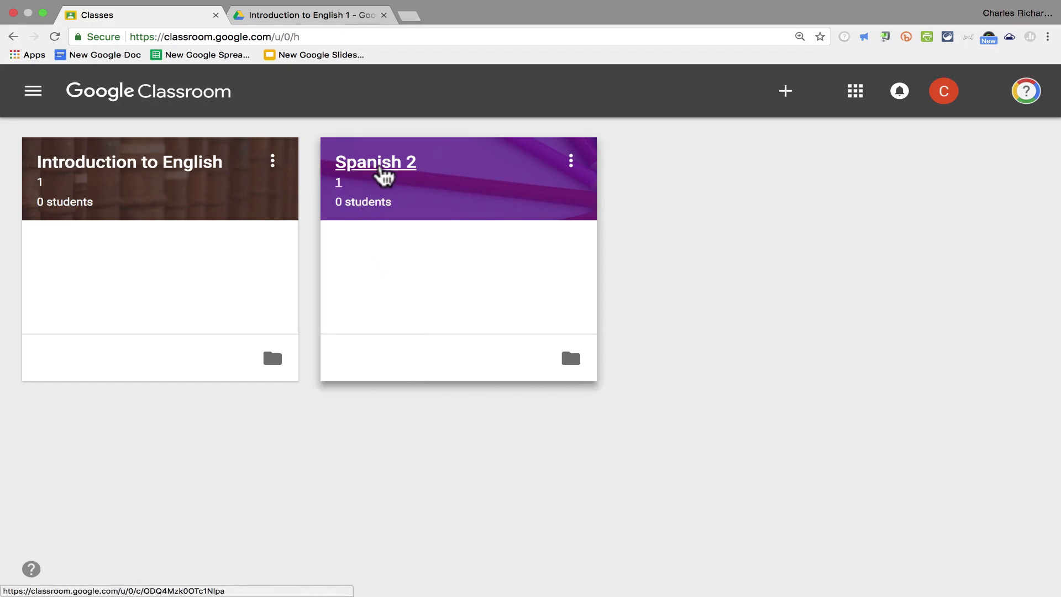
left_click(379, 163)
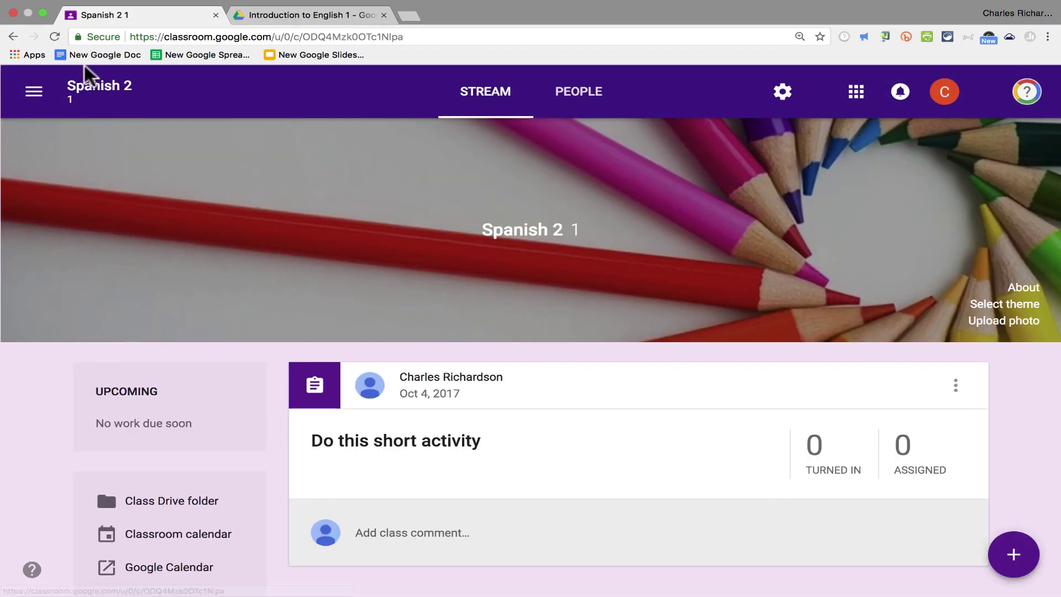
left_click(16, 40)
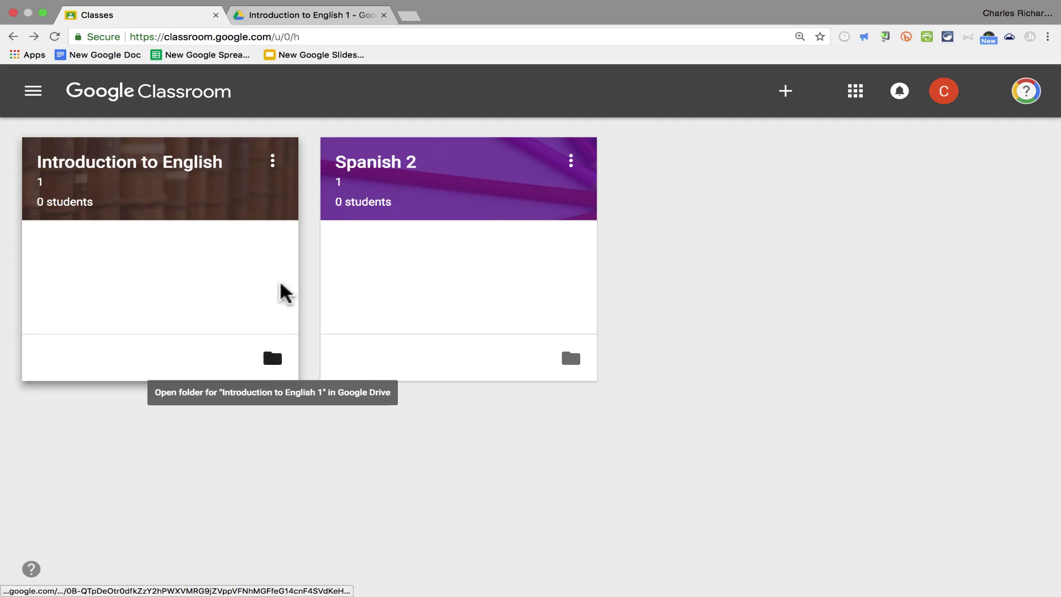
left_click(273, 162)
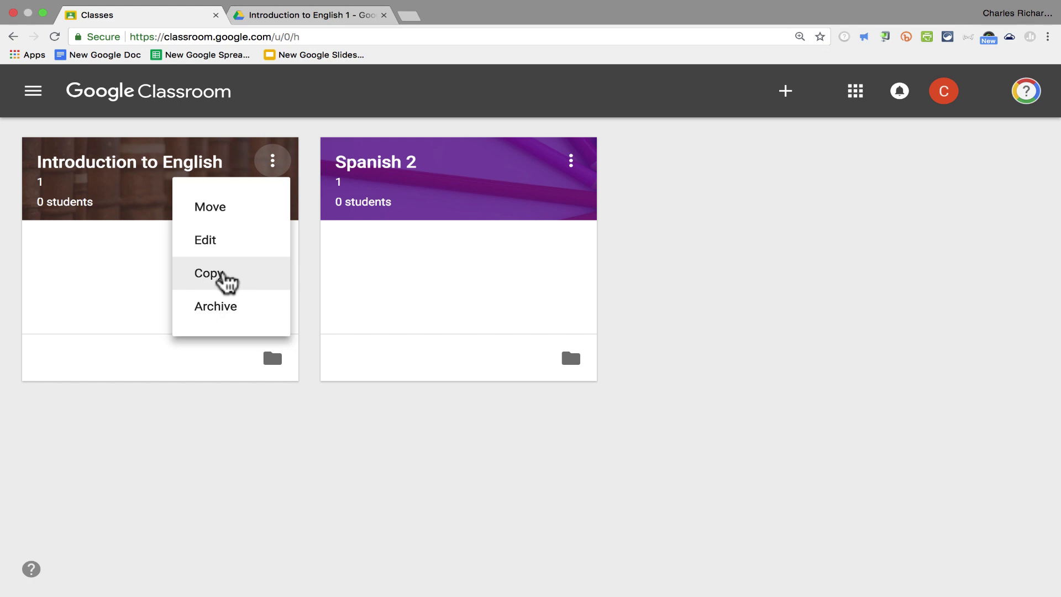
Make a copy of Introduction to English, then archive the 'Copy of Introduction to English' class.
left_click(224, 274)
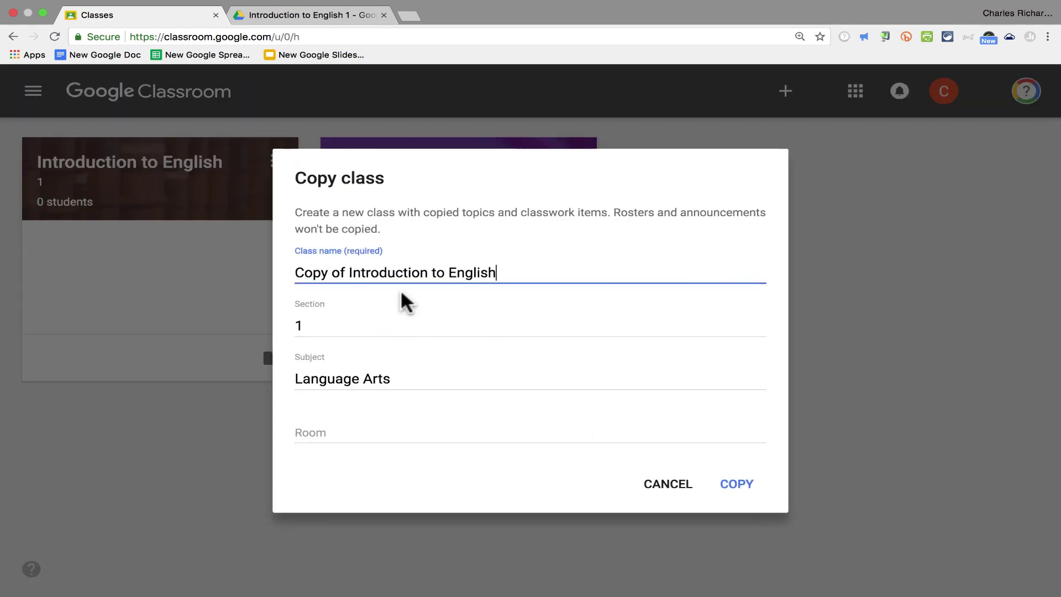
left_click(736, 489)
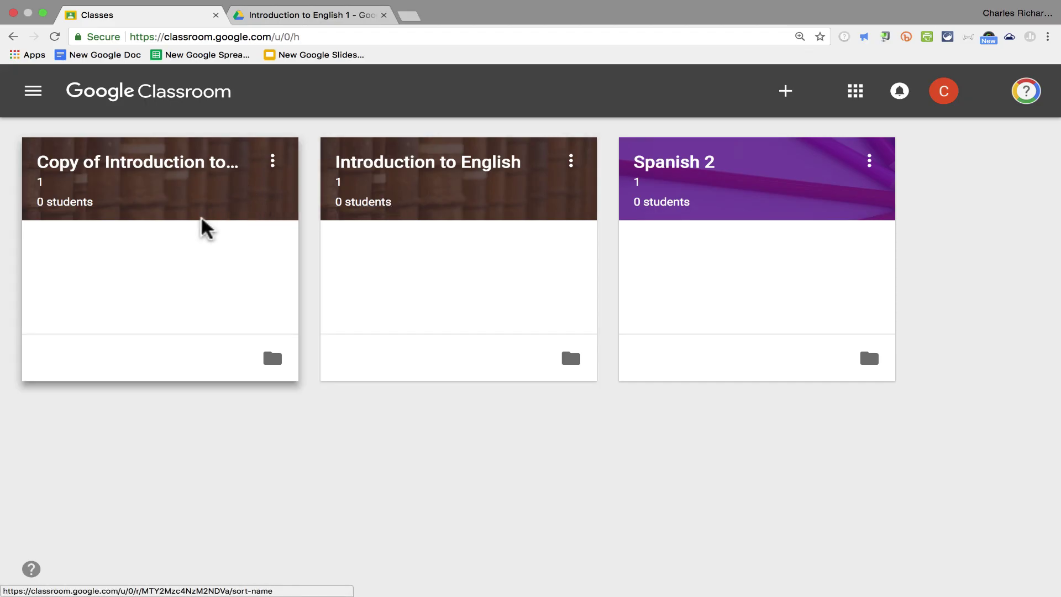
left_click(571, 161)
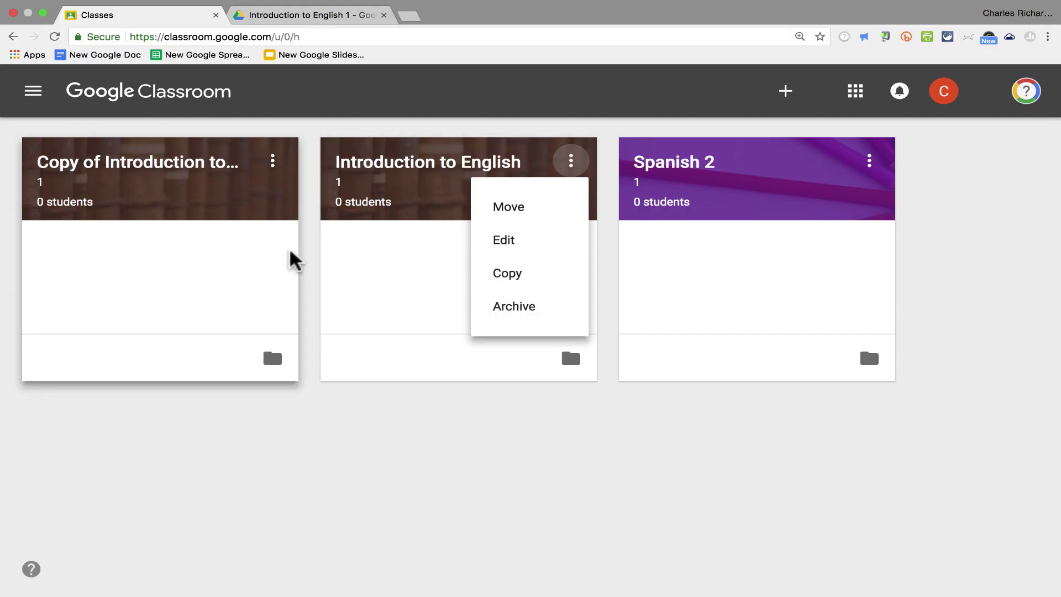
left_click(274, 165)
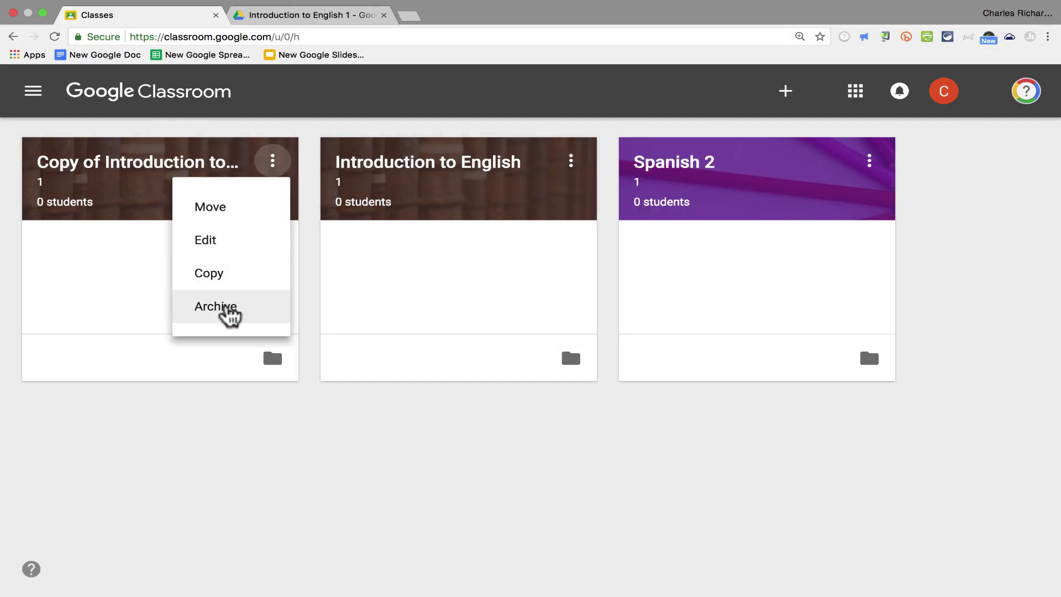
left_click(228, 311)
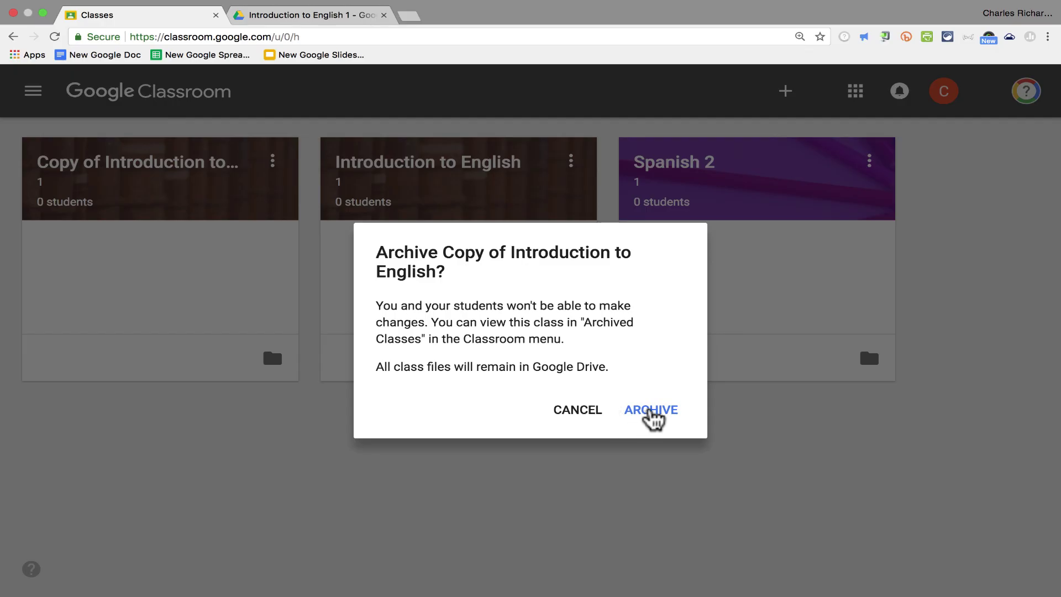
left_click(649, 410)
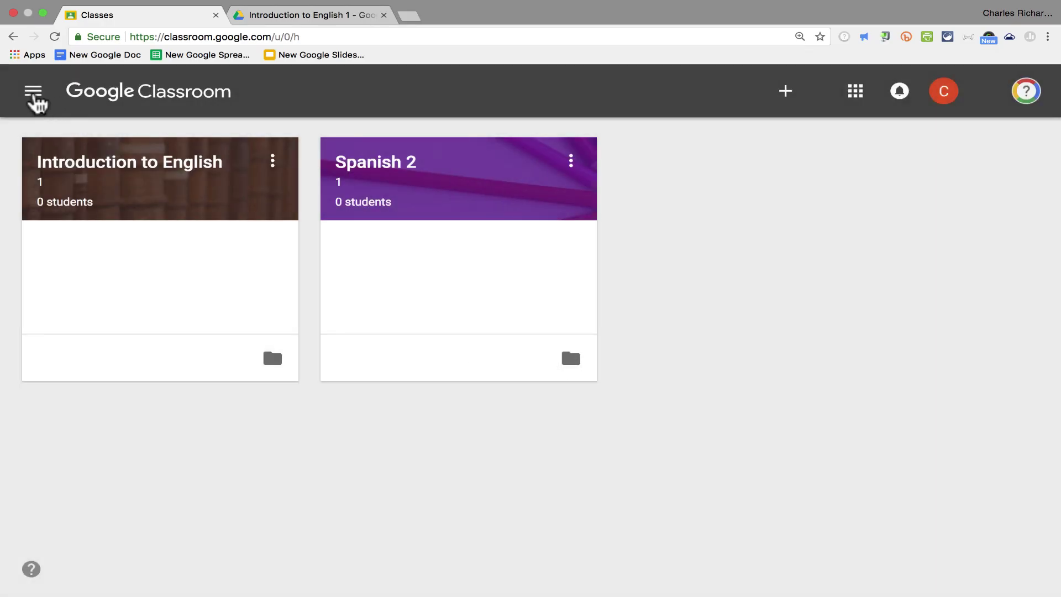
Open and close the navigation drawer, then enter the Introduction to English class.
left_click(33, 92)
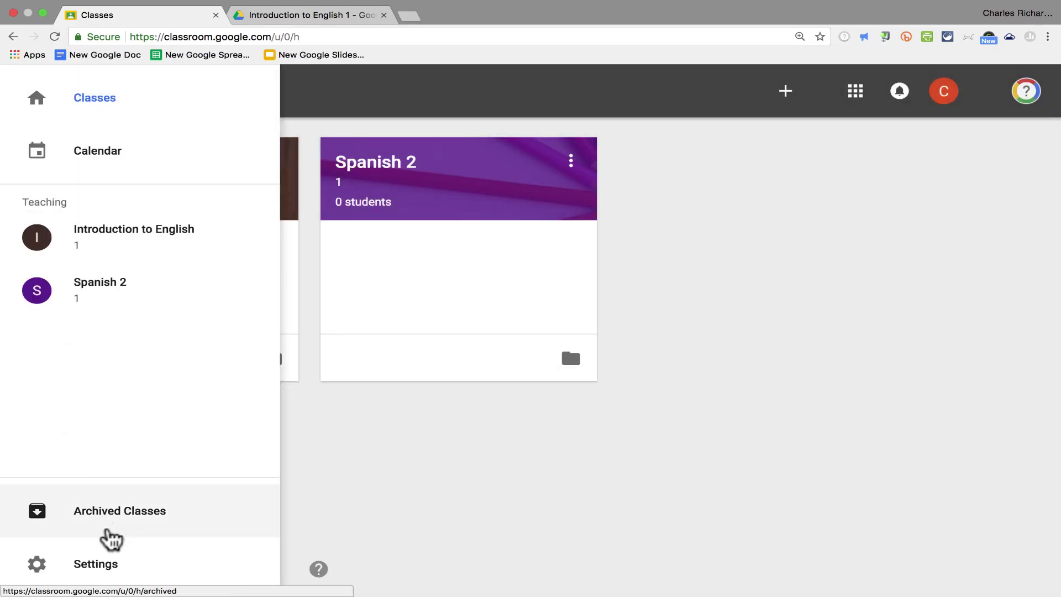
left_click(355, 516)
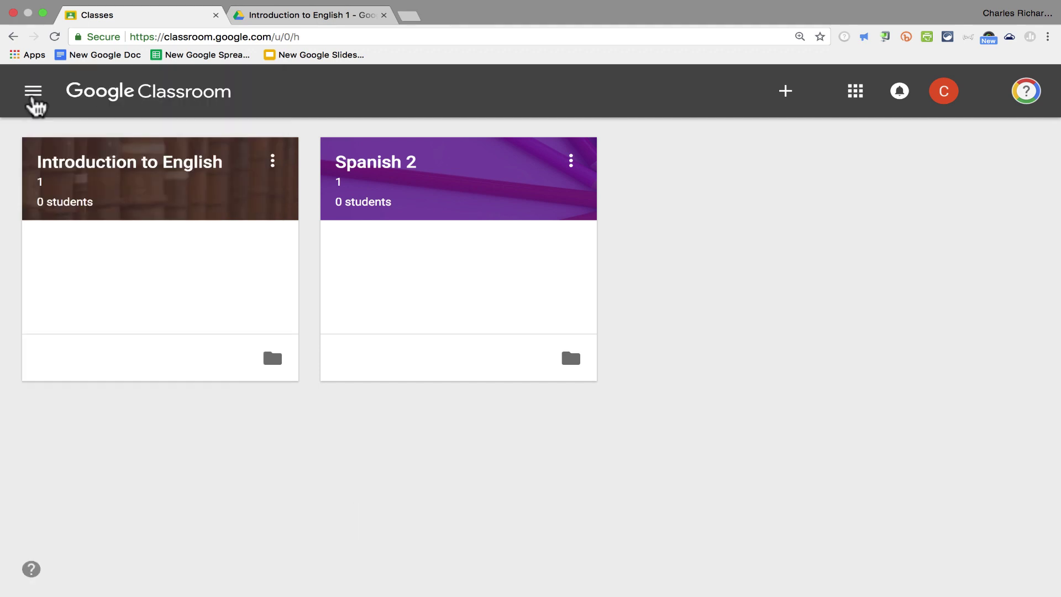
left_click(33, 95)
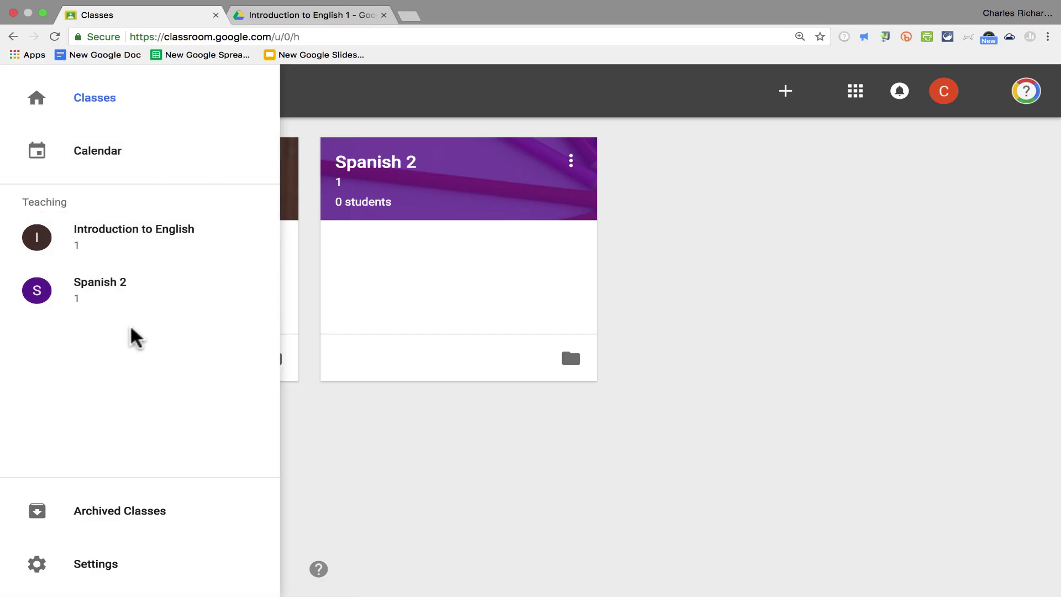
left_click(354, 445)
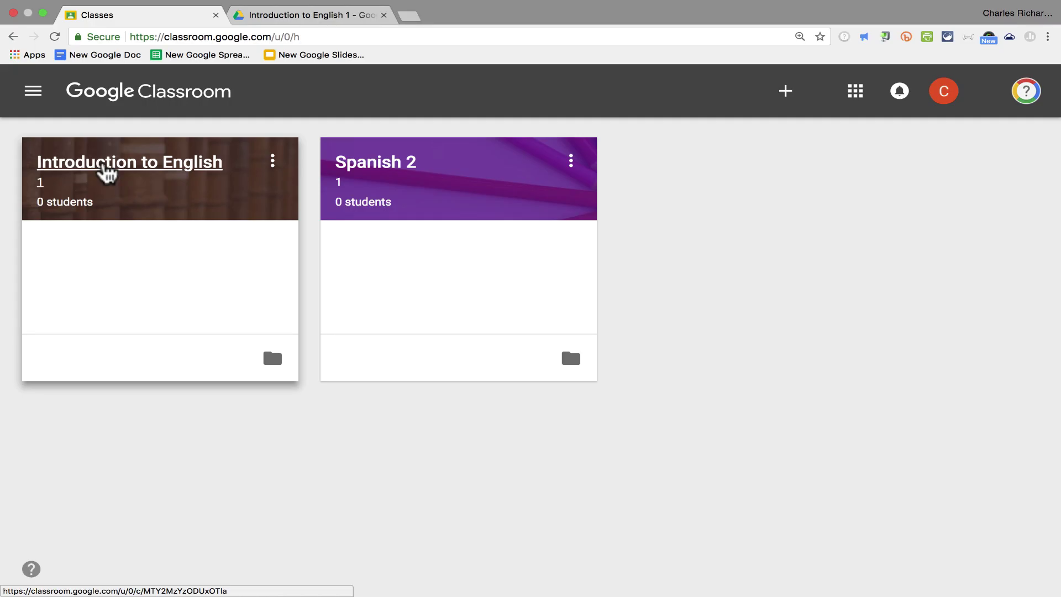
left_click(273, 166)
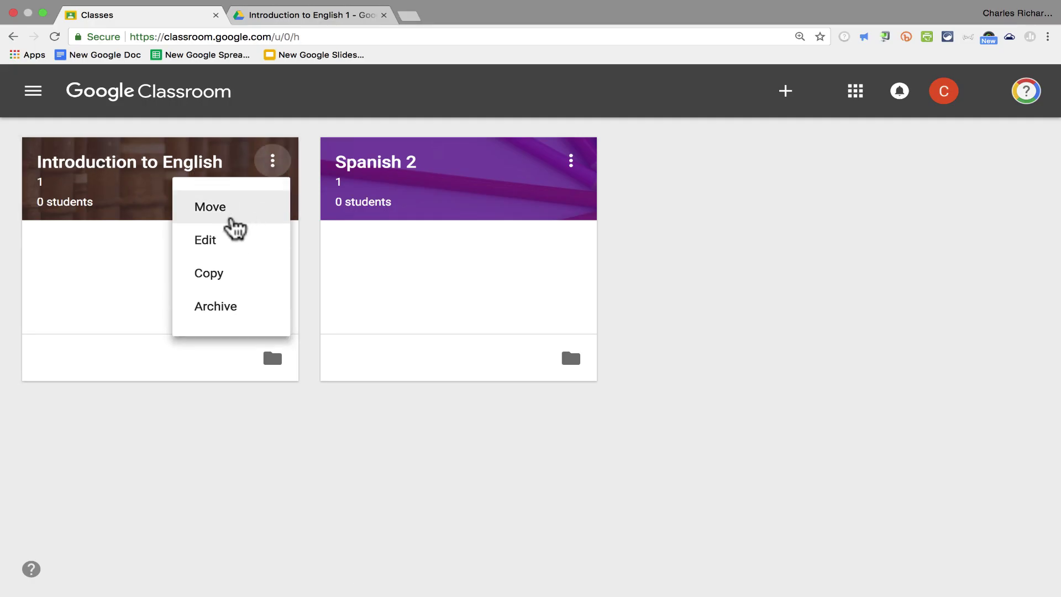
left_click(150, 168)
left_click(148, 165)
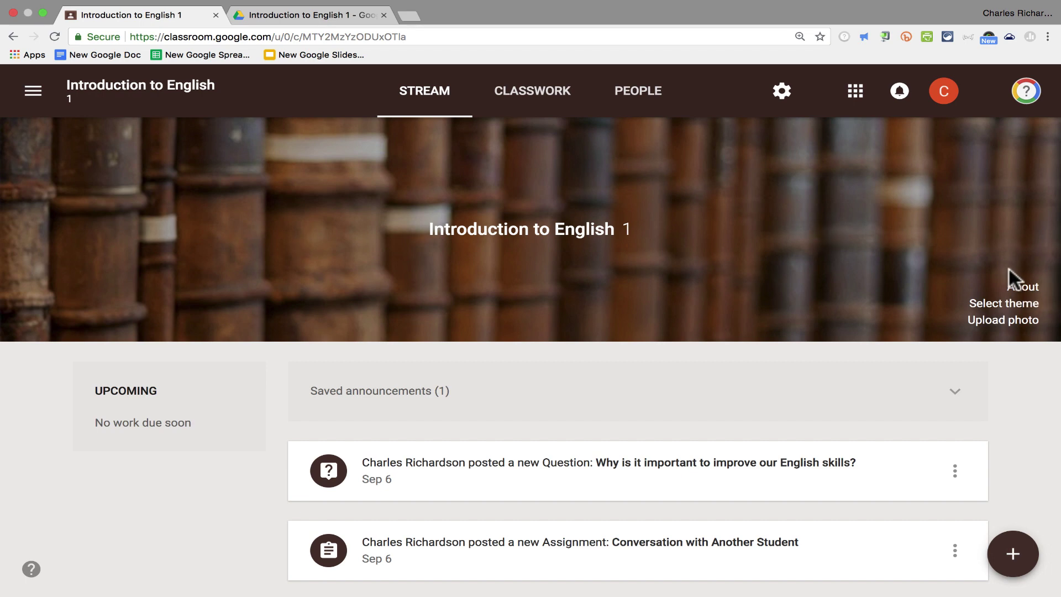
Apply the green open-book gallery image as the class theme, then cancel the banner photo upload.
left_click(993, 307)
scroll(343, 335, "down", 5)
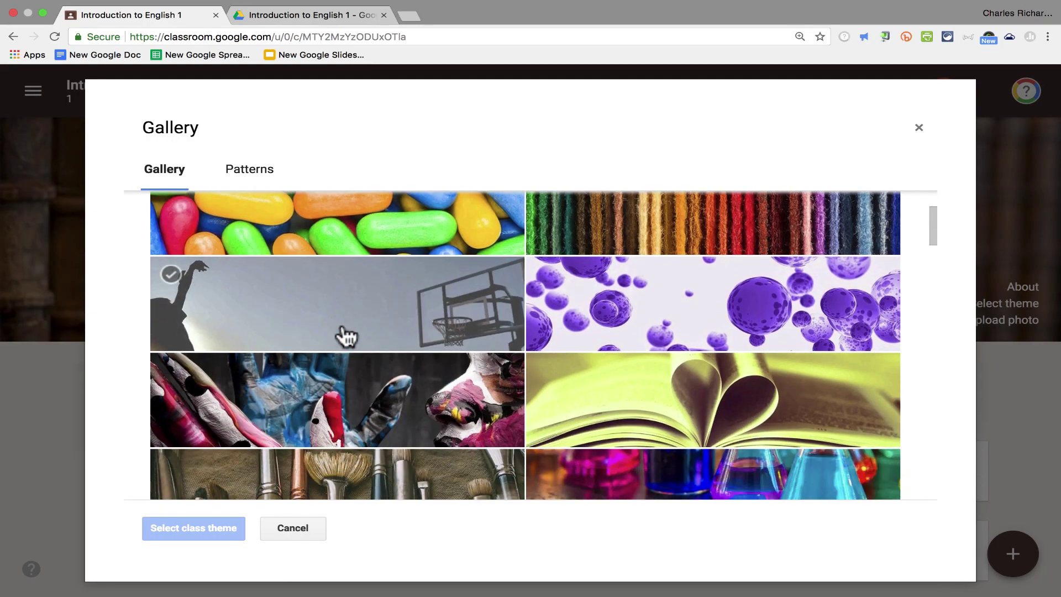
scroll(345, 335, "down", 2)
scroll(348, 334, "up", 2)
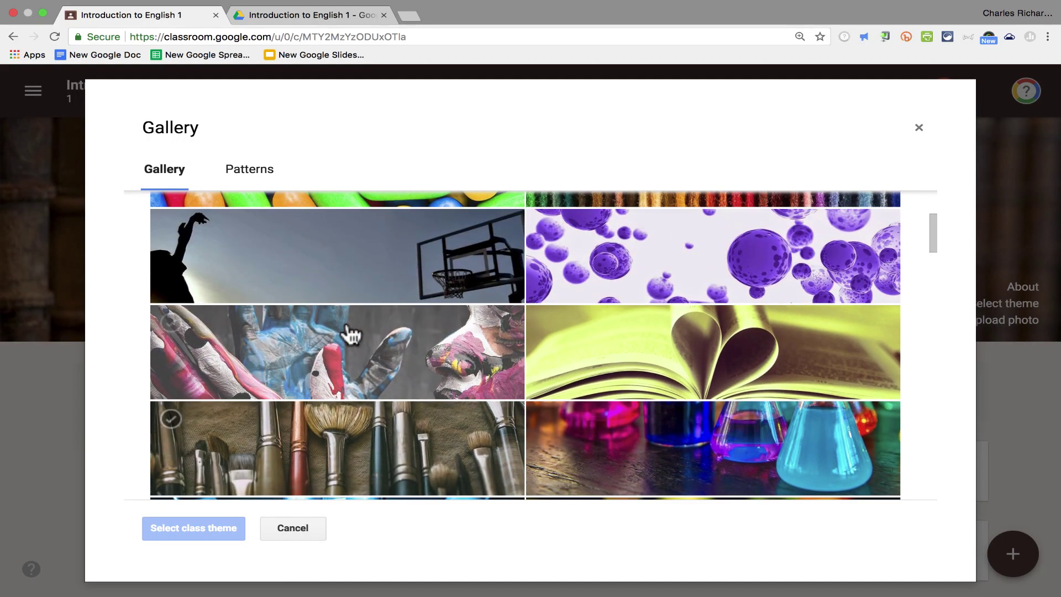
scroll(348, 334, "down", 3)
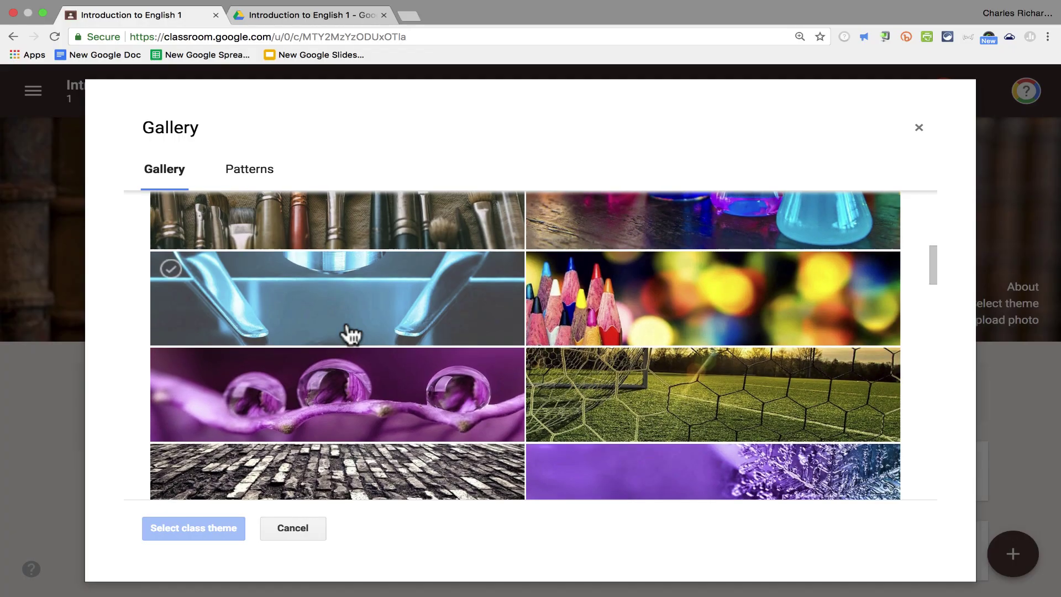
scroll(350, 335, "up", 3)
left_click(770, 329)
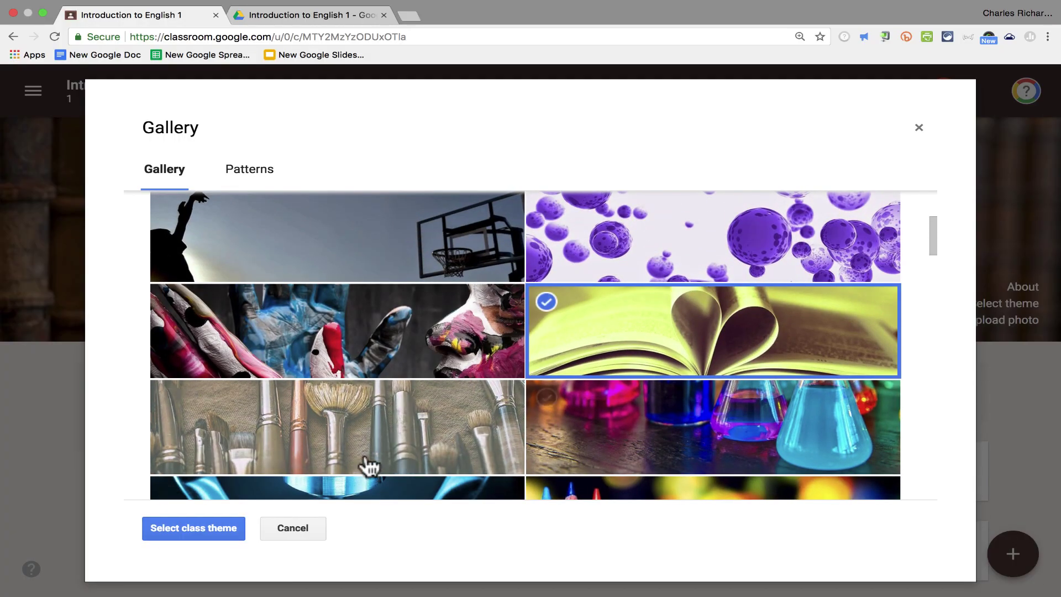
left_click(161, 527)
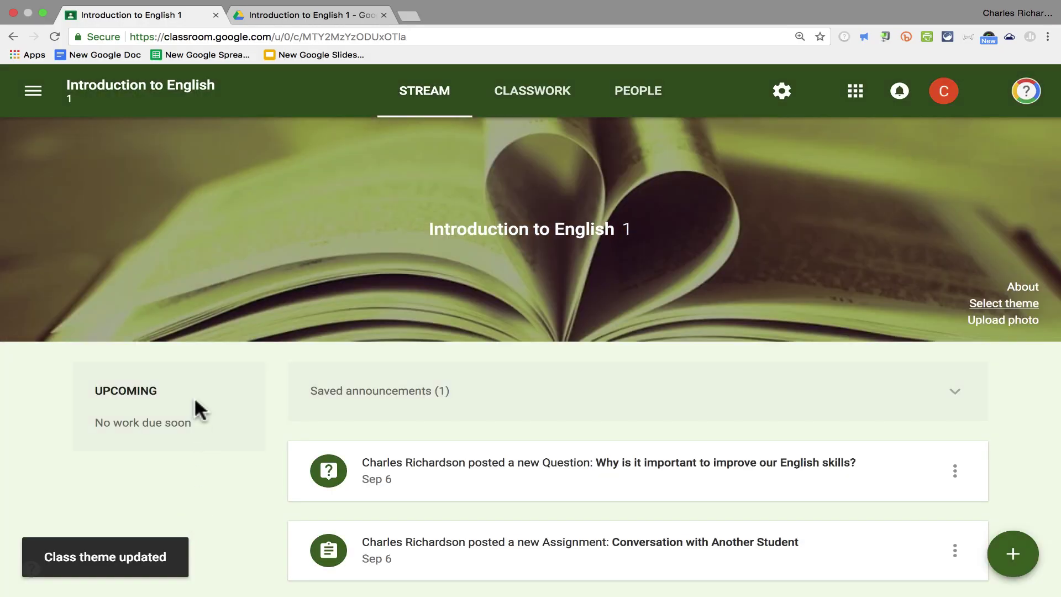
left_click(997, 320)
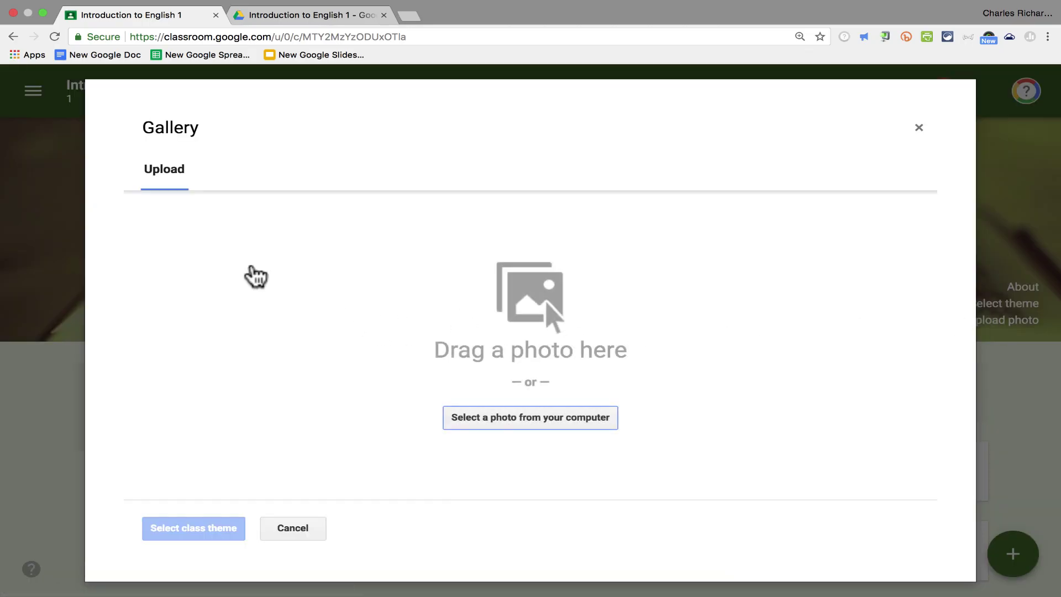
left_click(295, 532)
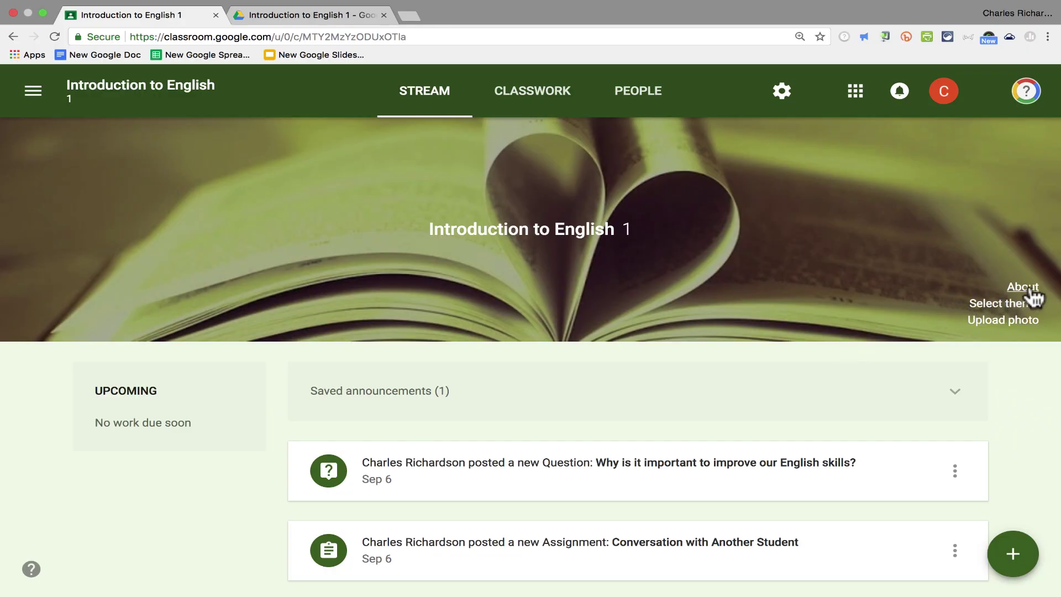
left_click(1031, 293)
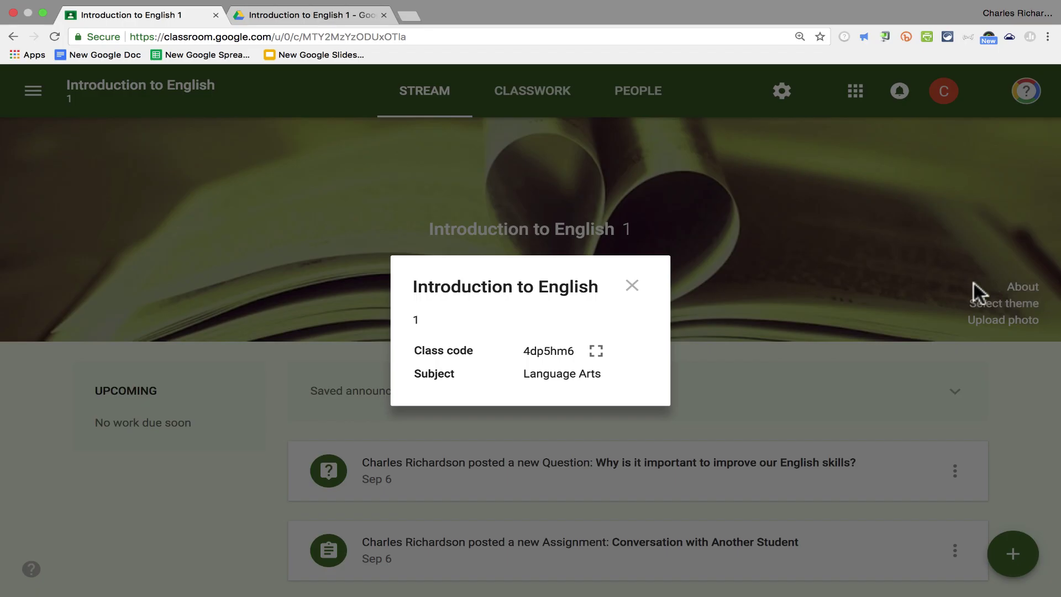
left_click(596, 353)
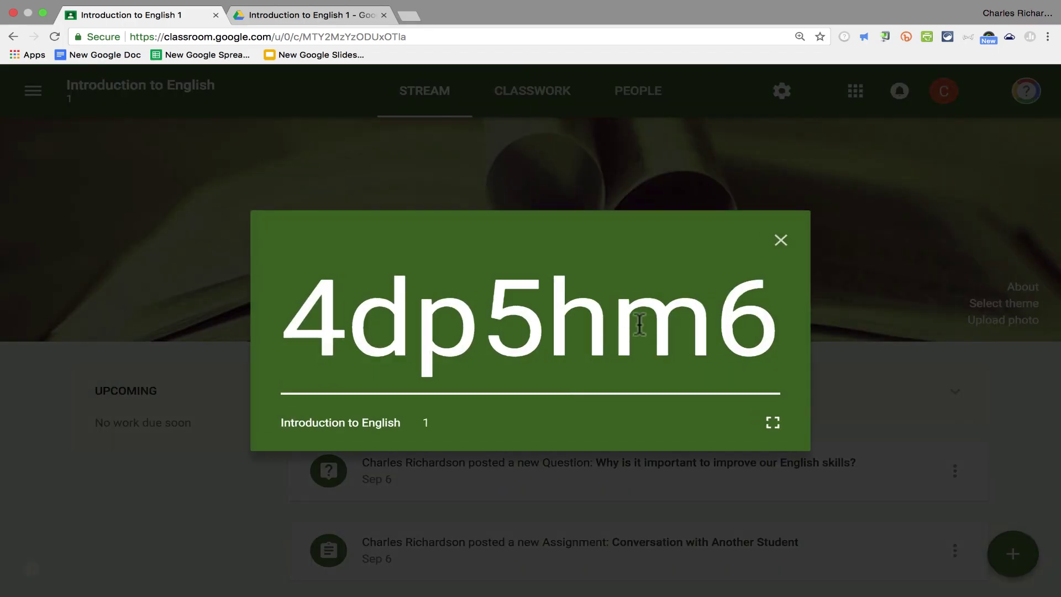
left_click(780, 241)
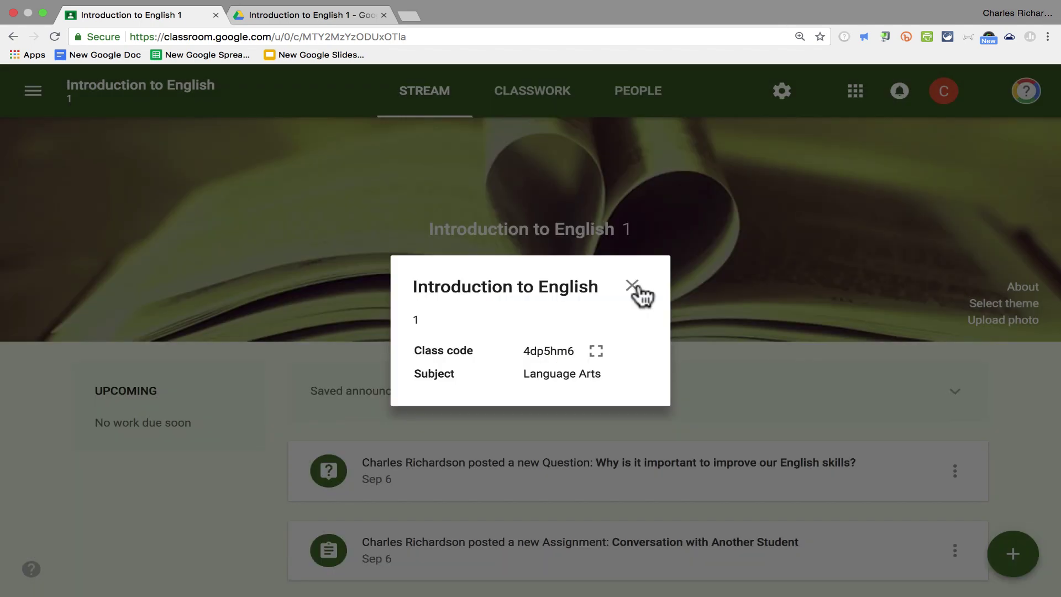
left_click(632, 286)
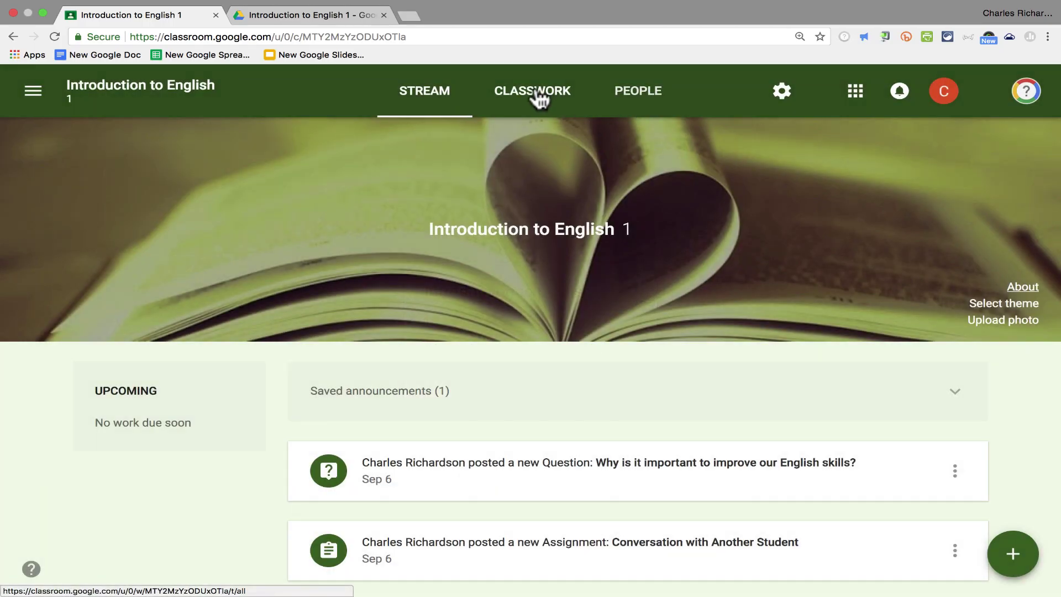
Open the Student Work page for the Conversation with Another Student assignment from Classwork.
left_click(537, 93)
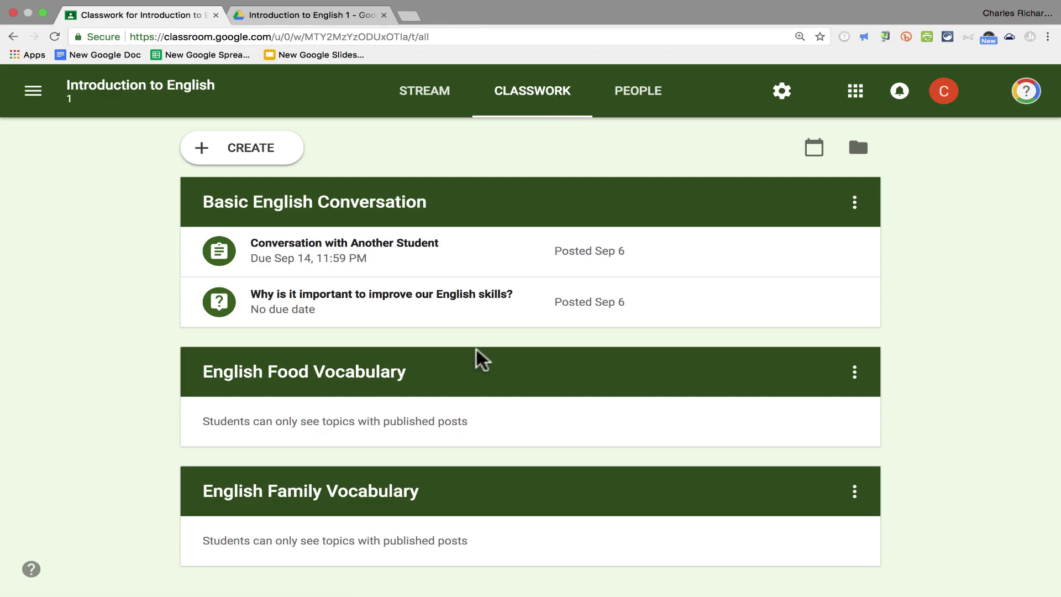
left_click(371, 250)
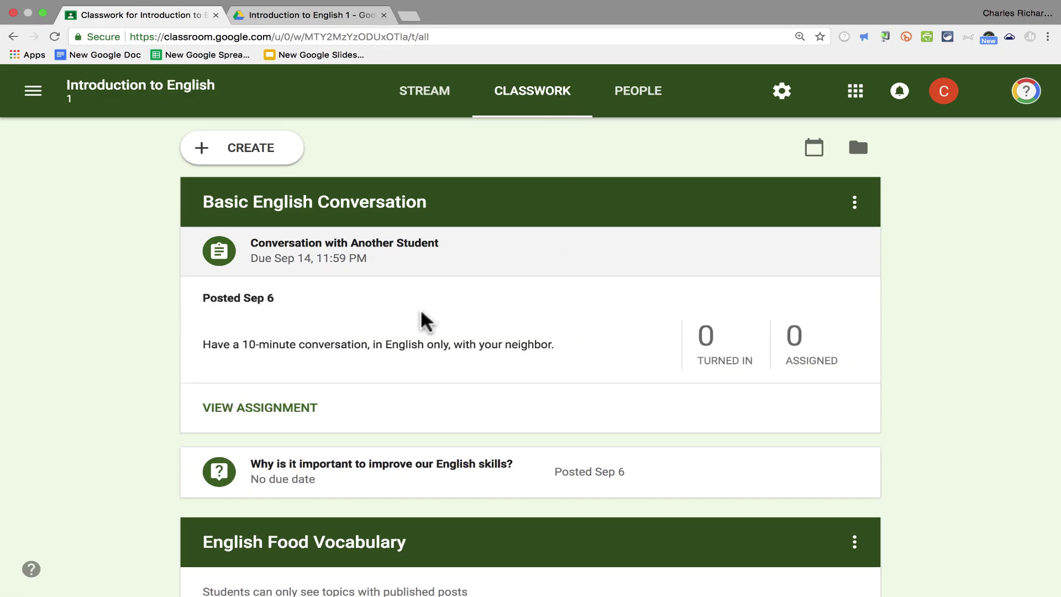
left_click(270, 410)
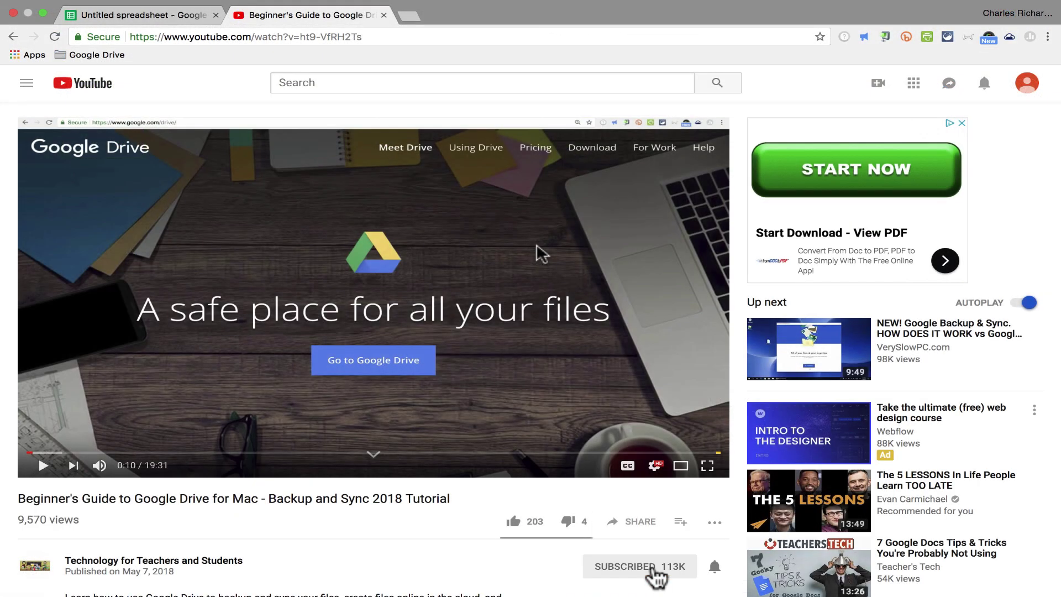
Subscribe to the Technology for Teachers and Students channel from the Google Drive guide video.
left_click(644, 568)
scroll(724, 498, "down", 5)
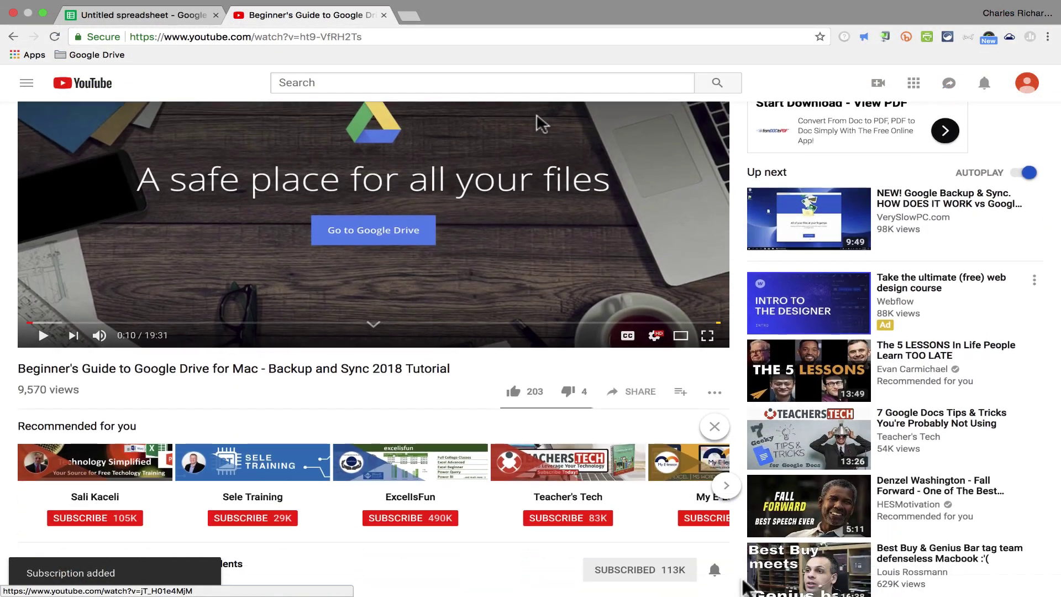